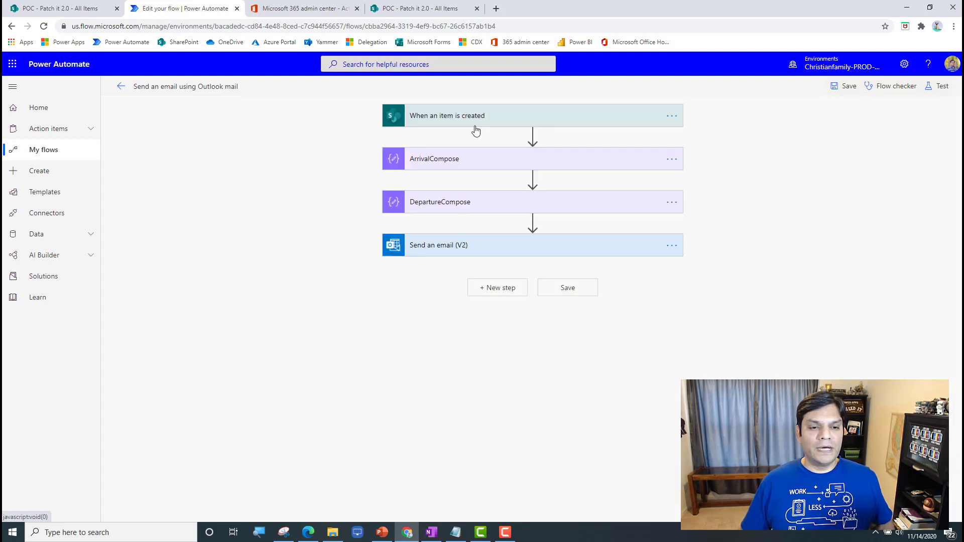
Expand the item-created trigger, ArrivalCompose, DepartureCompose and Send an email (V2) cards to examine how the flow is configured.
click(475, 131)
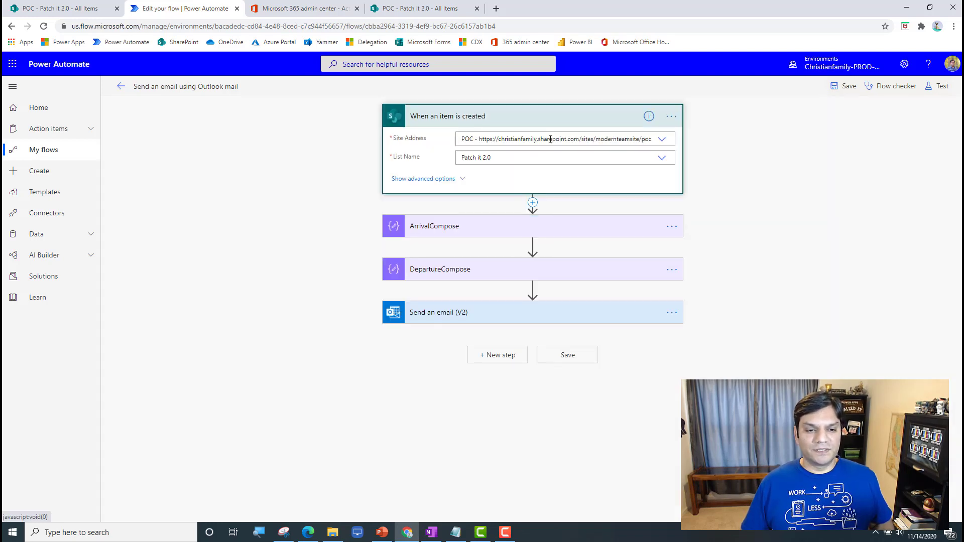
click(485, 237)
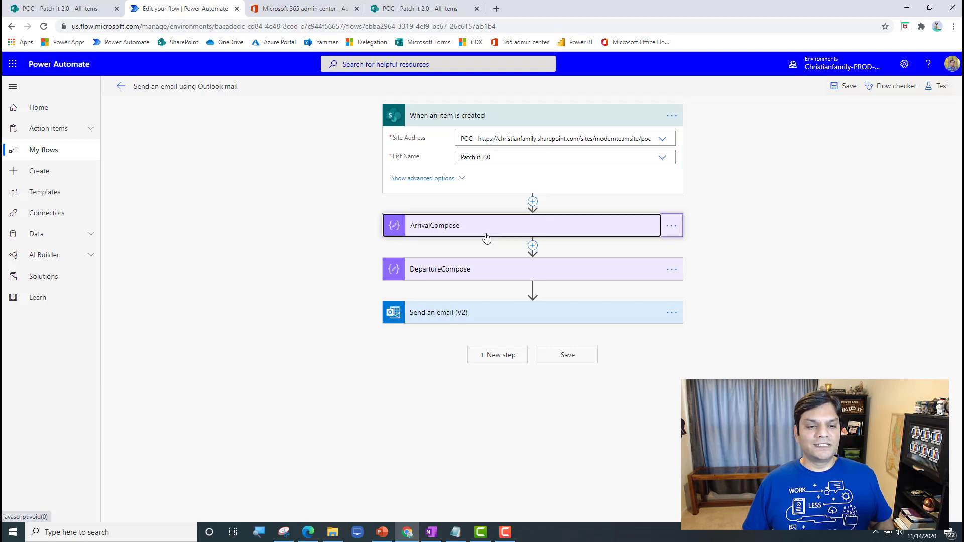
click(478, 300)
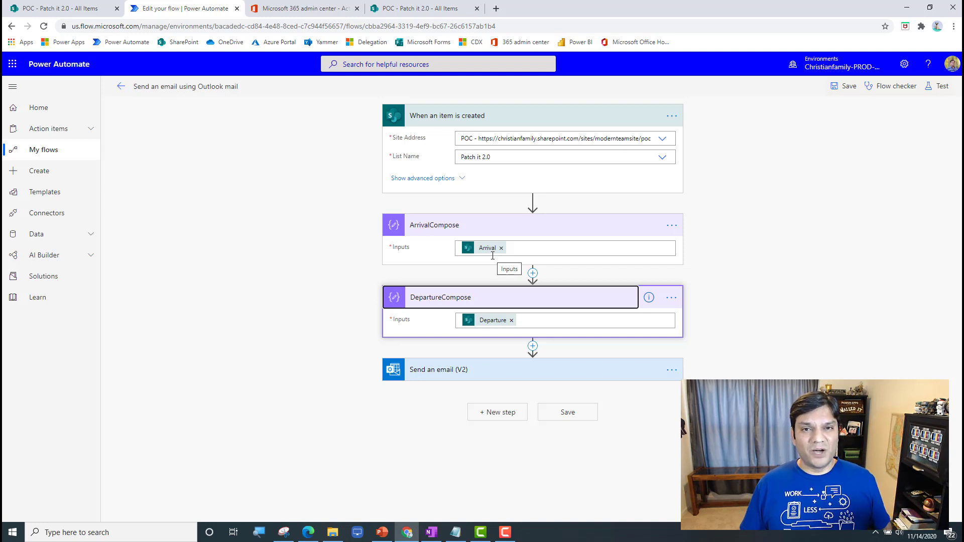
click(549, 378)
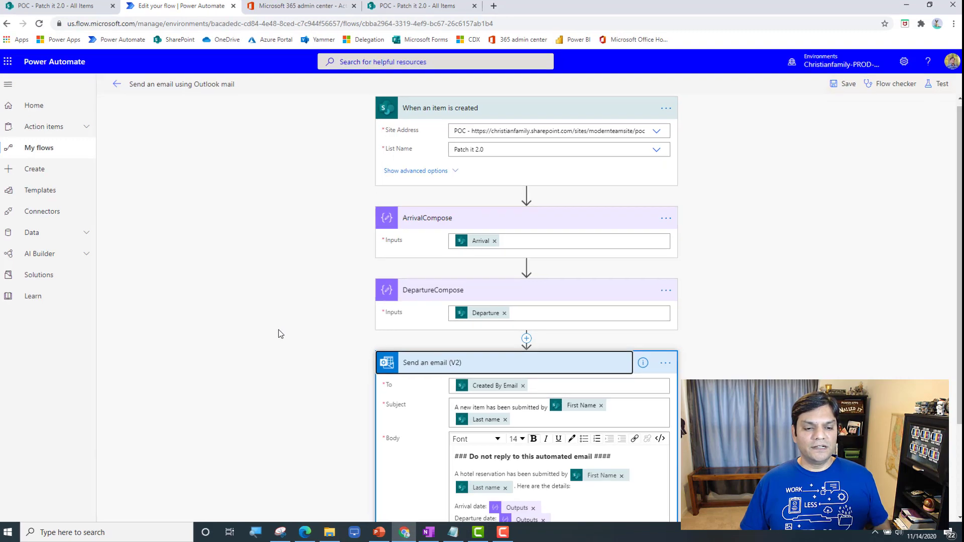
scroll(278, 333, down, 3)
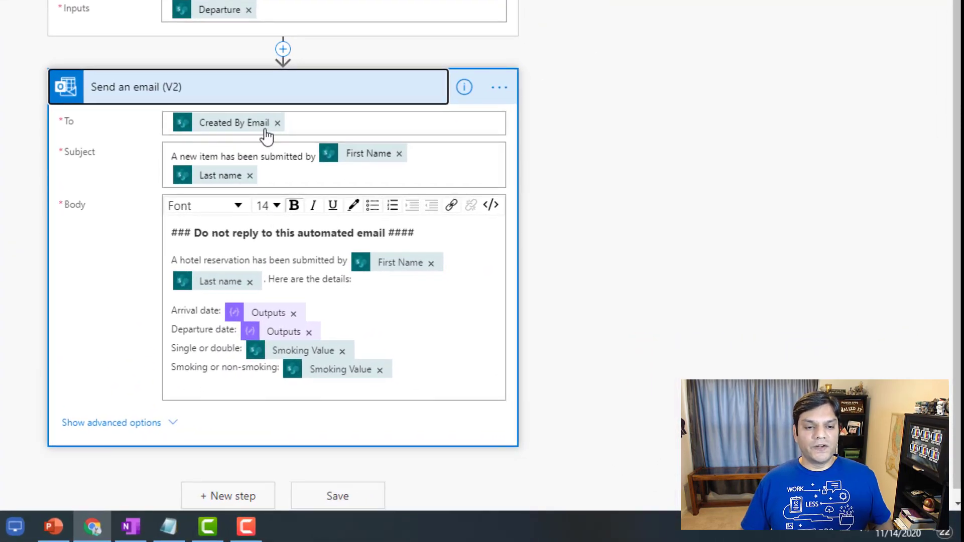
mouse_move(267, 135)
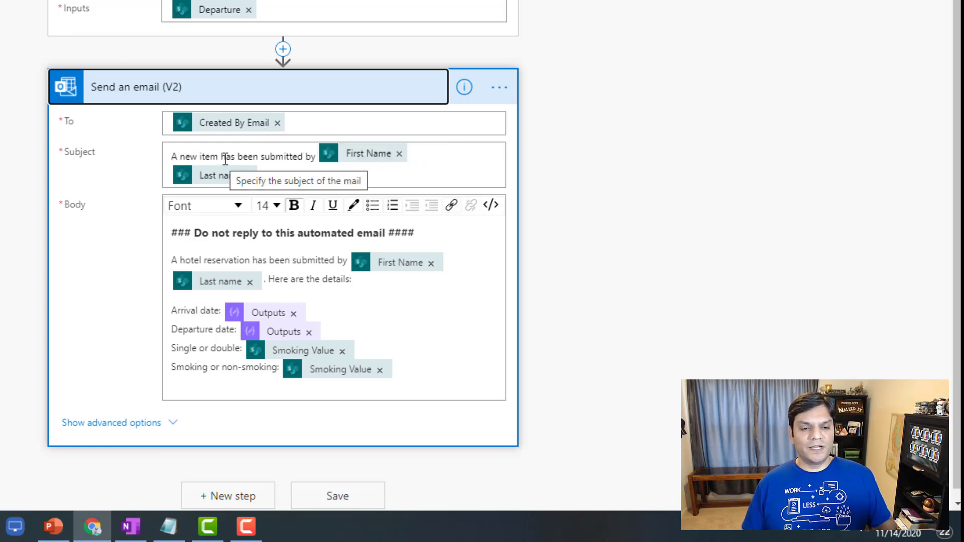
Replace the word "item" with "reservation" in the email subject so it reads "A new reservation has been submitted by".
drag(191, 155, 196, 155)
key(ctrl+Left)
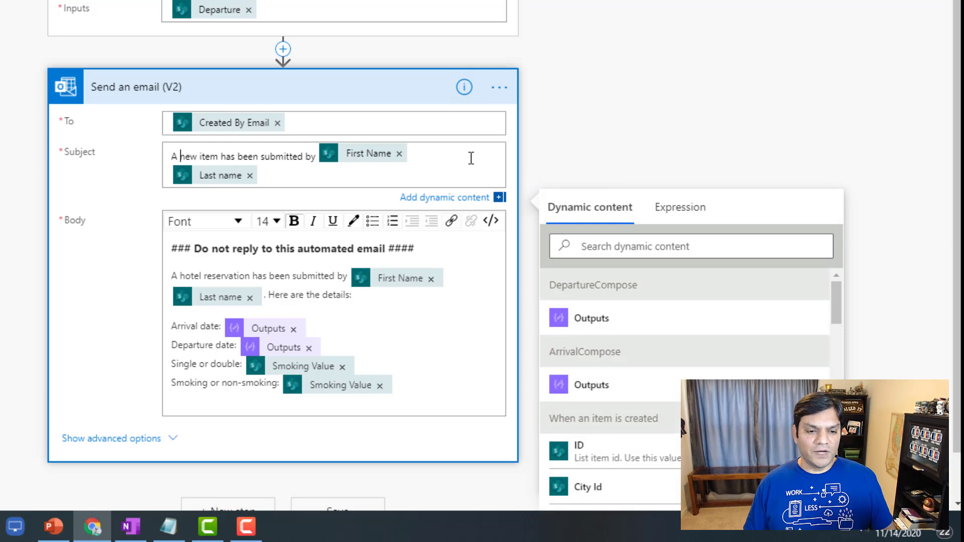
key(Right)
key(Right)
key(Right)
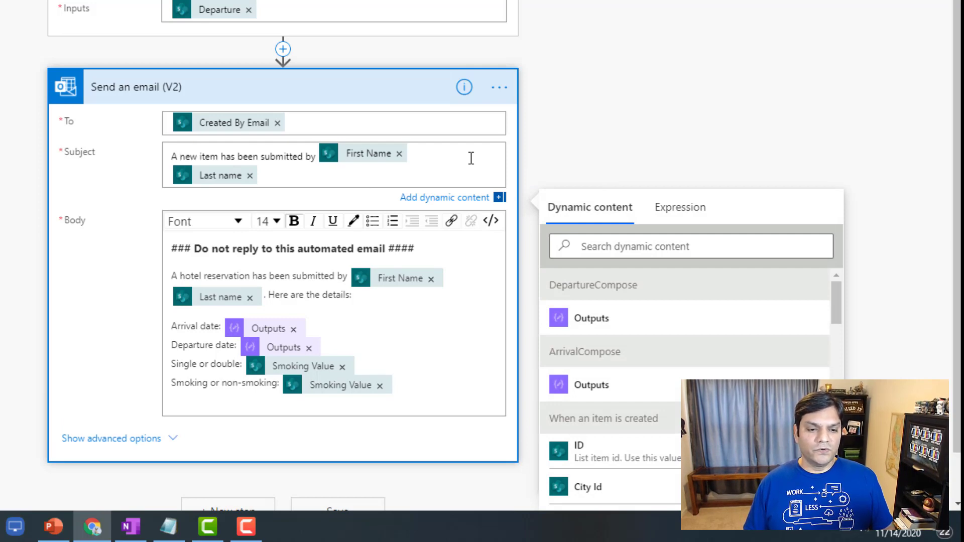
key(Delete)
key(Delete)
key(Delete)
key(Delete)
key(Delete)
text(reservation)
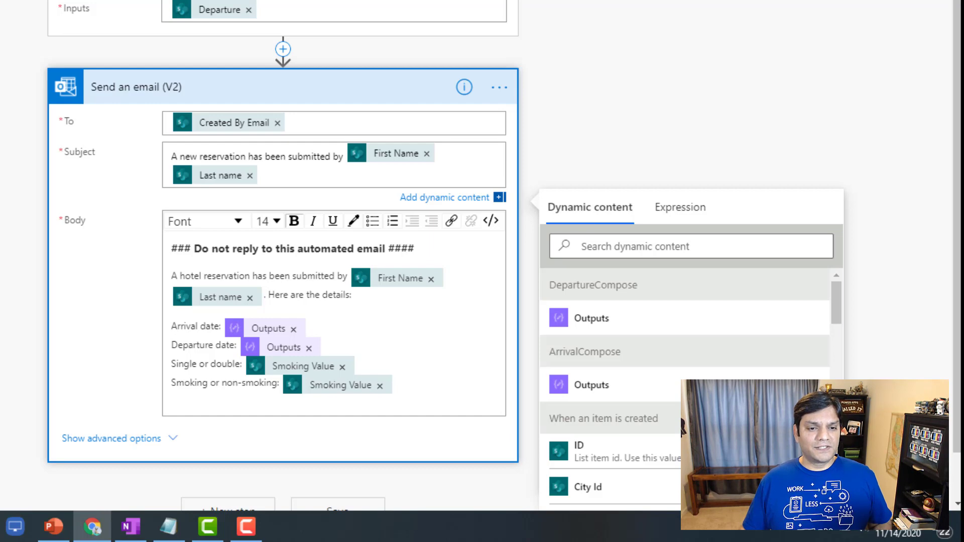
Save the flow and return to its details page.
click(837, 57)
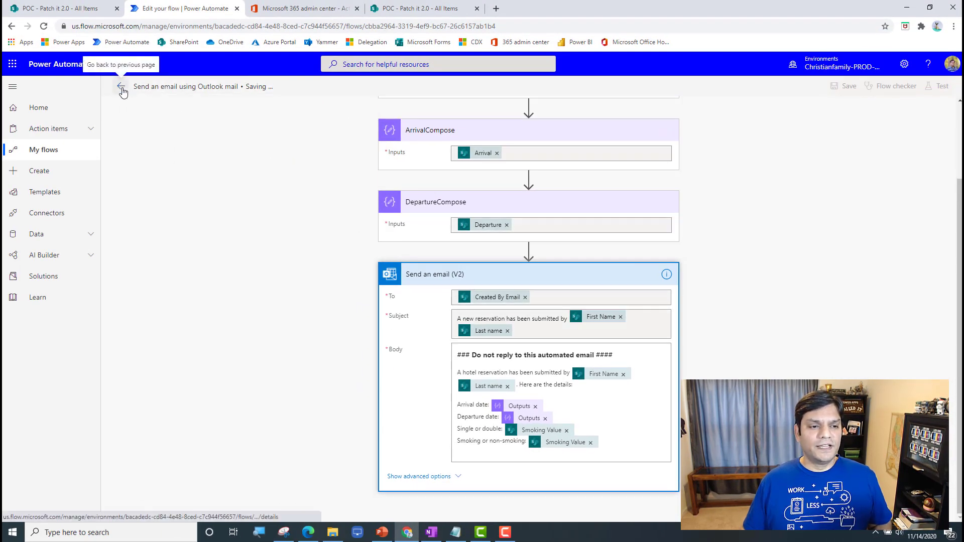
click(121, 86)
click(531, 111)
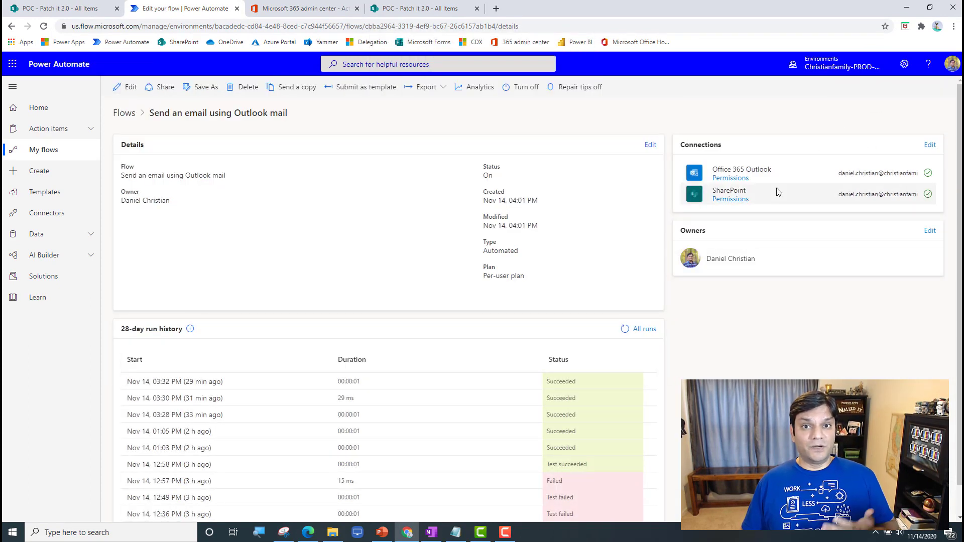
Switch to the Patch it 2.0 list in Microsoft Edge and check which account is signed in there.
click(310, 533)
click(55, 7)
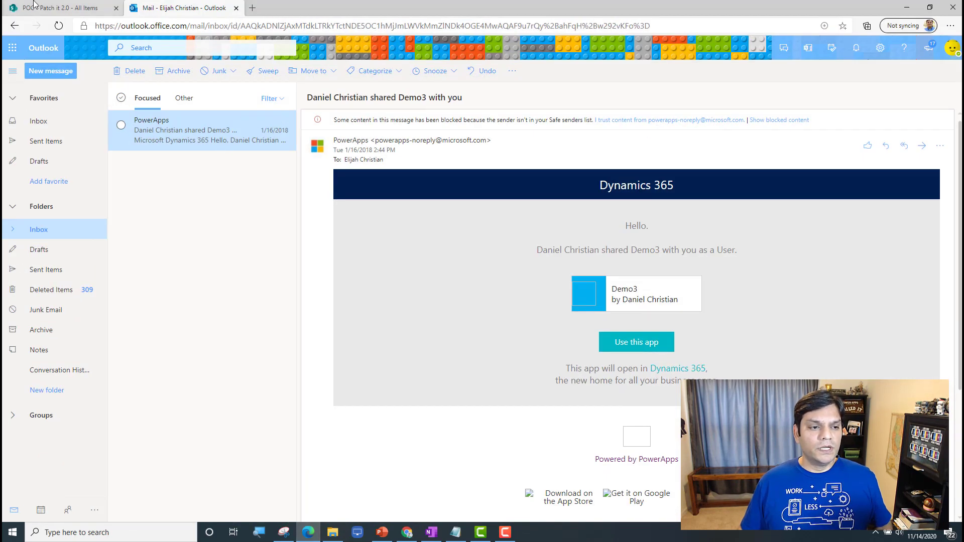
click(952, 47)
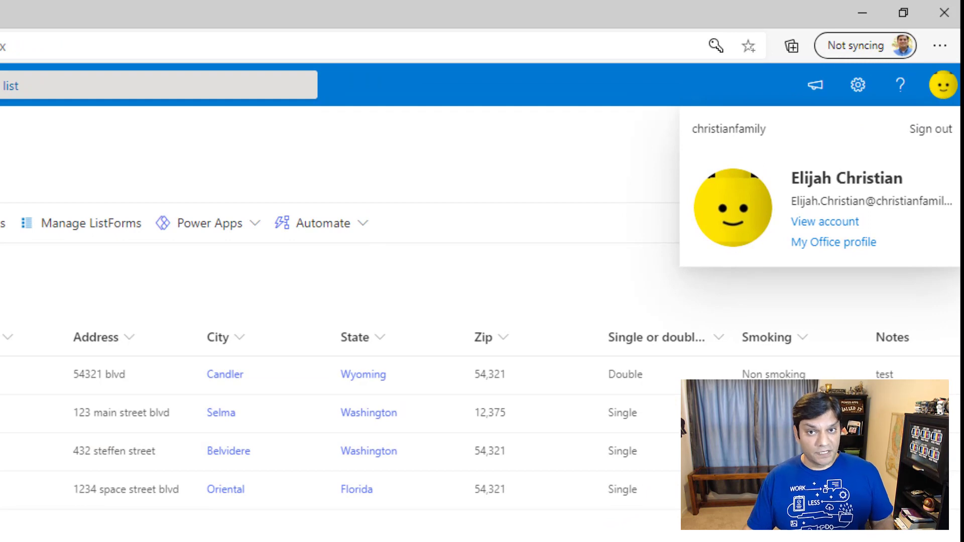
click(305, 403)
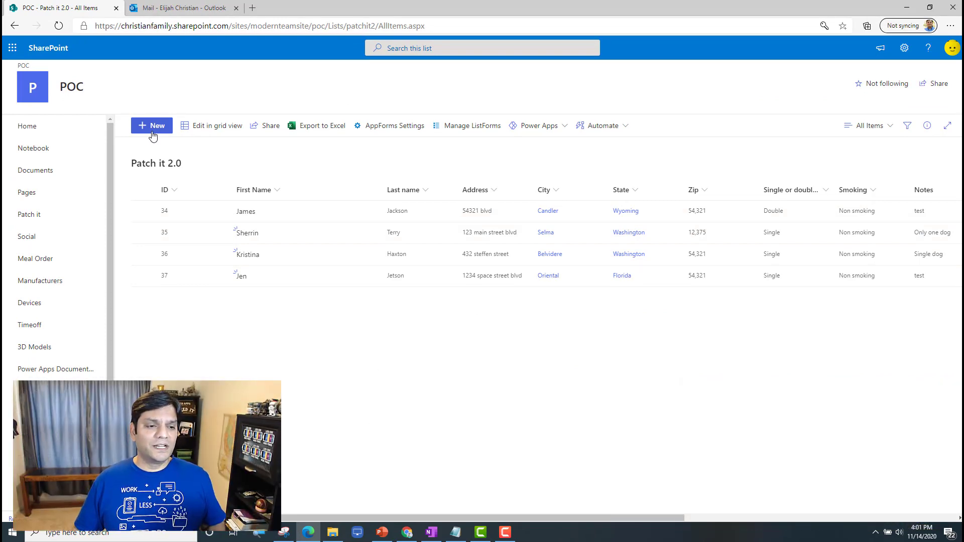
Start a new hotel reservation in the Patch it 2.0 list and enter the guest's first and last name.
click(153, 127)
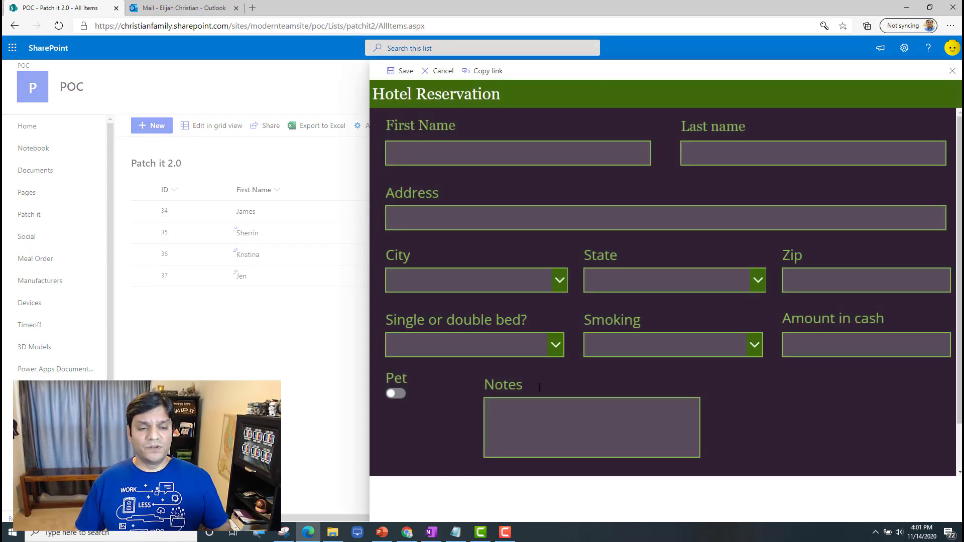
click(518, 151)
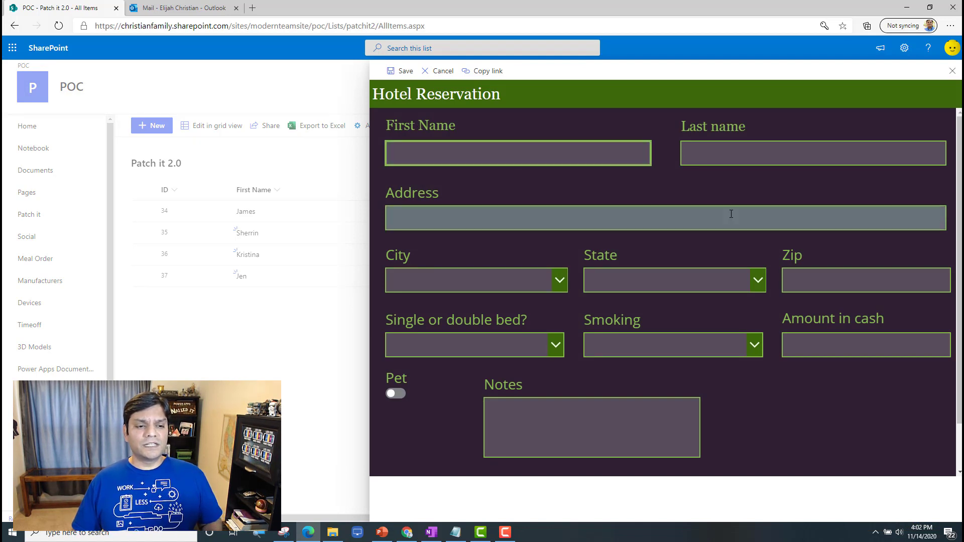
text(Elijah)
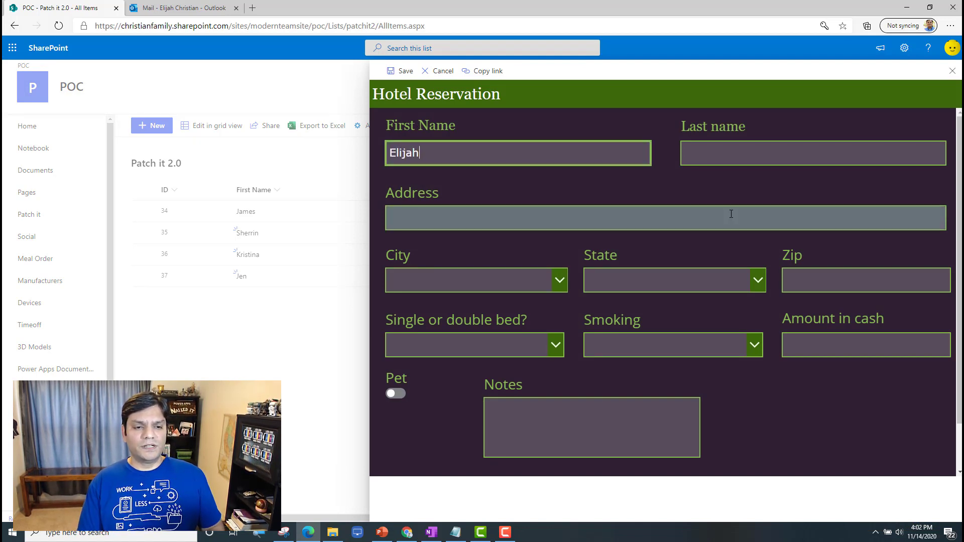
key(Tab)
text(Christian)
key(Tab)
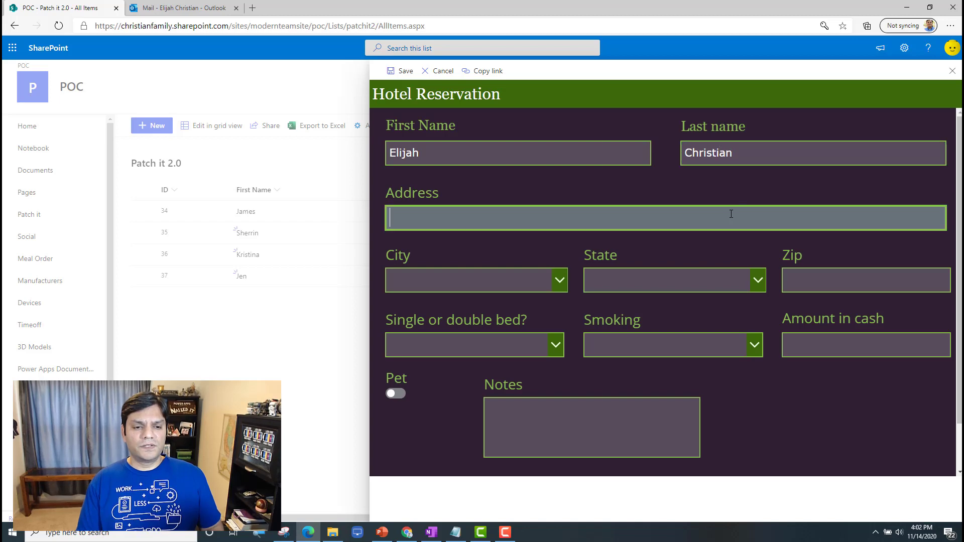
Fill in the guest's postal address in the reservation: street address, city, state and zip code.
text(123)
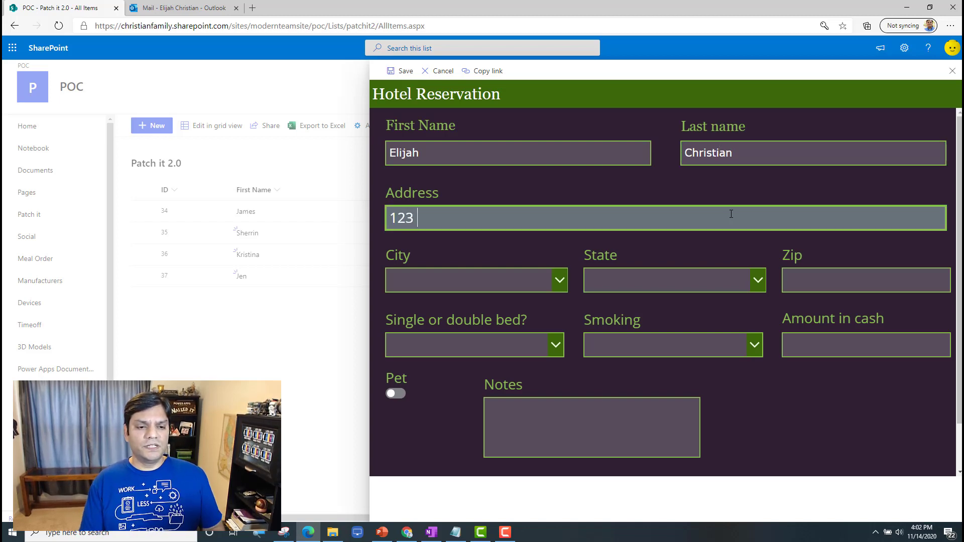
text( mainstreet blvd)
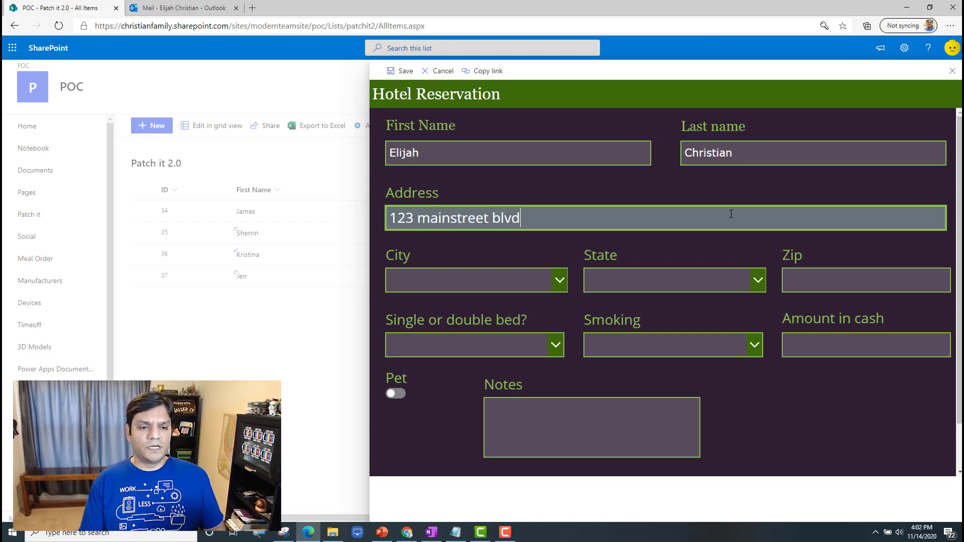
key(Tab)
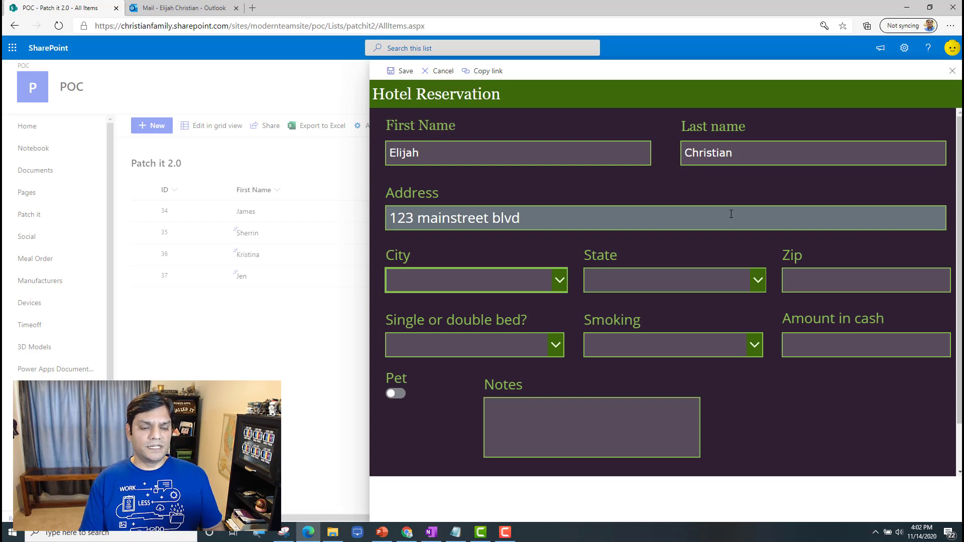
text(wes)
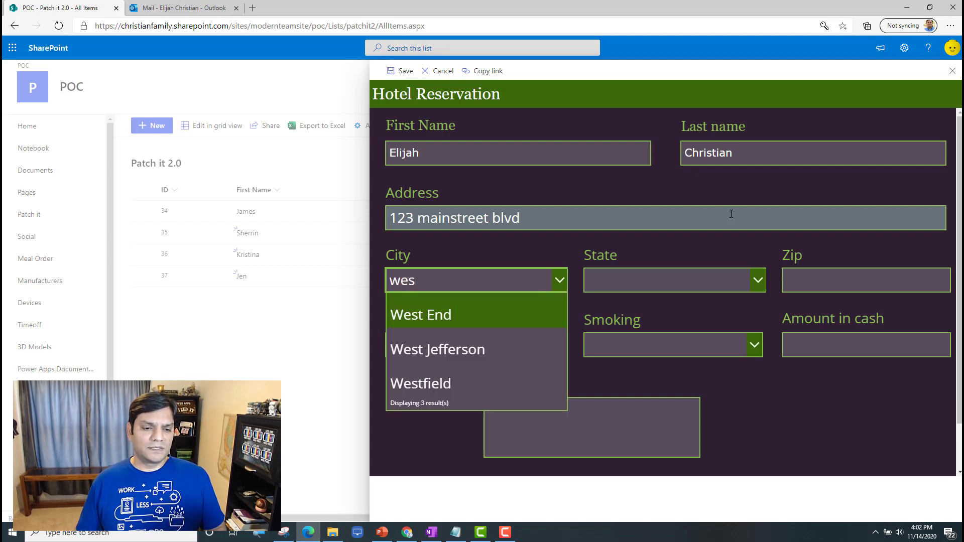
click(483, 350)
click(670, 277)
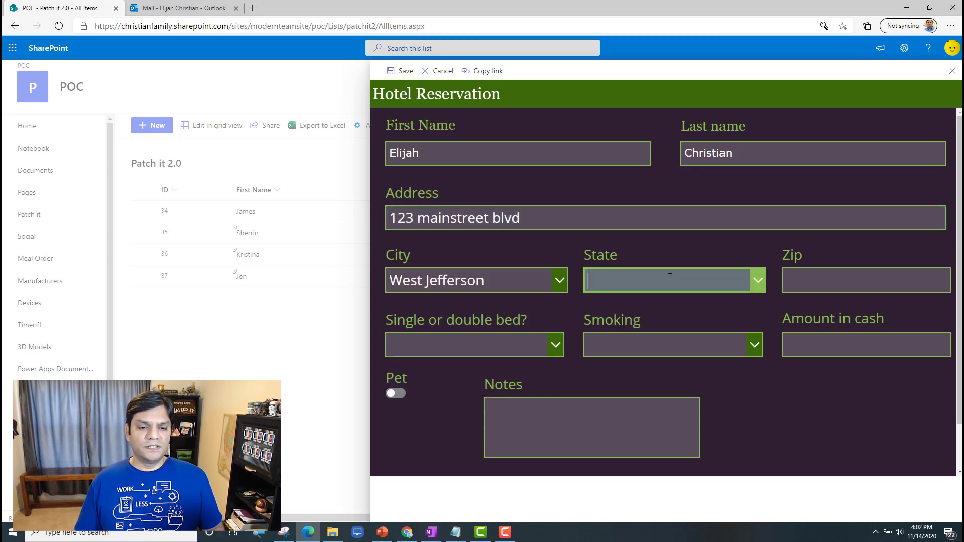
text(nort)
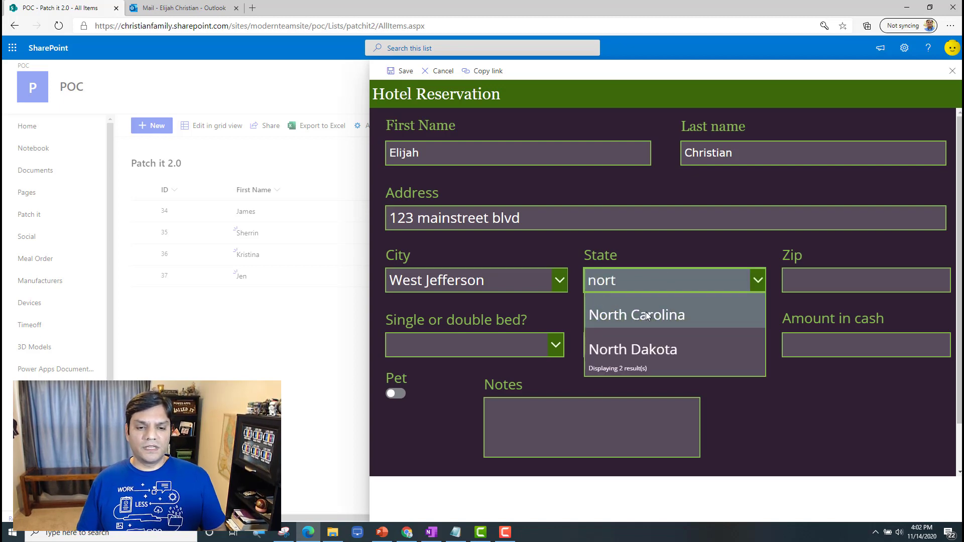
click(637, 342)
click(814, 290)
text(5)
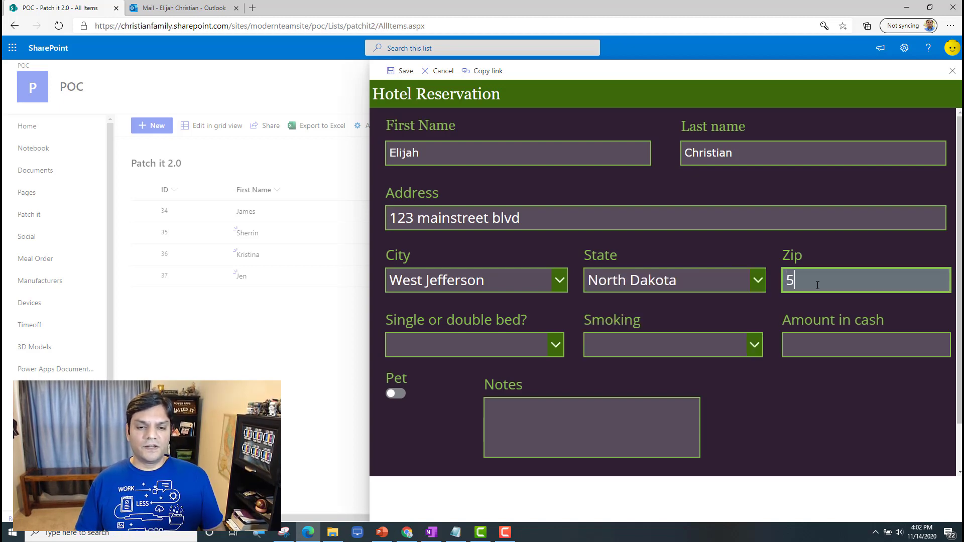
text(4321)
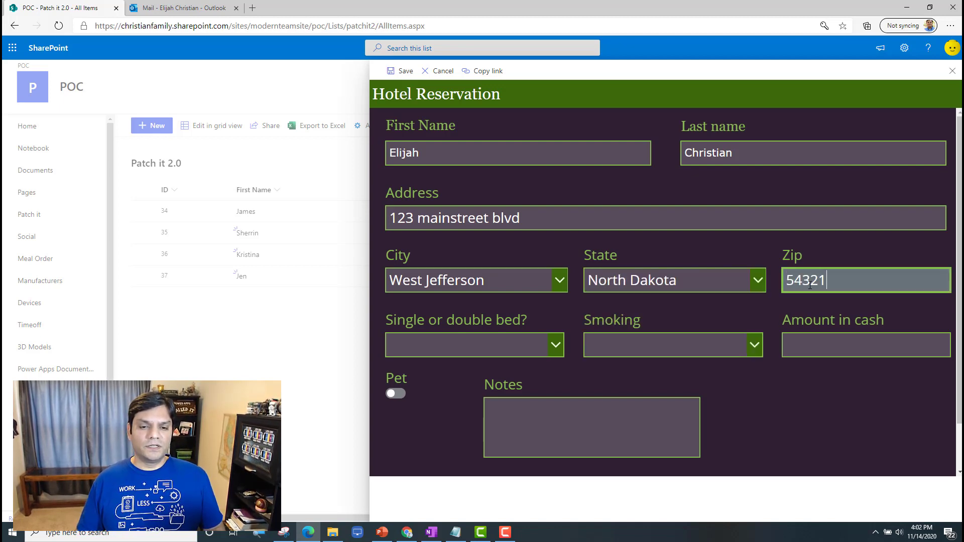
Choose a Single bed and Non smoking for the reservation, and set the amount in cash to 0.
click(557, 347)
click(519, 361)
click(753, 344)
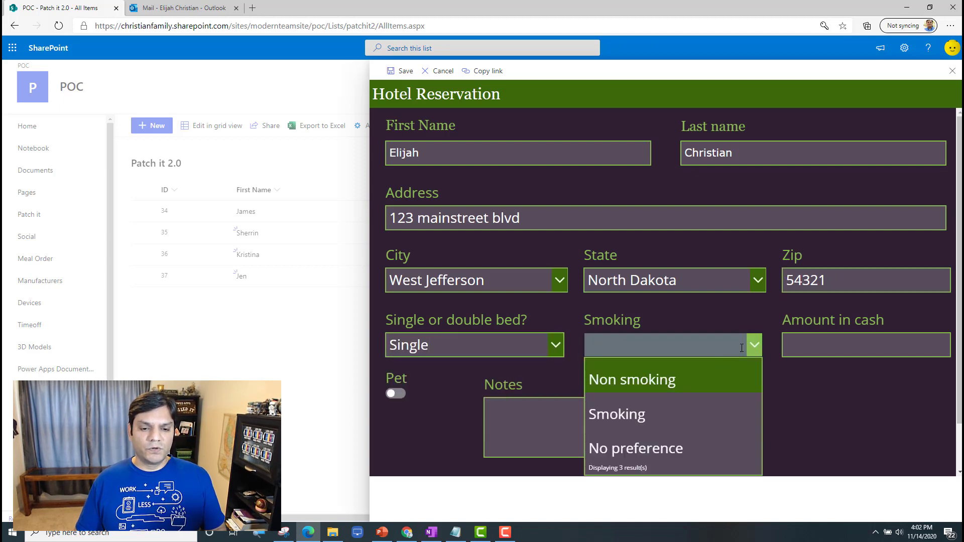
click(694, 382)
click(835, 344)
text(0)
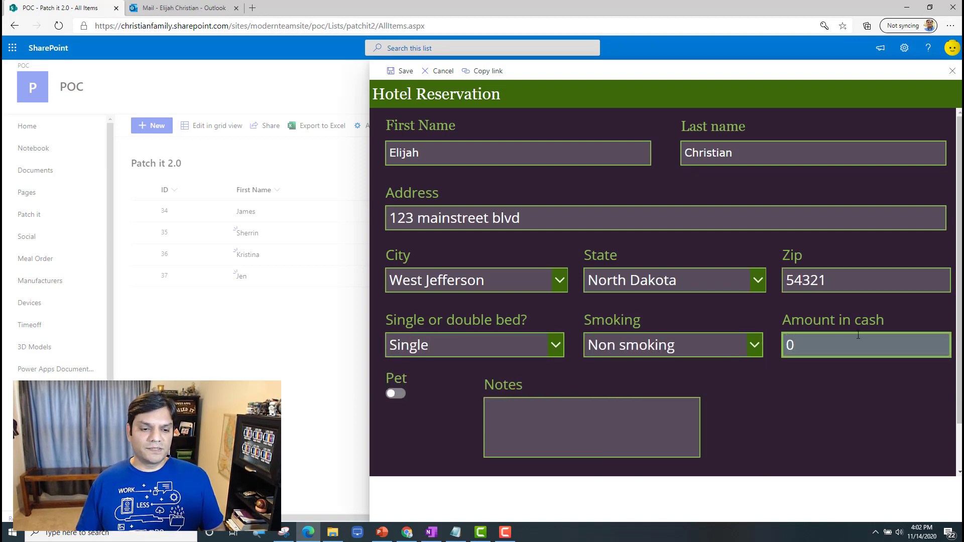
Turn on the Pet option, choose Dogs as the pet kind, and enter "Only one dog" in the notes.
click(402, 393)
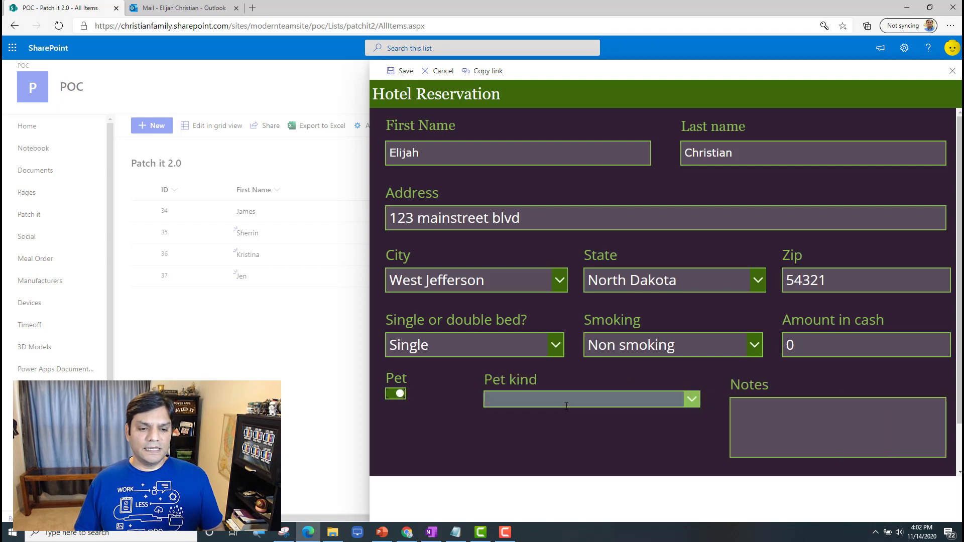
click(567, 404)
click(690, 400)
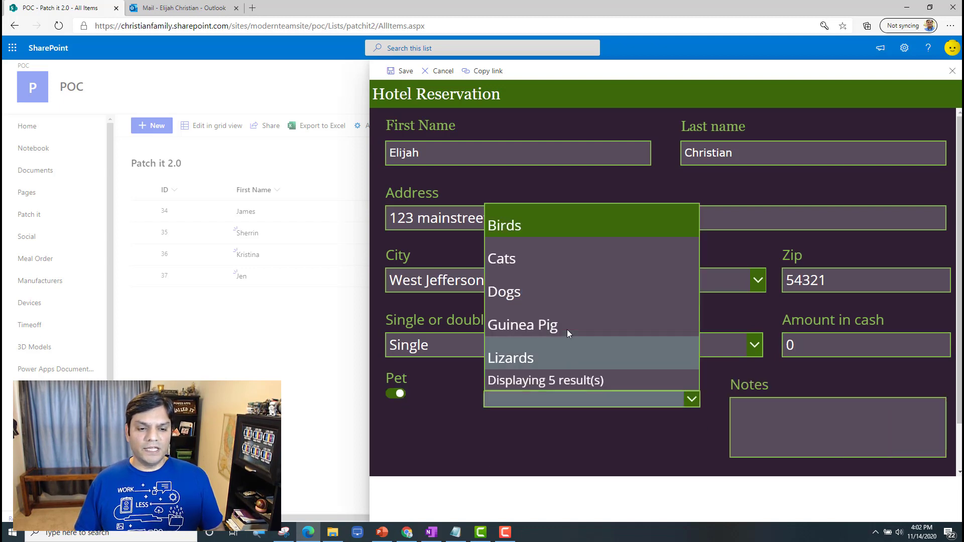
click(552, 290)
click(739, 420)
text(On)
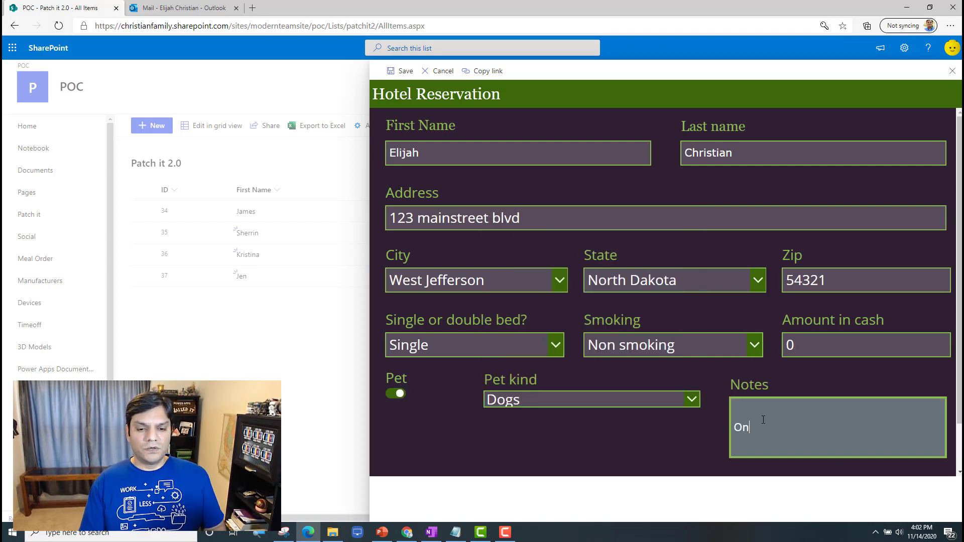
text(ly one dog)
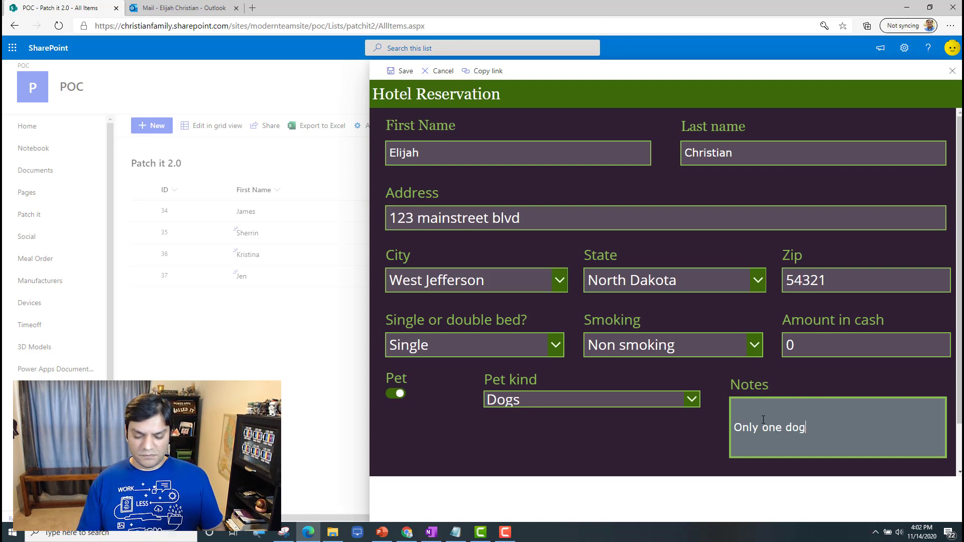
Set the reservation's arrival date to 11/23/2020.
scroll(694, 453, down, 2)
click(543, 457)
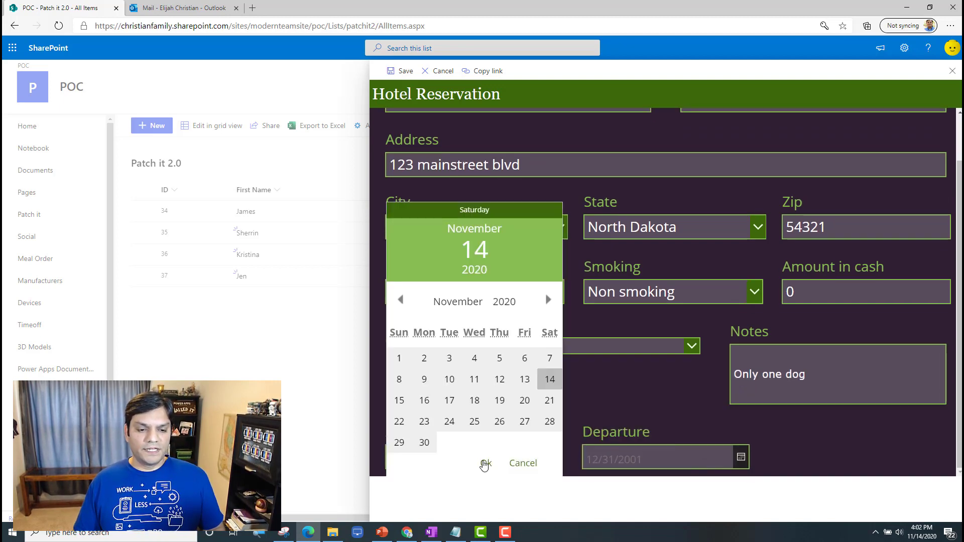
click(424, 421)
click(486, 463)
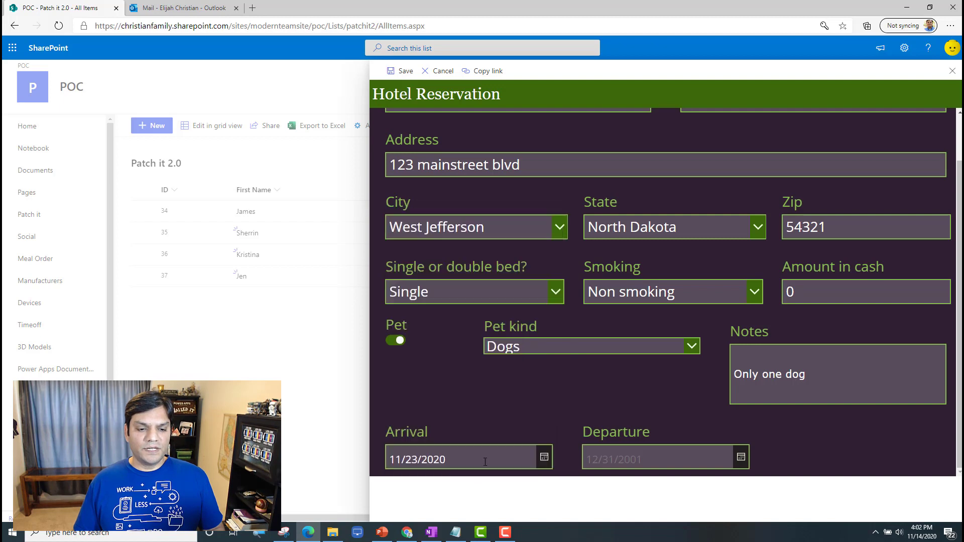
Set the departure date to November 26, 2020 and save the hotel reservation.
click(740, 458)
click(698, 420)
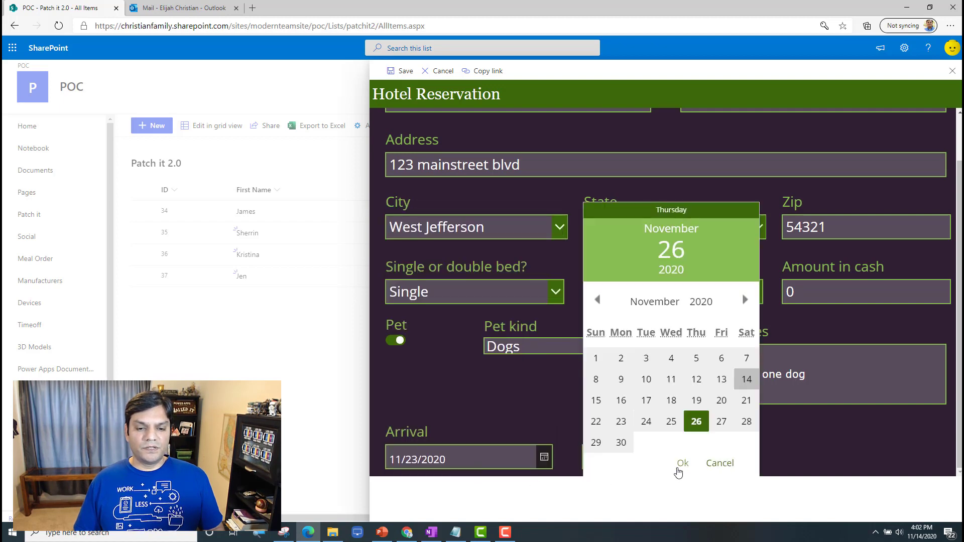
click(680, 463)
scroll(816, 420, up, 2)
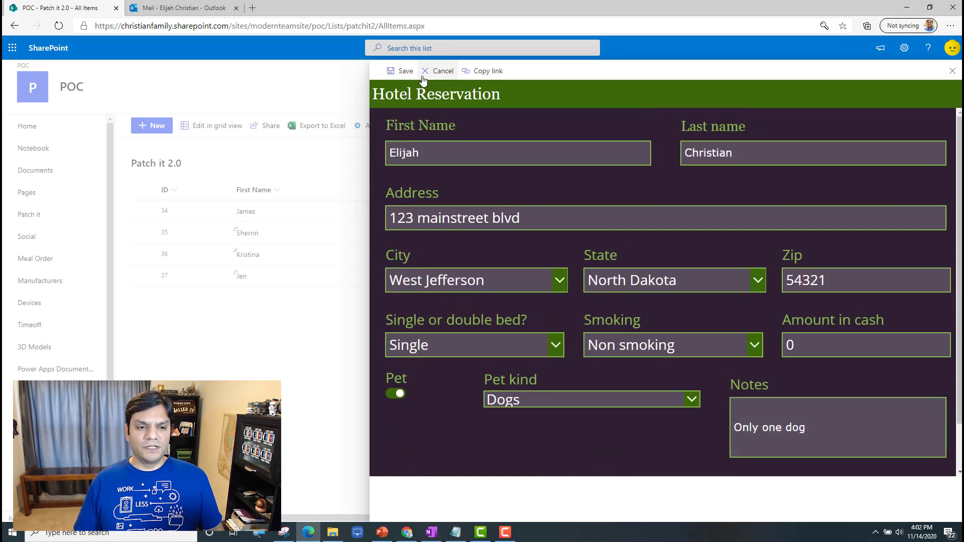
click(396, 72)
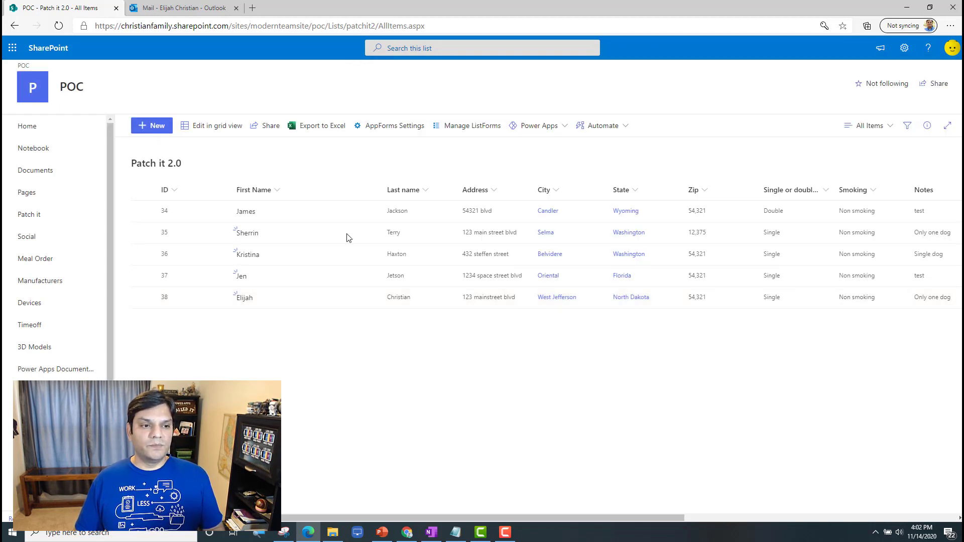
Check the Outlook inbox for the new reservation email, read its sender and details, and return to the older PowerApps message.
click(199, 6)
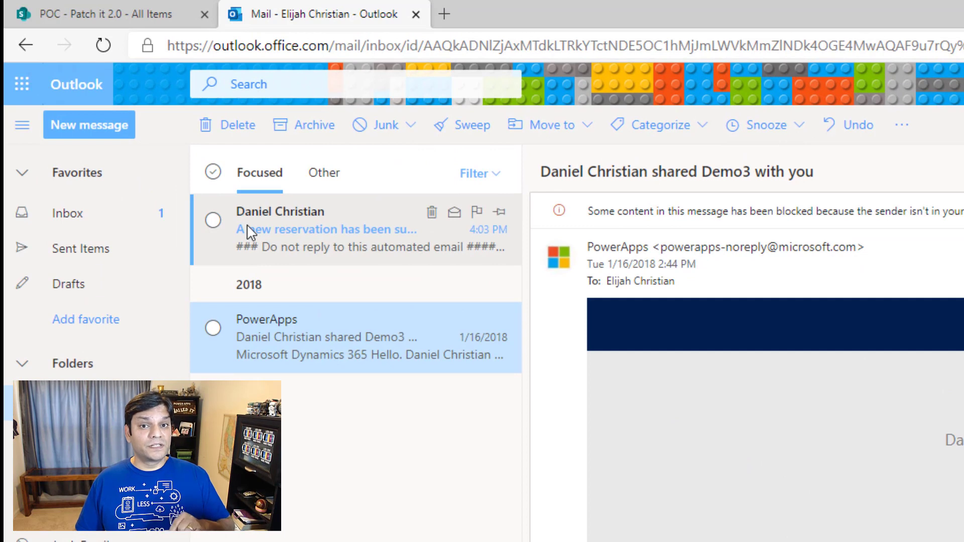
click(357, 218)
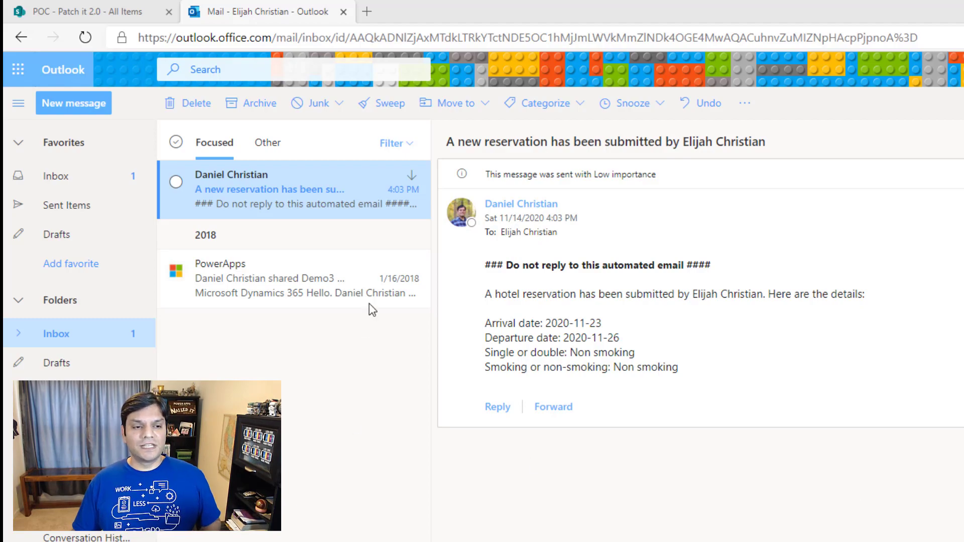
click(324, 266)
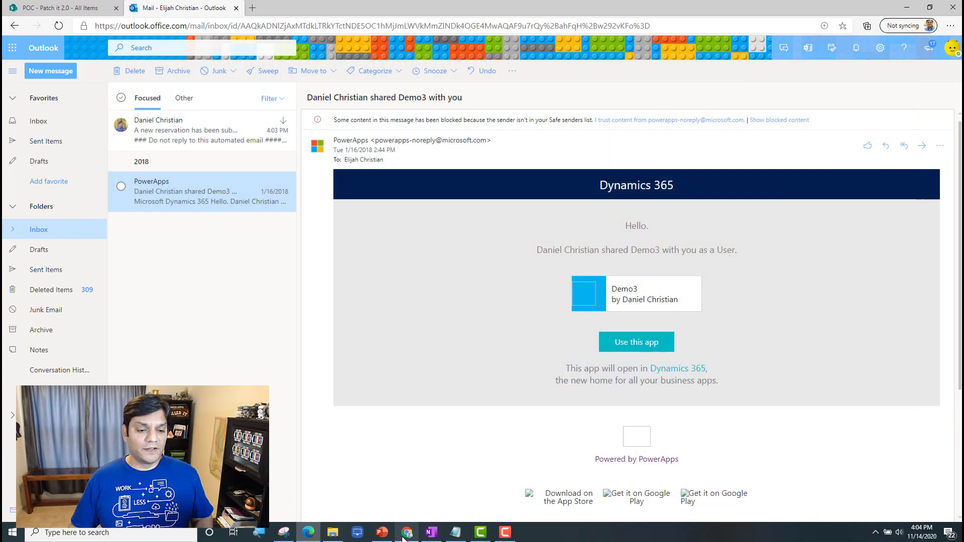
Switch to the Microsoft 365 admin center in Chrome and start adding a new active user.
mouse_move(407, 532)
click(407, 502)
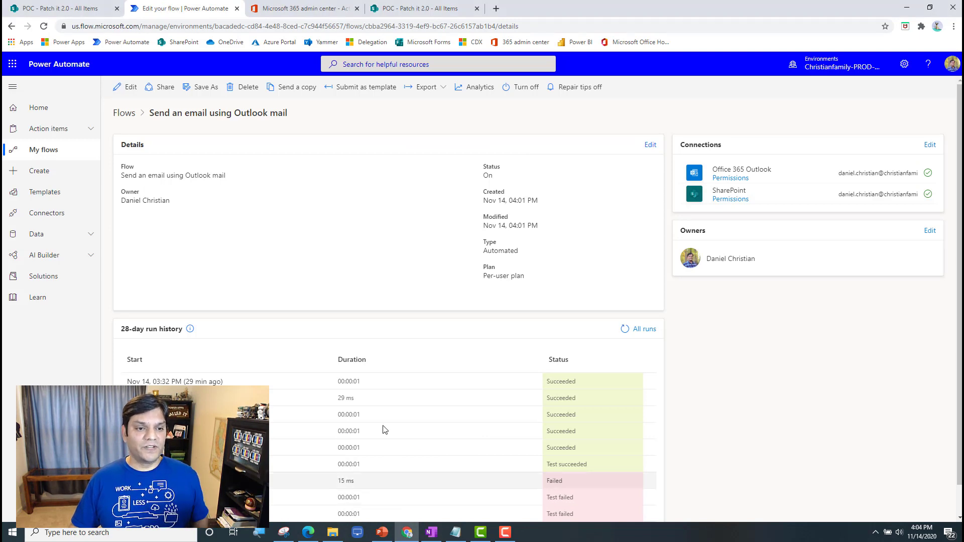
click(291, 8)
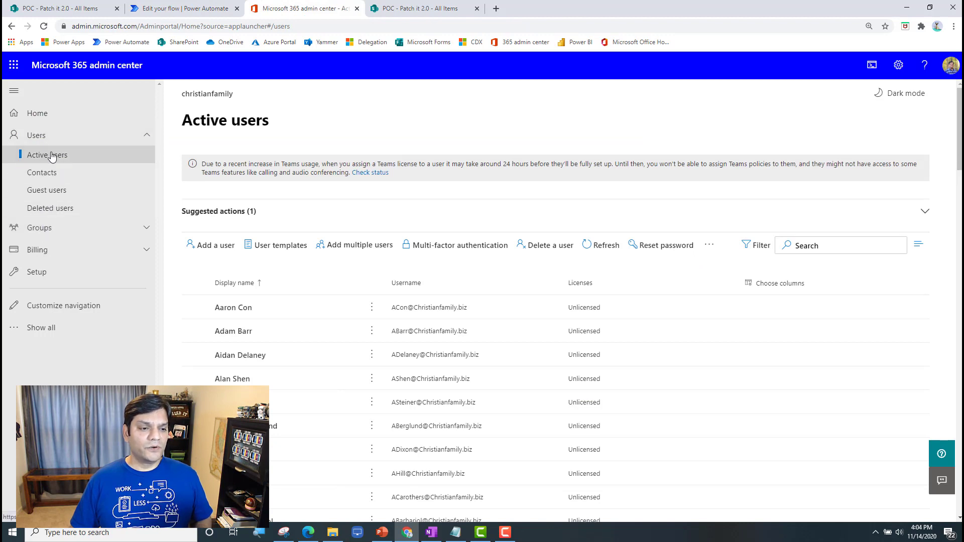
click(227, 253)
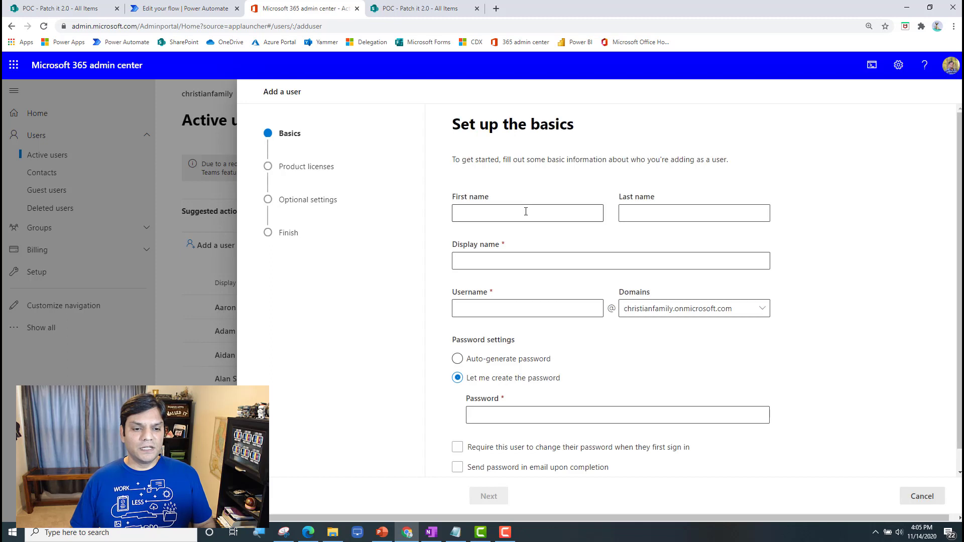
Enter Automated as the new user's first name and Hotel Response as the last name, with Automated Hotel Response as display name.
click(525, 211)
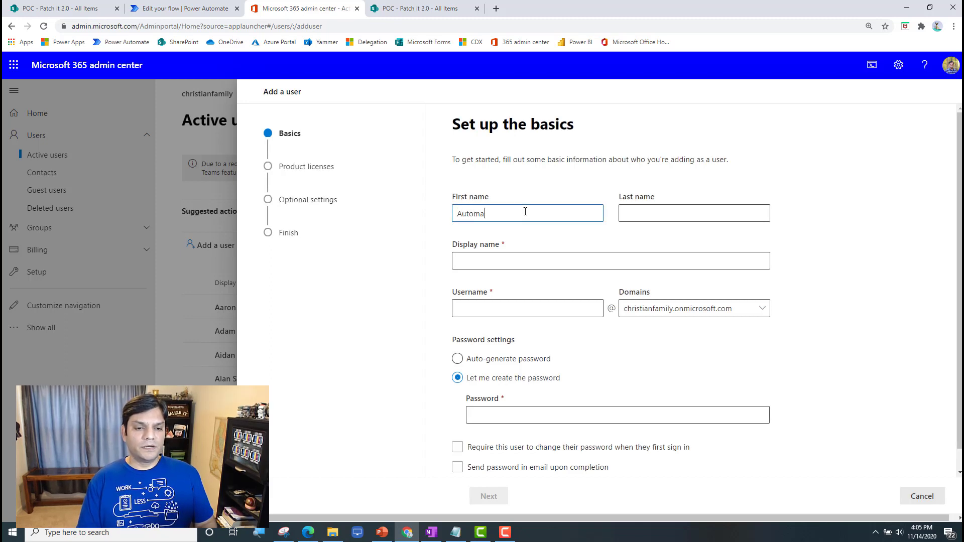
key(Tab)
text(H)
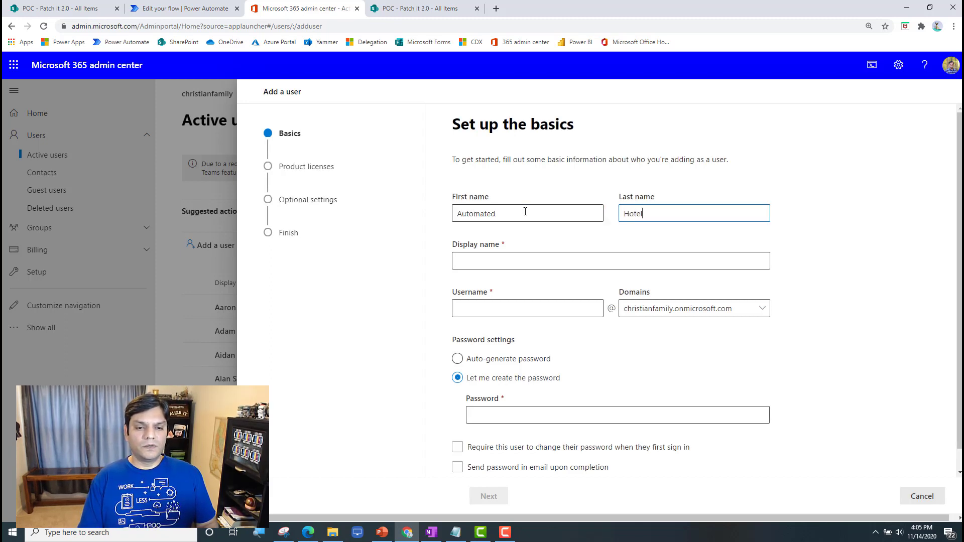
key(Tab)
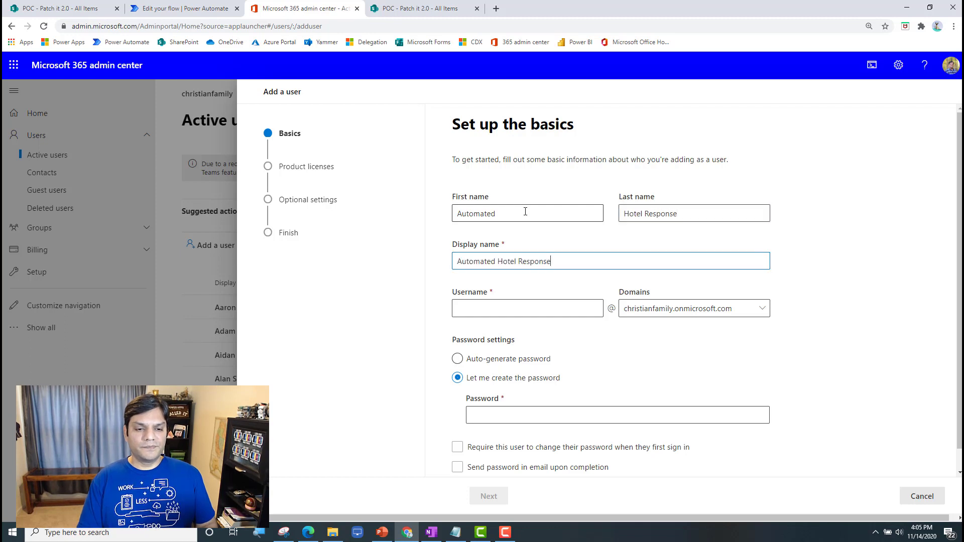
click(521, 302)
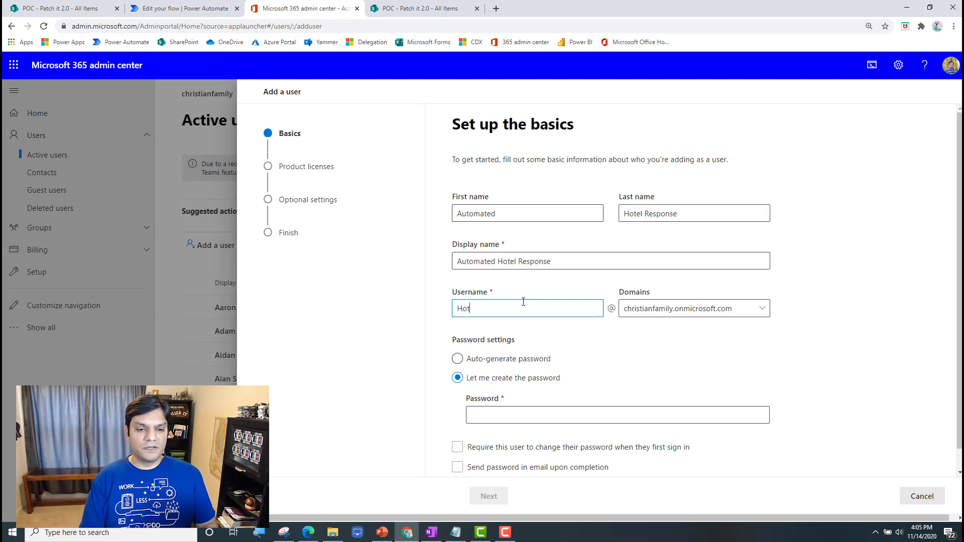
text(Hotel)
key(BackSpace)
key(BackSpace)
key(BackSpace)
key(BackSpace)
key(BackSpace)
Set the username to AutomatedHotelResponse and choose the organization's .biz domain.
text(Autom)
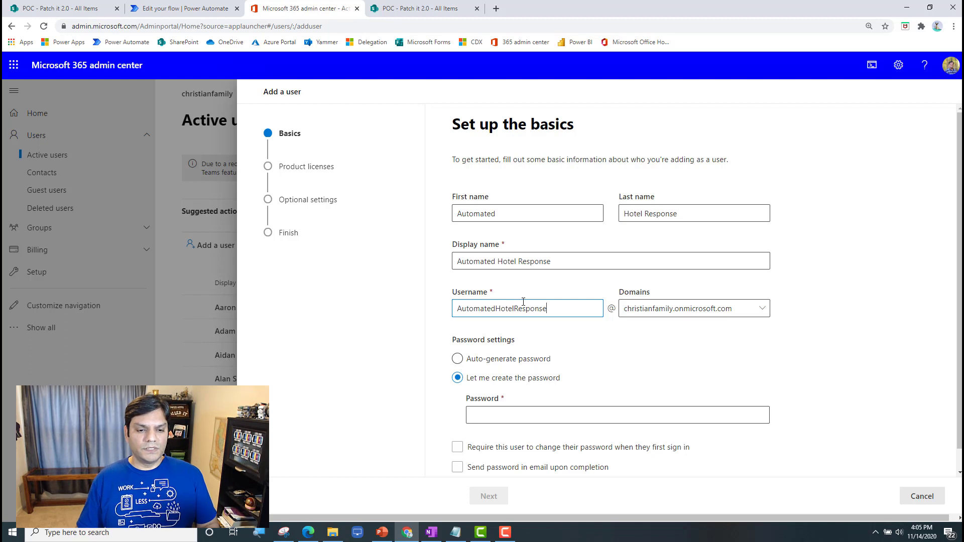
click(691, 308)
click(691, 330)
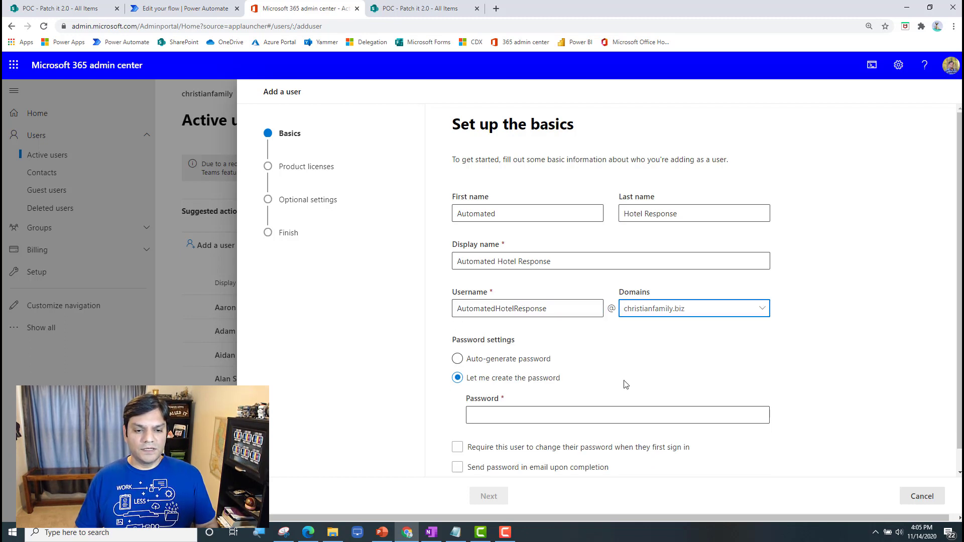
Enter a custom account password for the new user and continue to the product licenses.
click(576, 417)
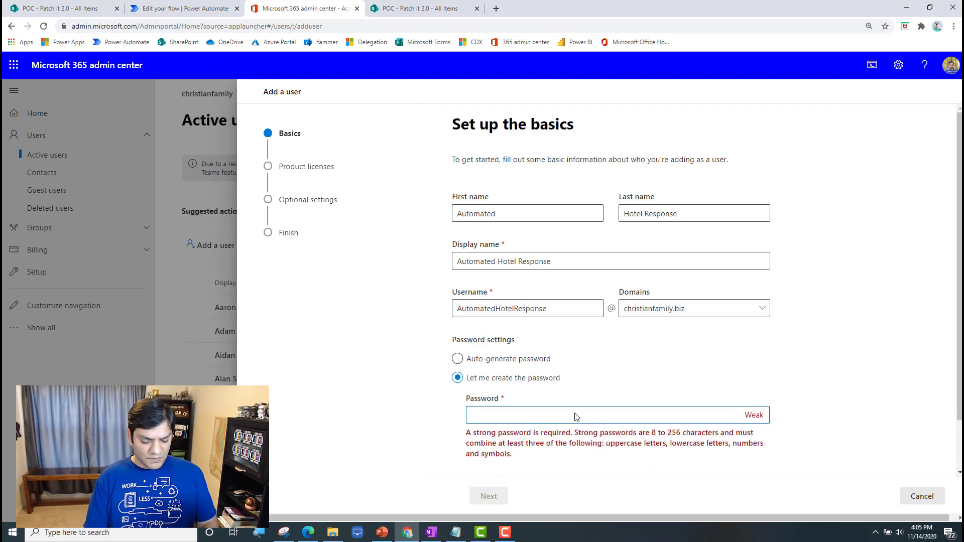
text(••••••••••)
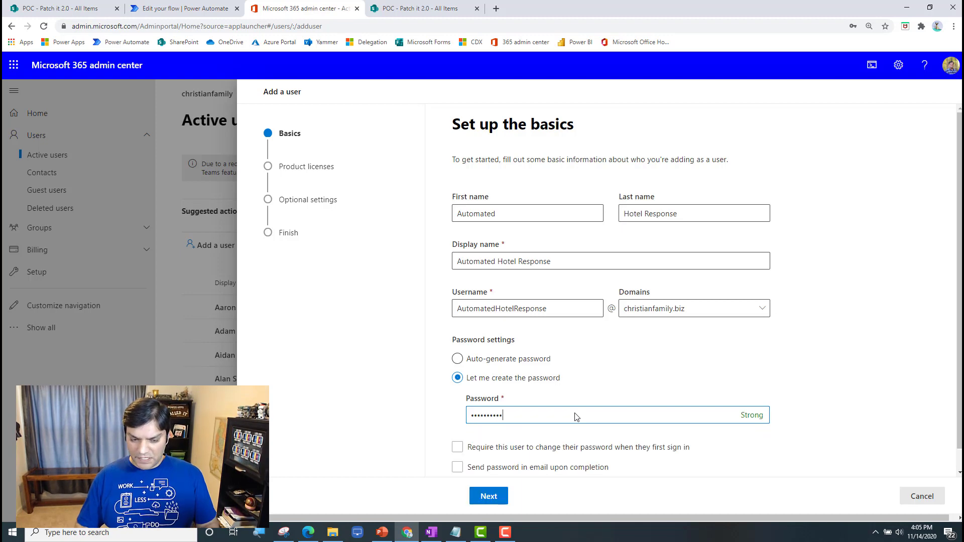
scroll(867, 389, down, 1)
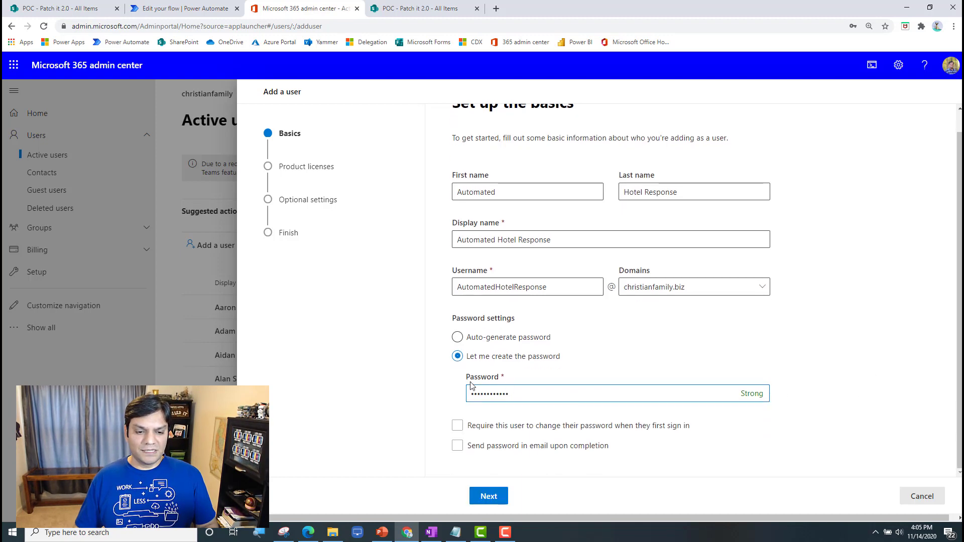
click(487, 496)
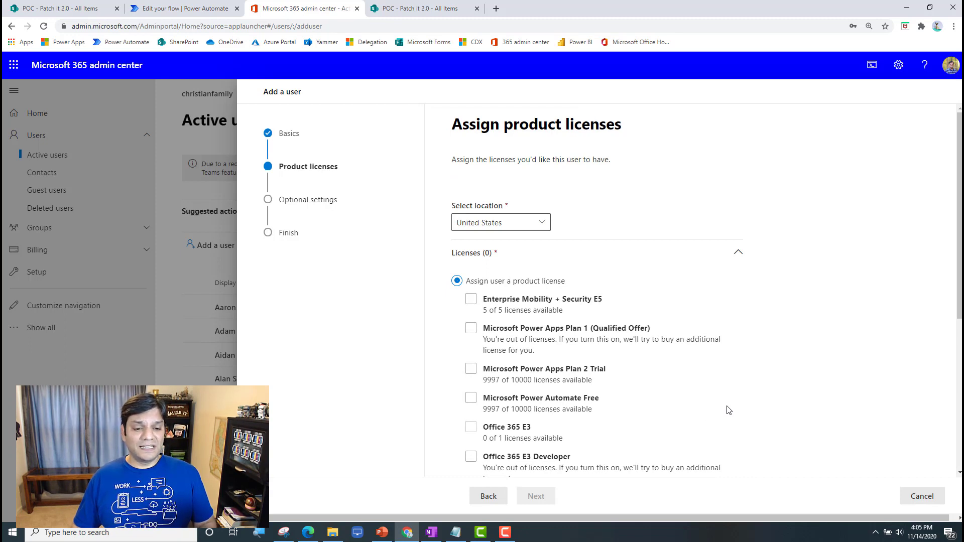
Assign the Office 365 E5 without Audio Conferencing license, keep the default optional settings, and finish adding the user.
scroll(729, 410, down, 3)
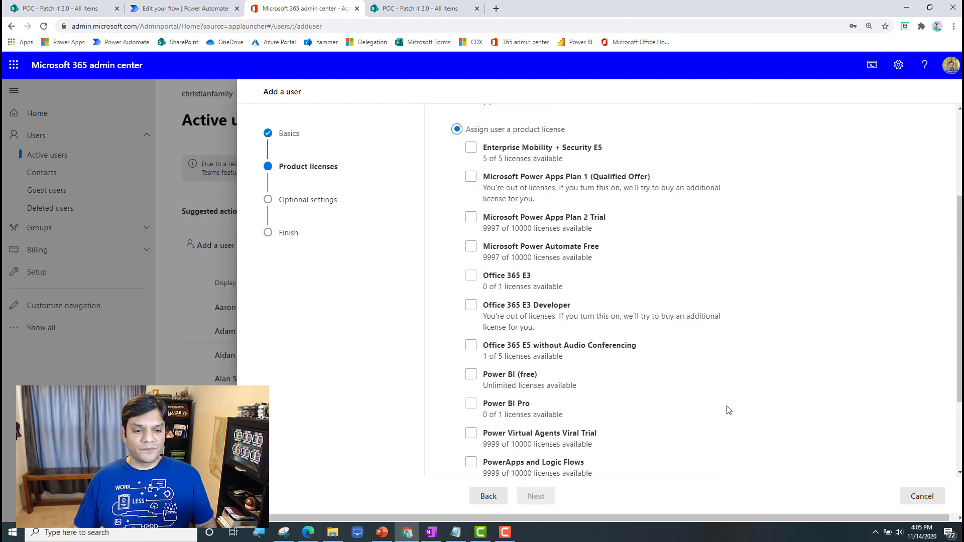
click(474, 349)
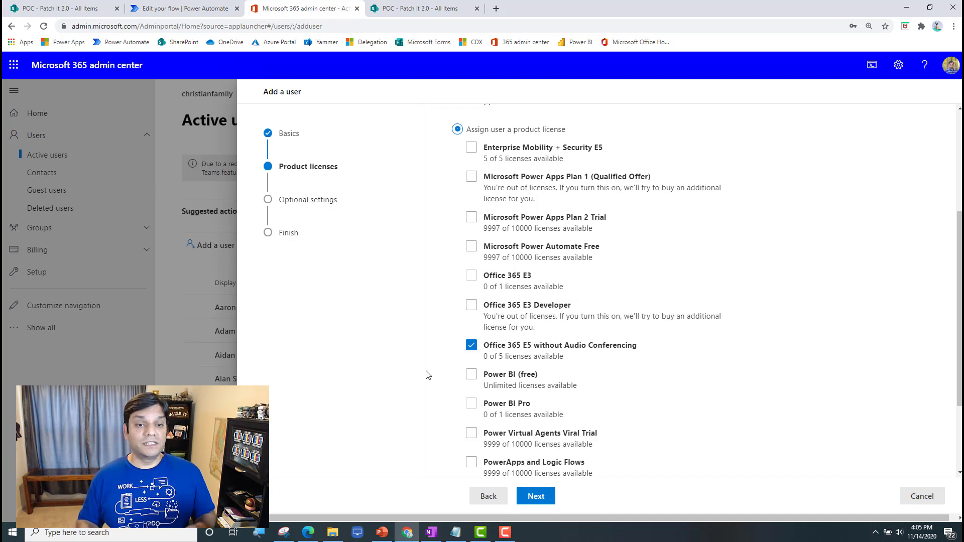
click(533, 496)
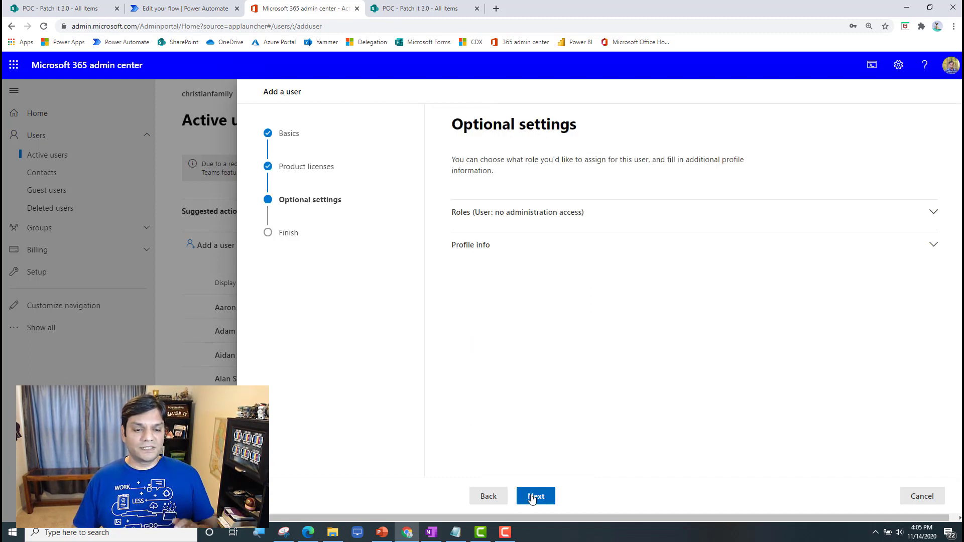
click(533, 496)
click(549, 496)
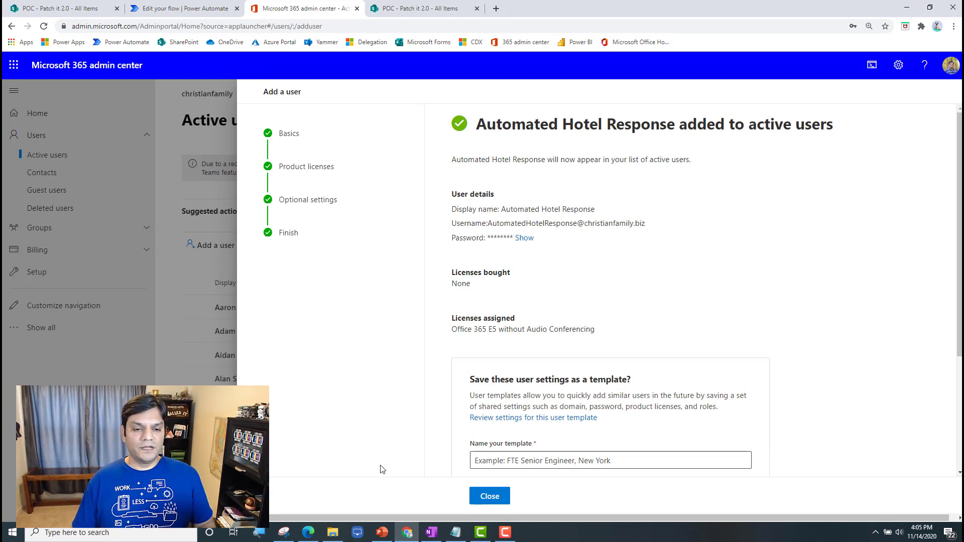
Review the new account's username, close the summary, and find the account among the active users.
drag(653, 224, 496, 227)
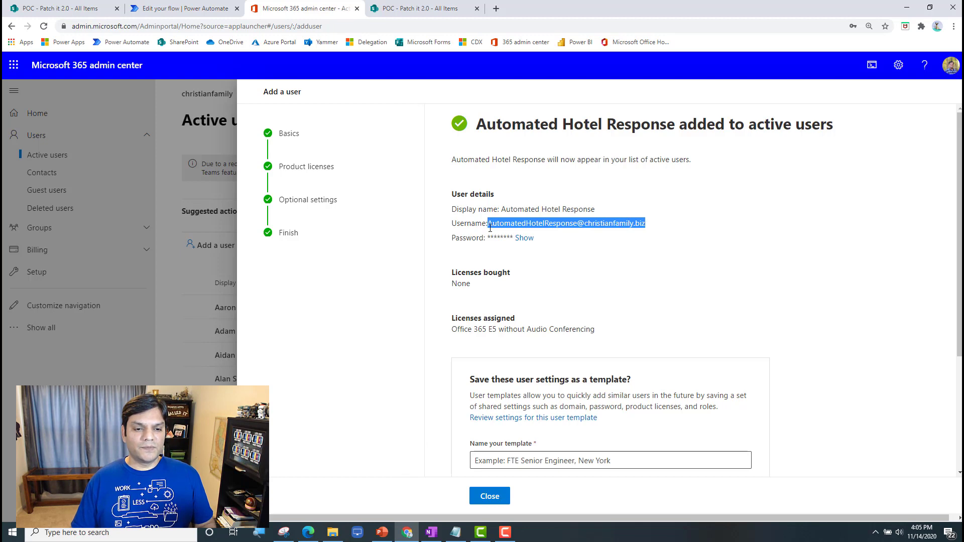
click(499, 499)
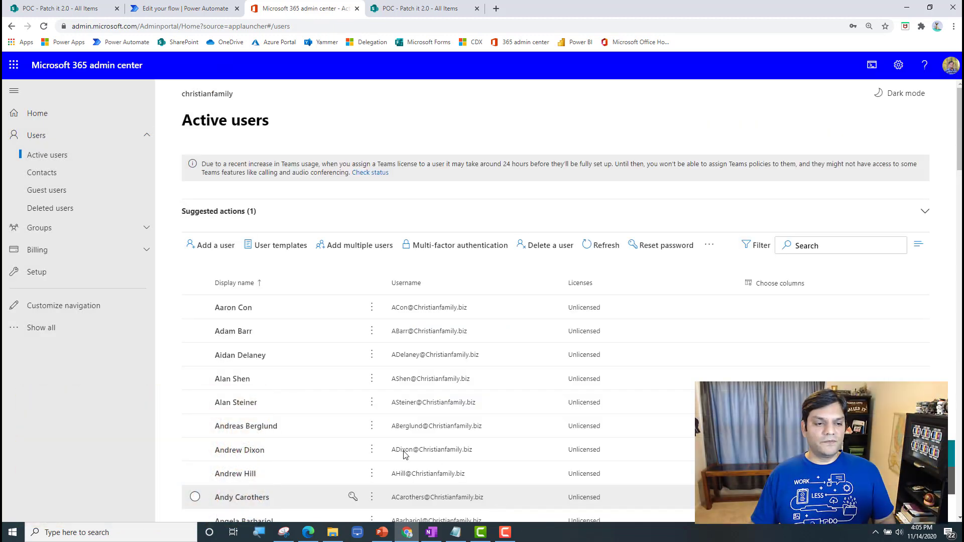
scroll(287, 445, down, 3)
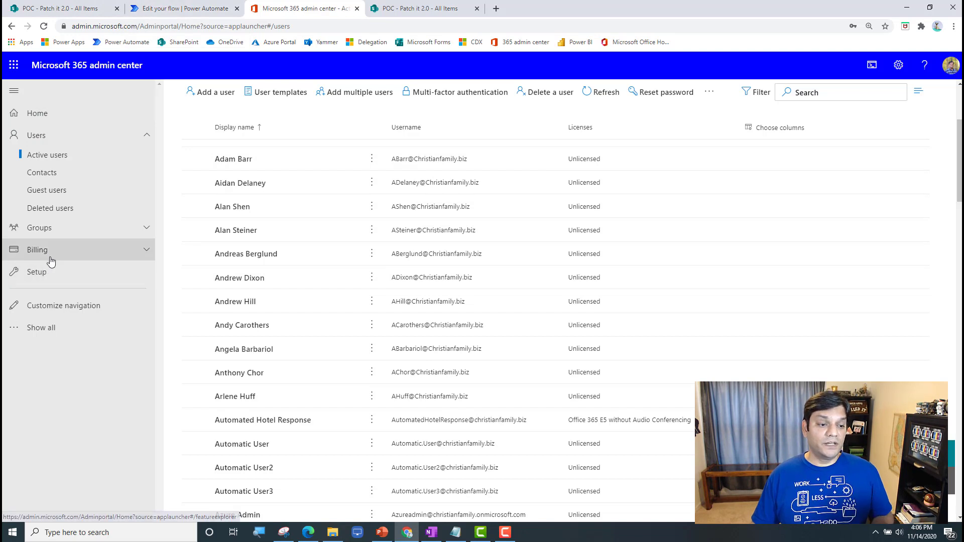
Open the Exchange admin center from the full list of admin centers and display the refreshed recipient mailboxes.
click(39, 336)
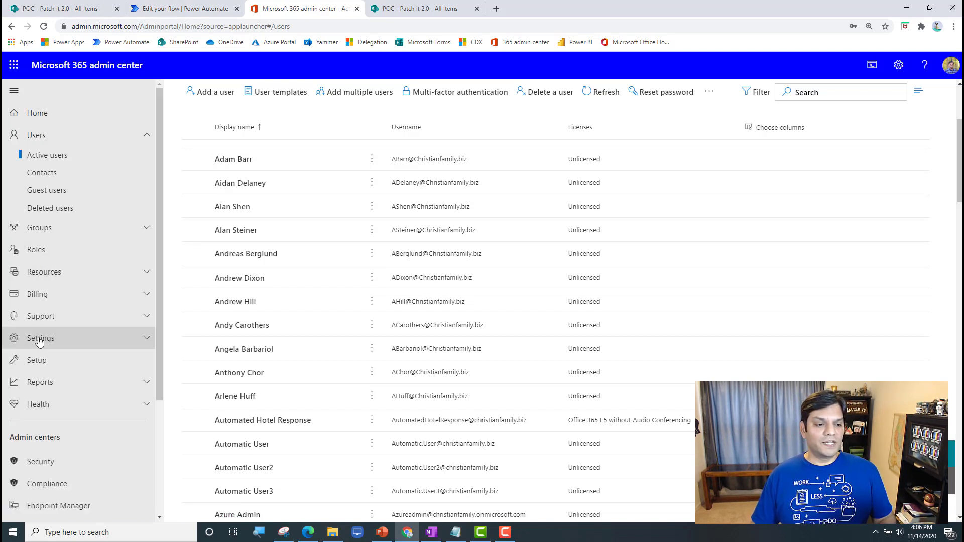
scroll(65, 469, down, 1)
scroll(65, 471, down, 2)
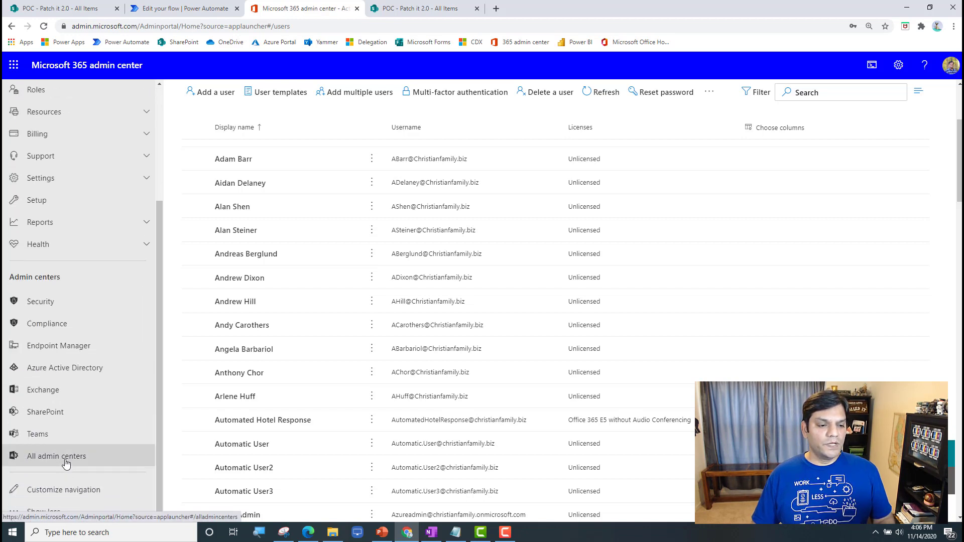
click(34, 392)
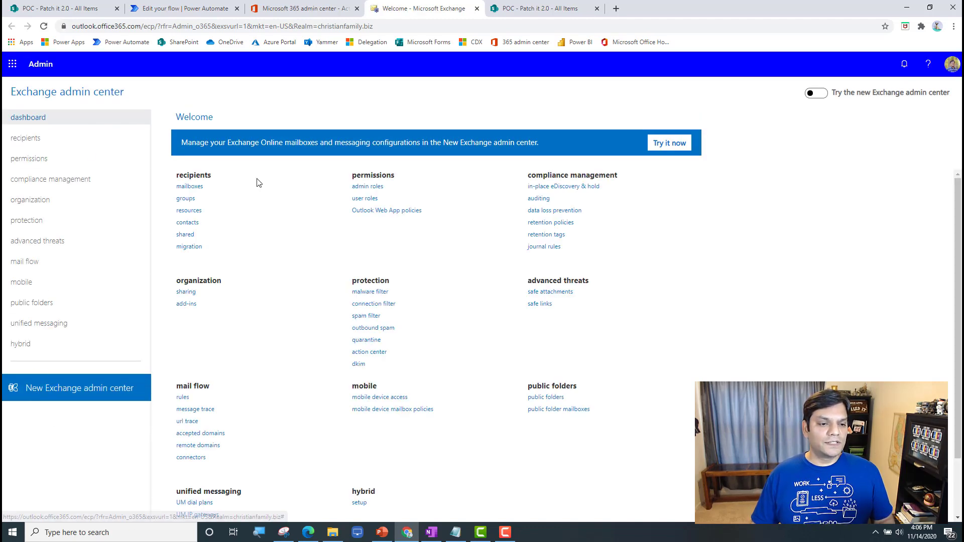
click(200, 189)
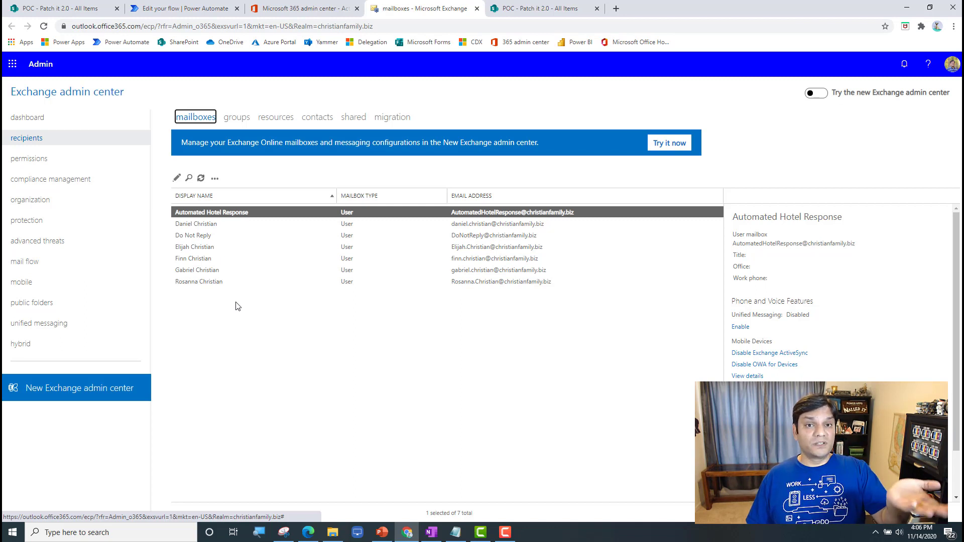
click(202, 179)
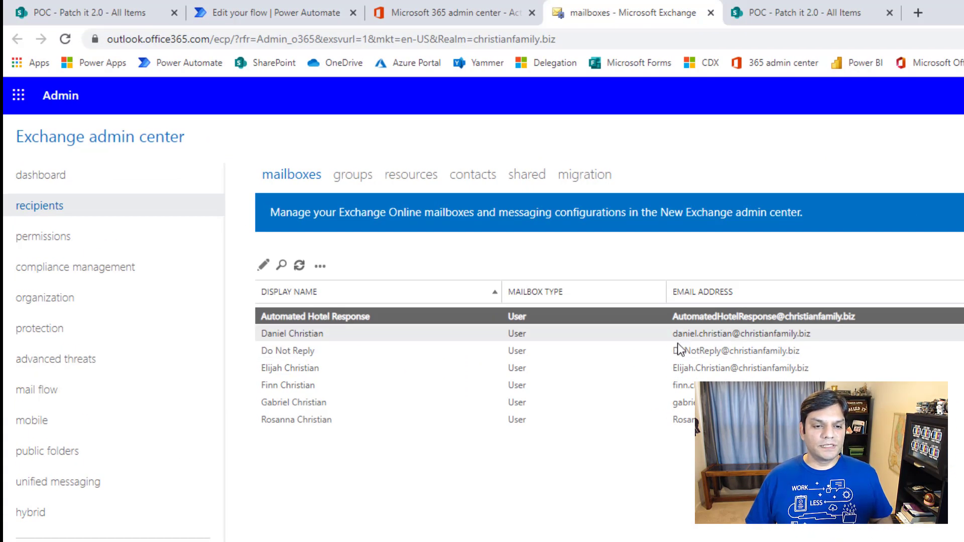
Grant the flow owner's account Send on Behalf permission in the Automated Hotel Response mailbox delegation and save the mailbox.
click(263, 266)
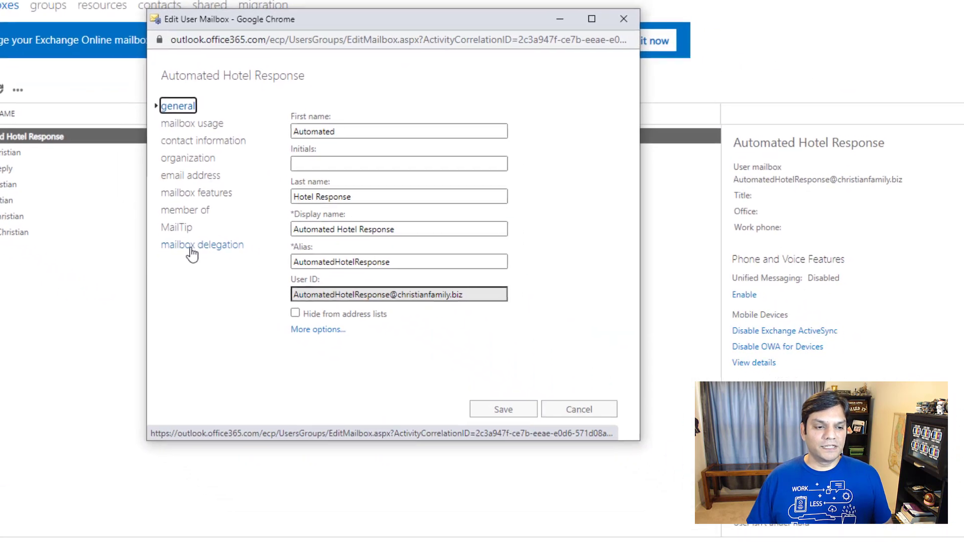
click(492, 435)
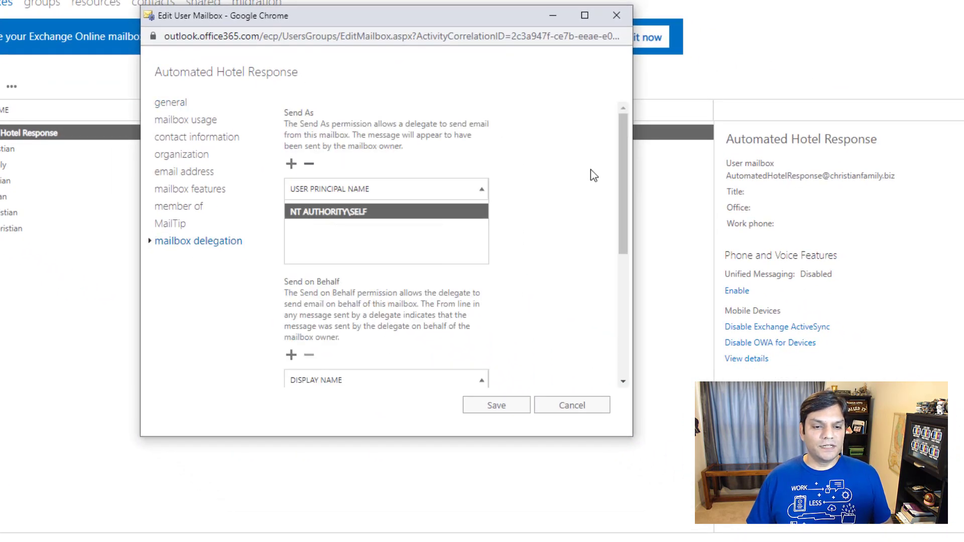
drag(631, 167, 616, 238)
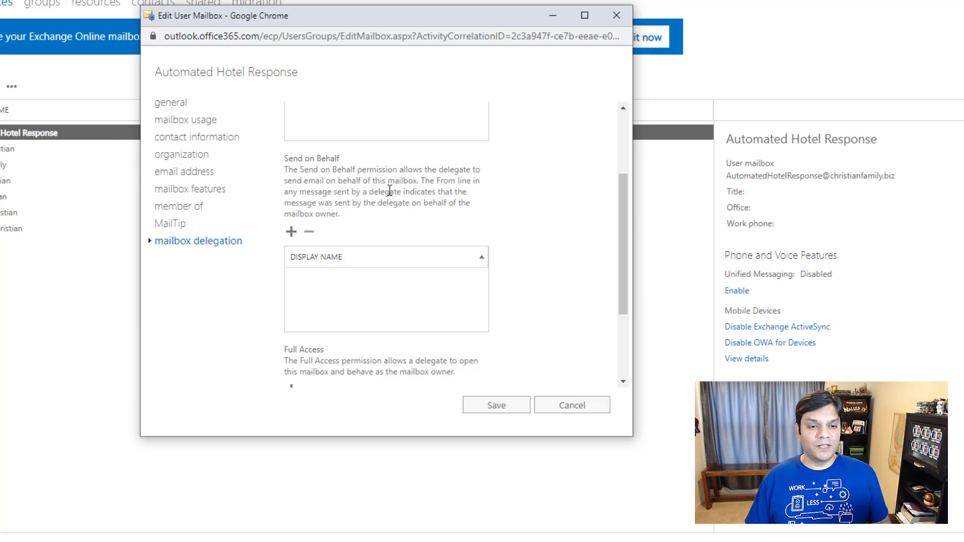
click(291, 233)
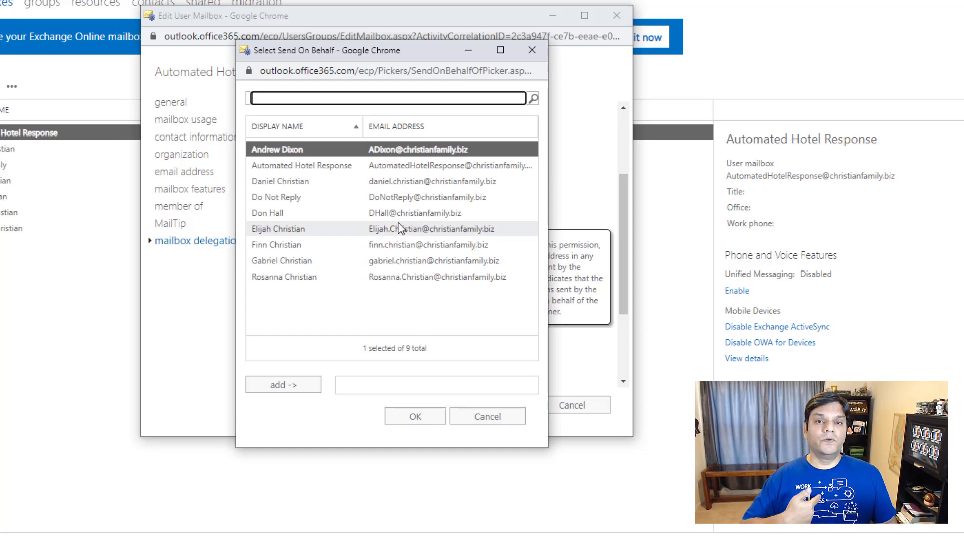
click(303, 184)
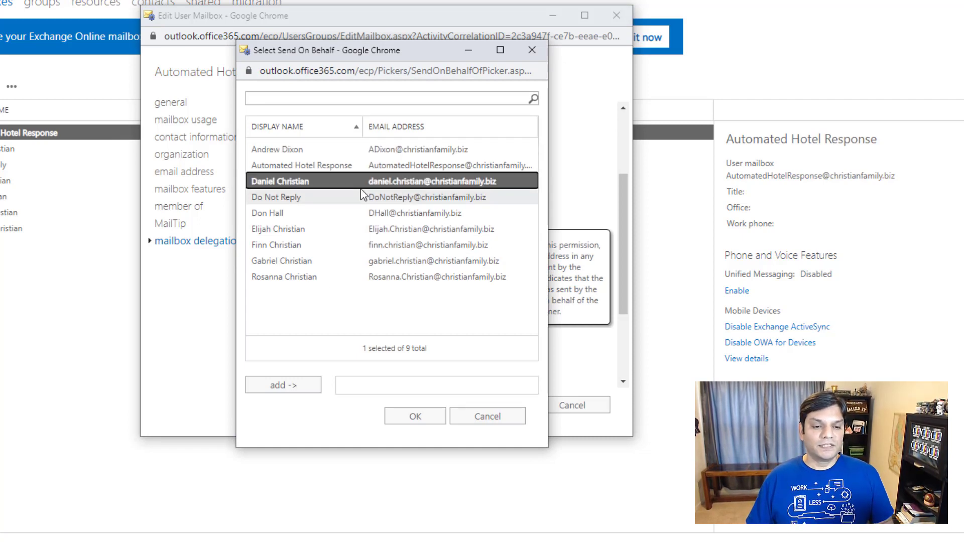
click(293, 386)
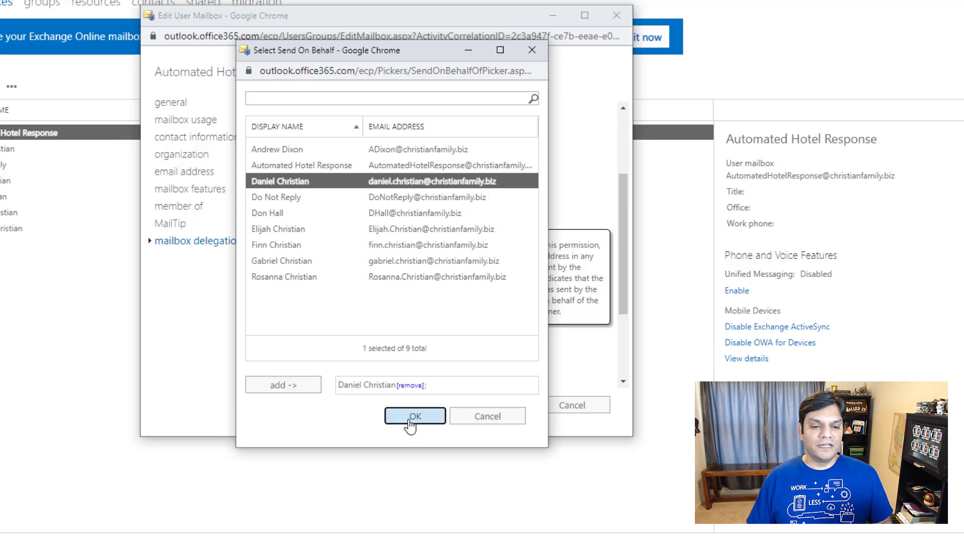
click(415, 415)
click(503, 413)
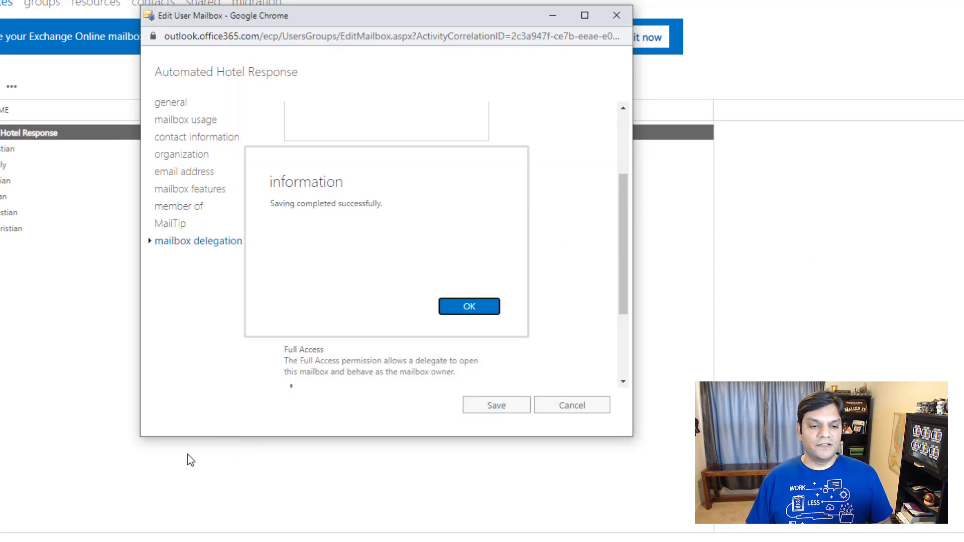
click(481, 307)
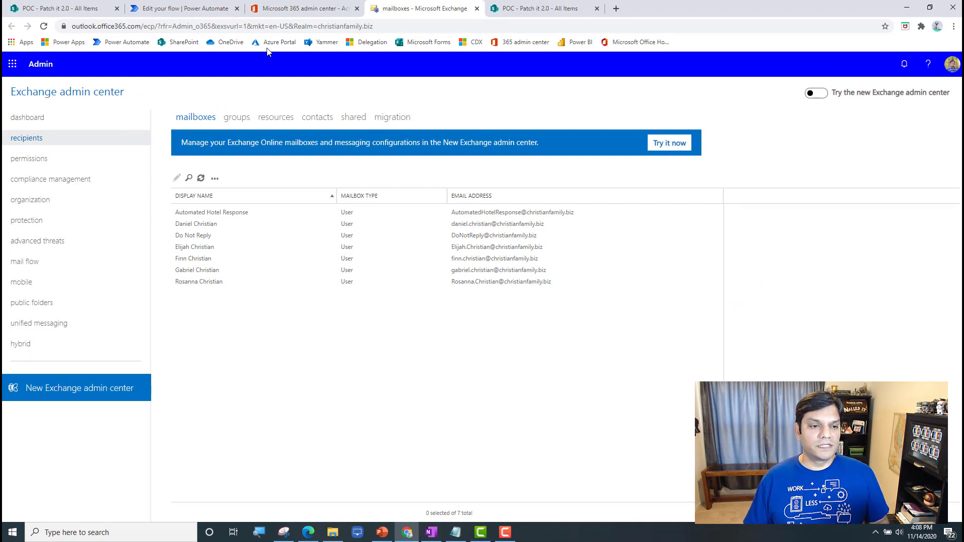
Switch to Power Automate, open the "Send an email using Outlook mail" flow for editing, and review its item-created trigger.
click(209, 7)
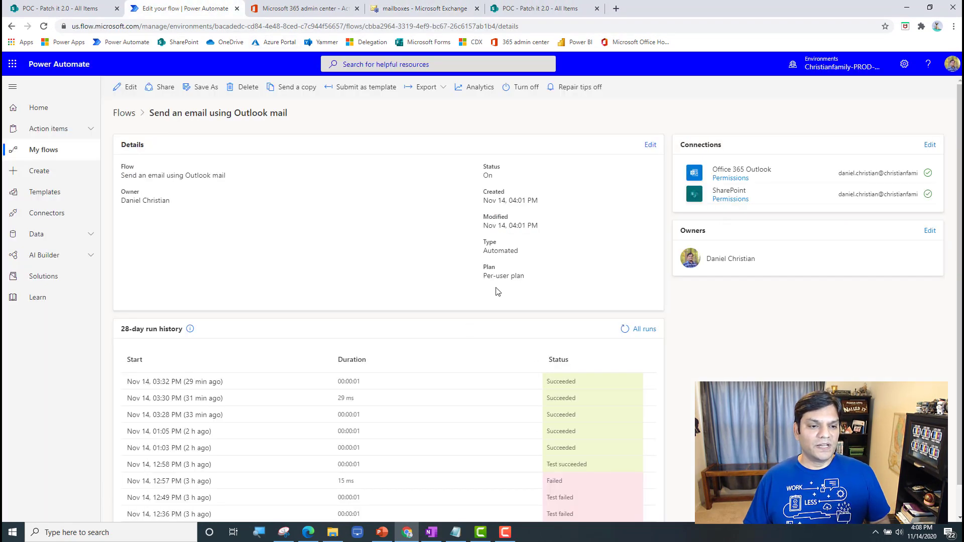
click(121, 117)
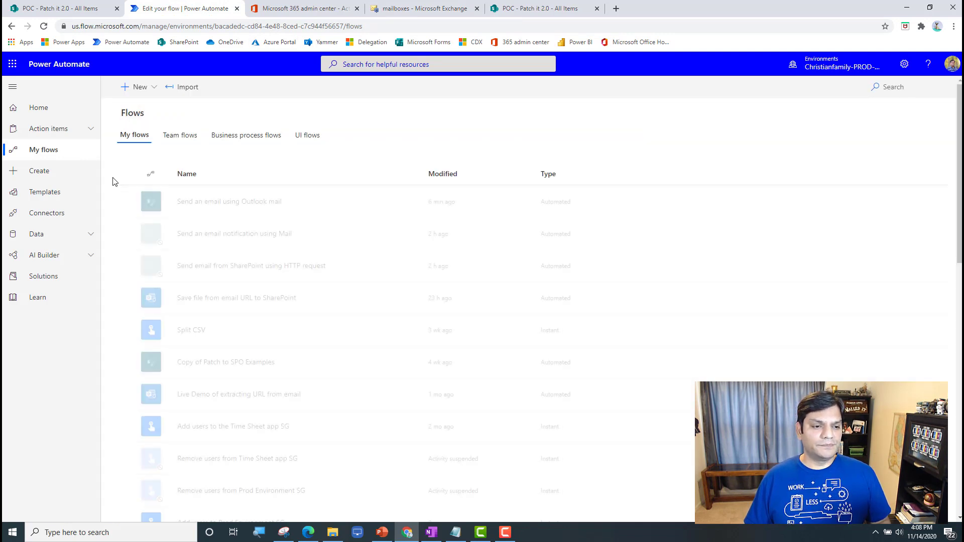
click(372, 202)
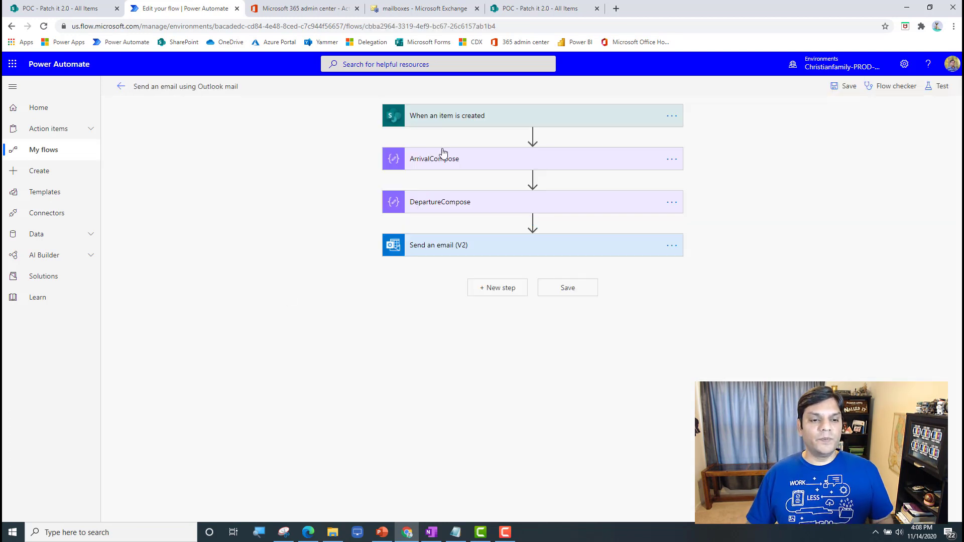
click(419, 123)
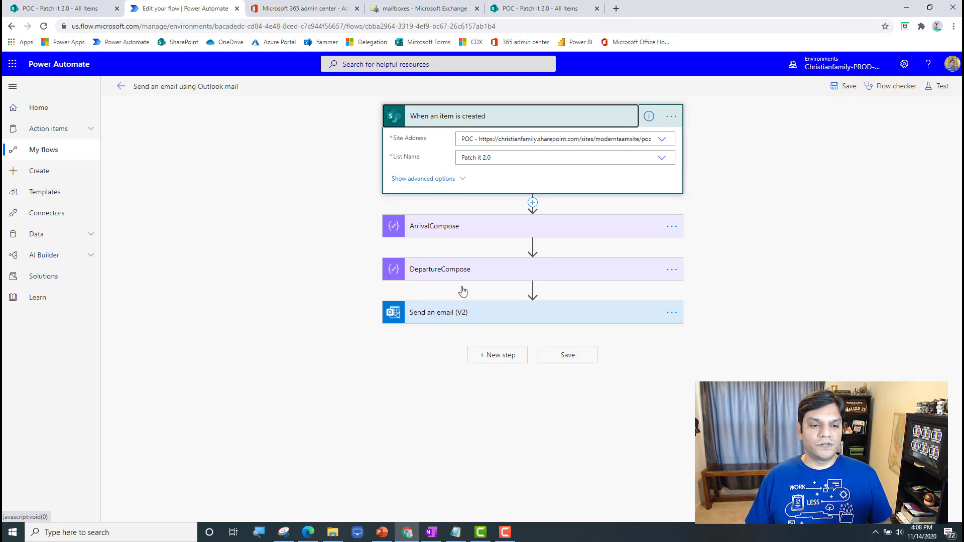
Set From (Send as) in the advanced options of Send an email (V2) to the Automated Hotel Response account.
click(484, 254)
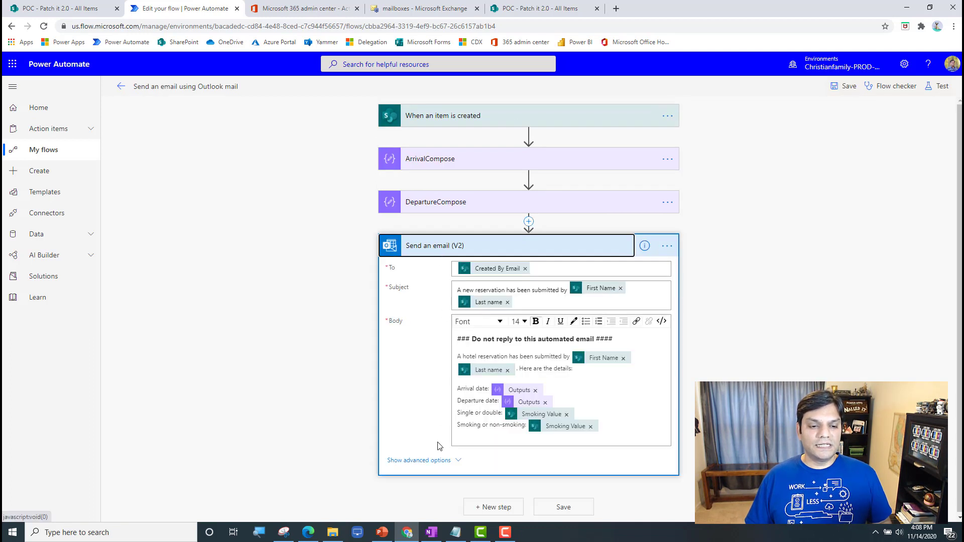
click(436, 460)
scroll(234, 442, down, 5)
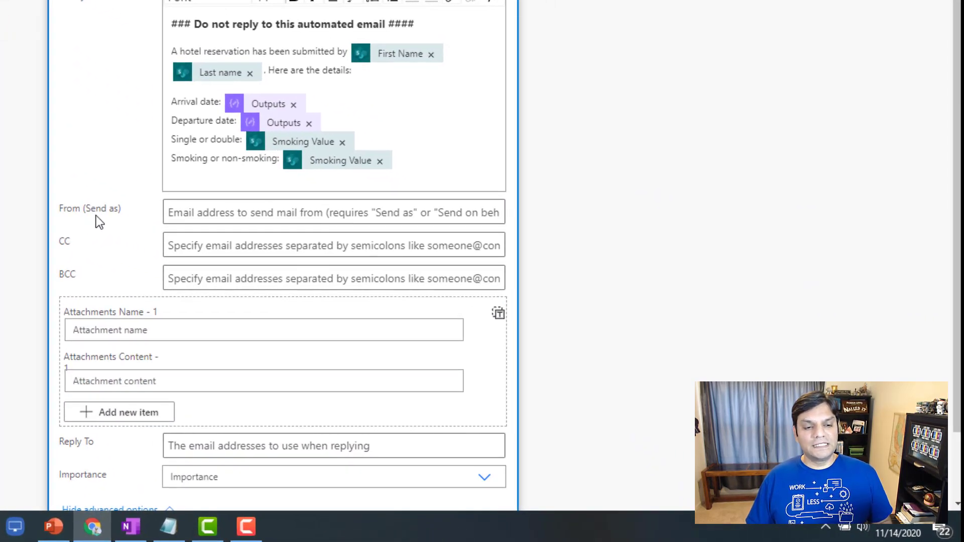
click(182, 216)
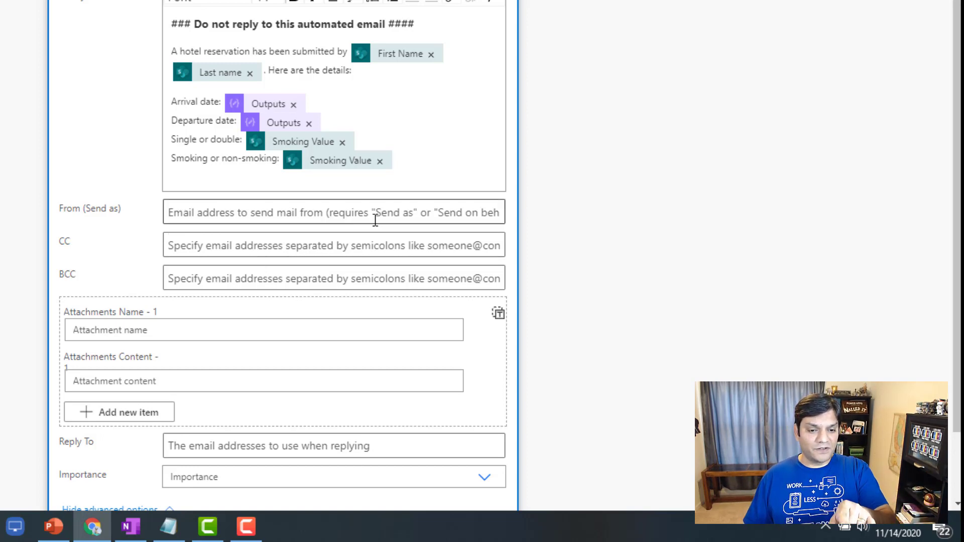
click(452, 214)
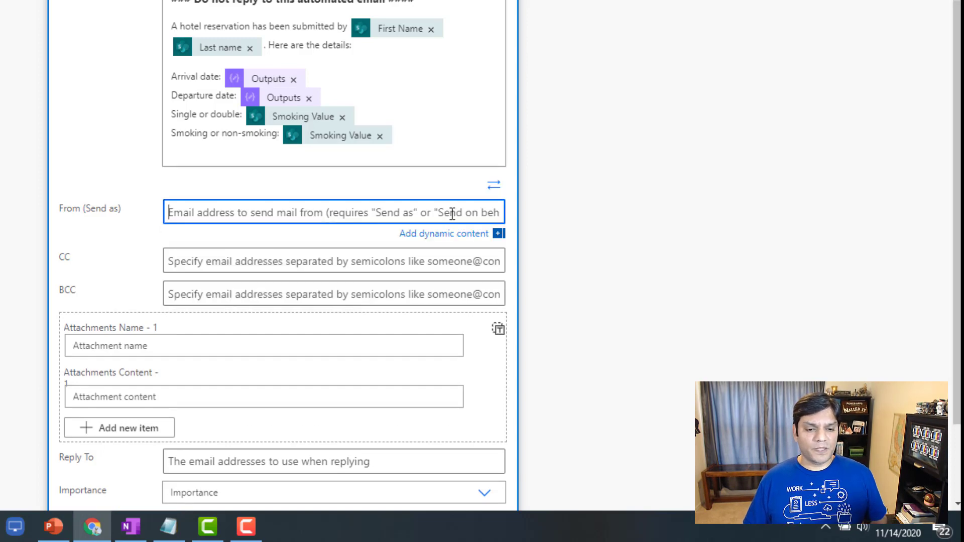
key(ctrl+v)
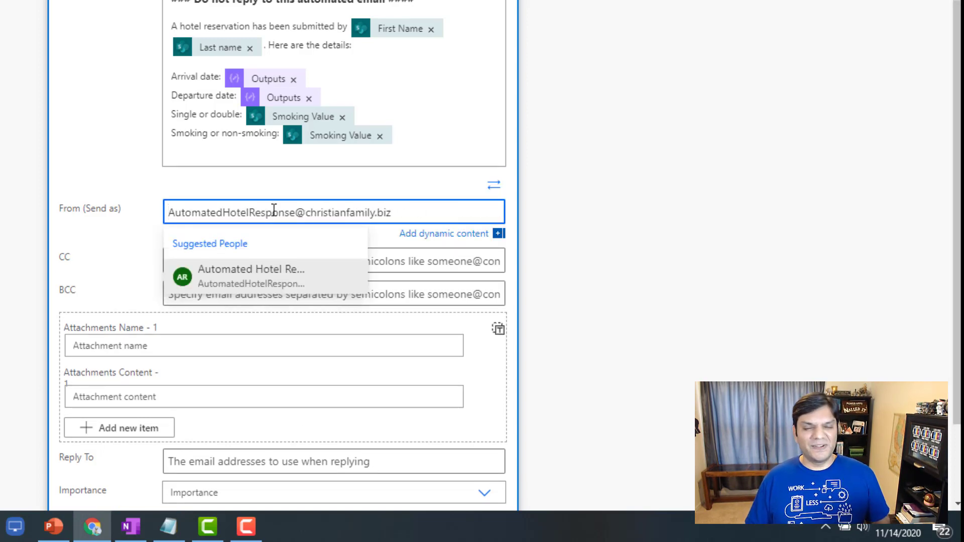
click(234, 282)
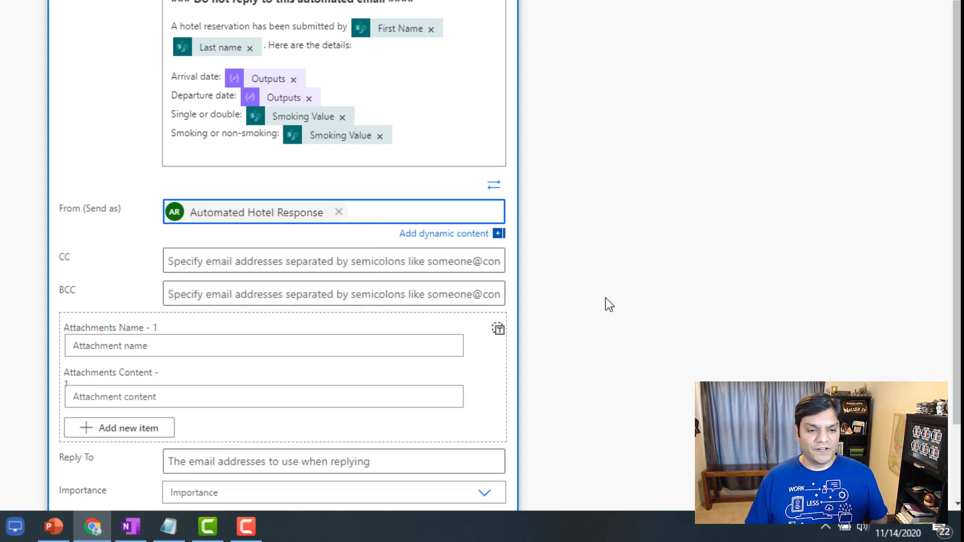
Set the email action's Reply To to the Automated Hotel Response account, save the flow, and leave the editor.
scroll(606, 298, down, 1)
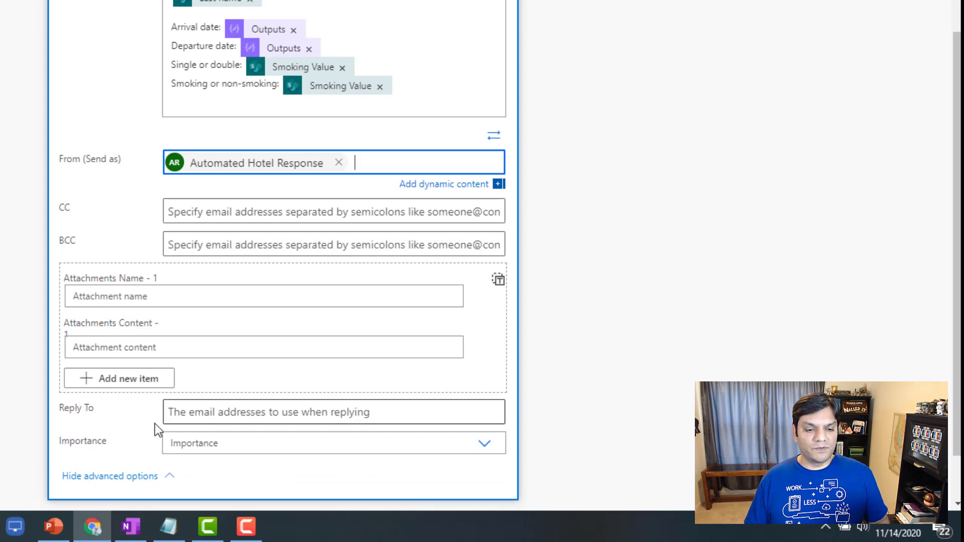
click(170, 415)
key(ctrl+v)
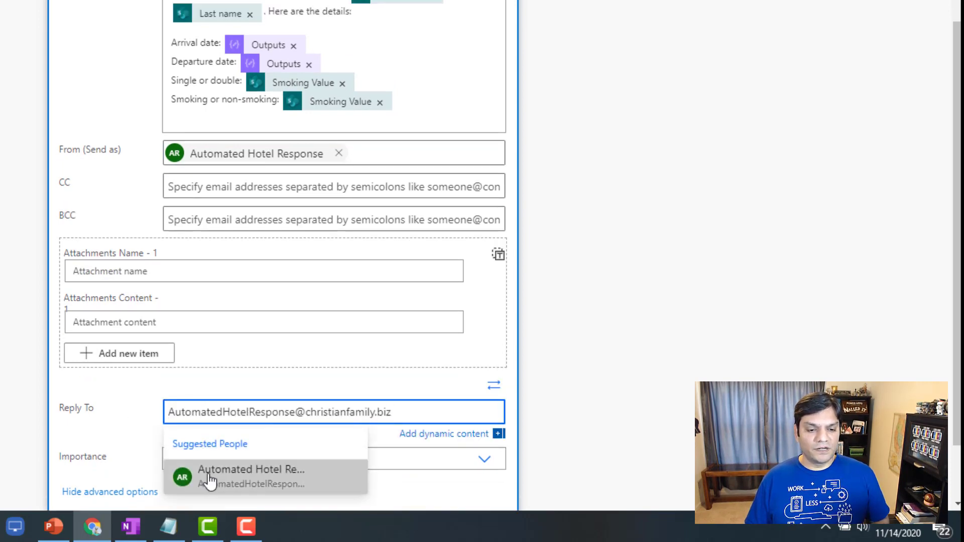
click(210, 483)
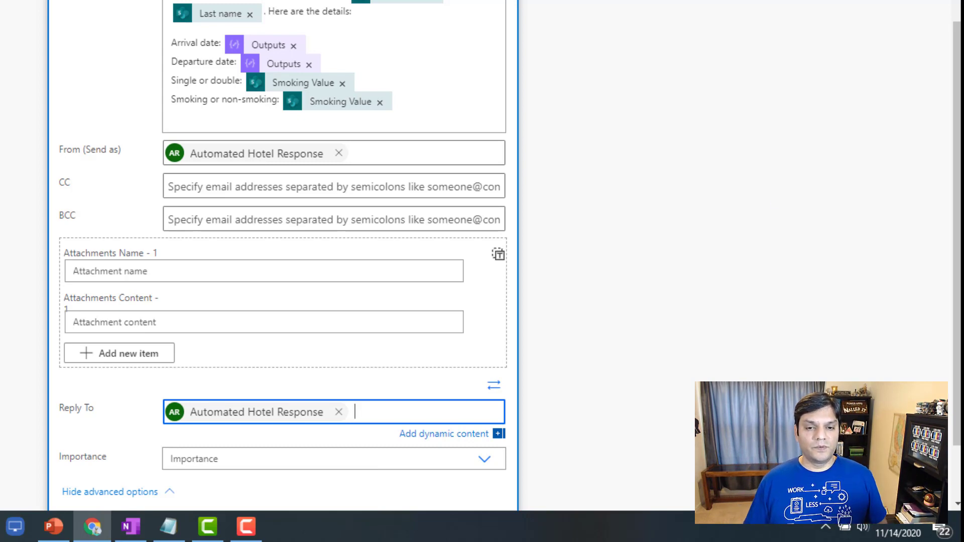
click(793, 2)
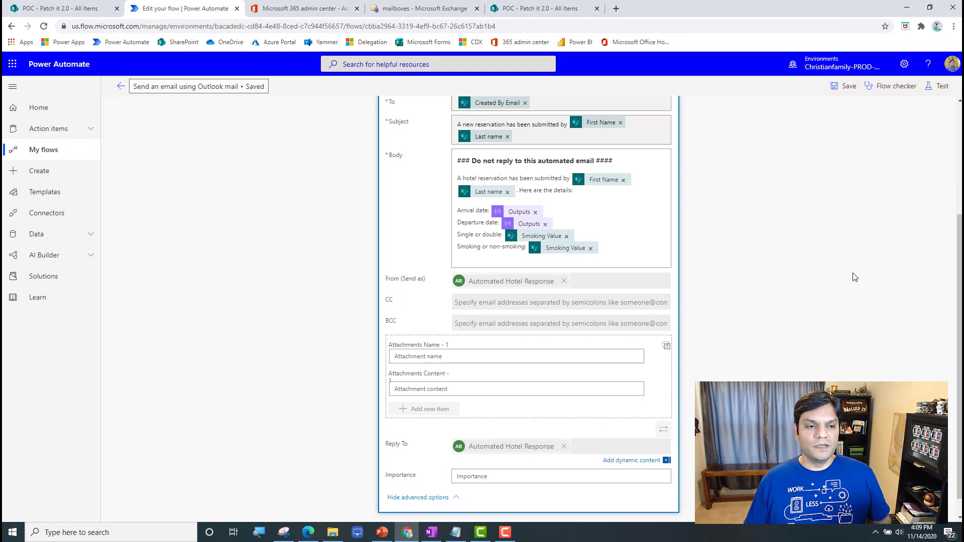
click(121, 86)
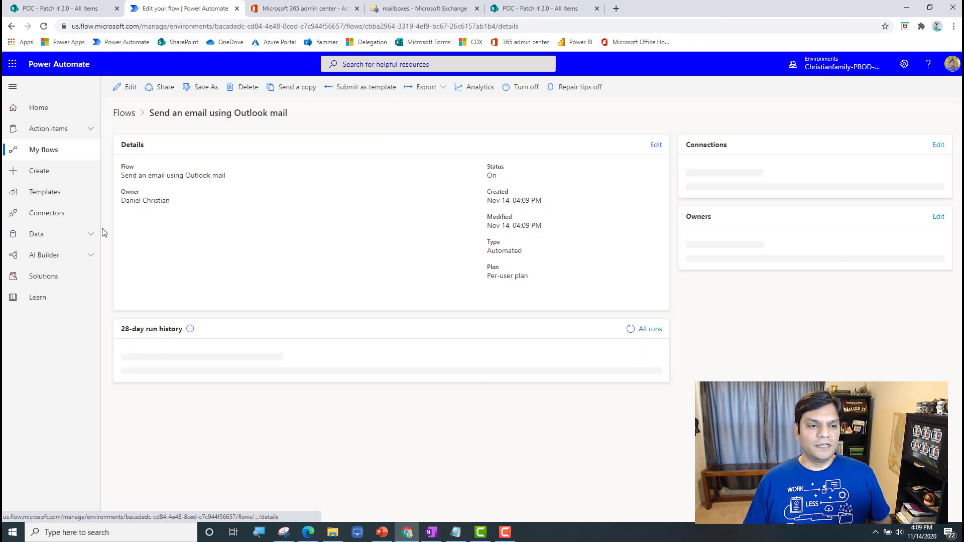
click(131, 114)
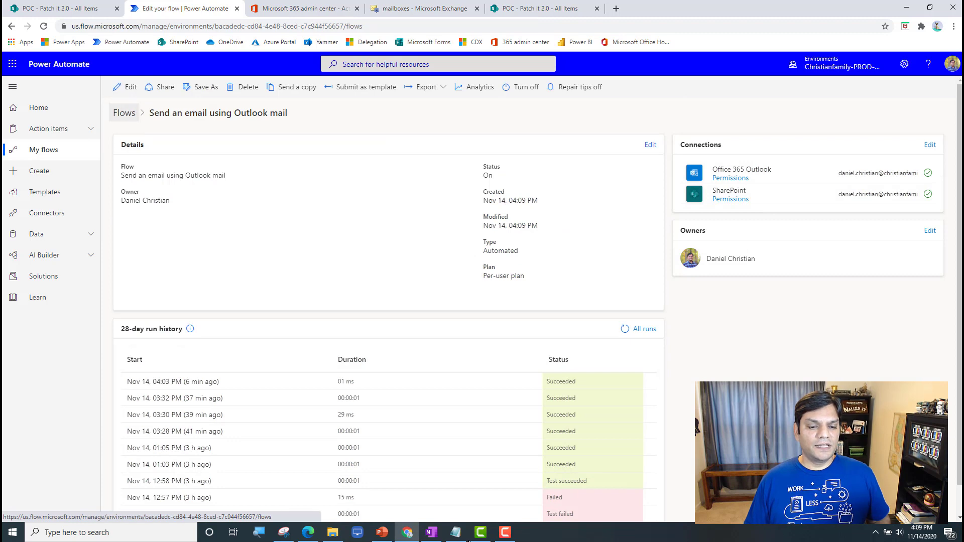
Switch to the test user's Microsoft Edge session and start a new reservation in the Patch it 2.0 SharePoint list.
click(304, 535)
click(216, 143)
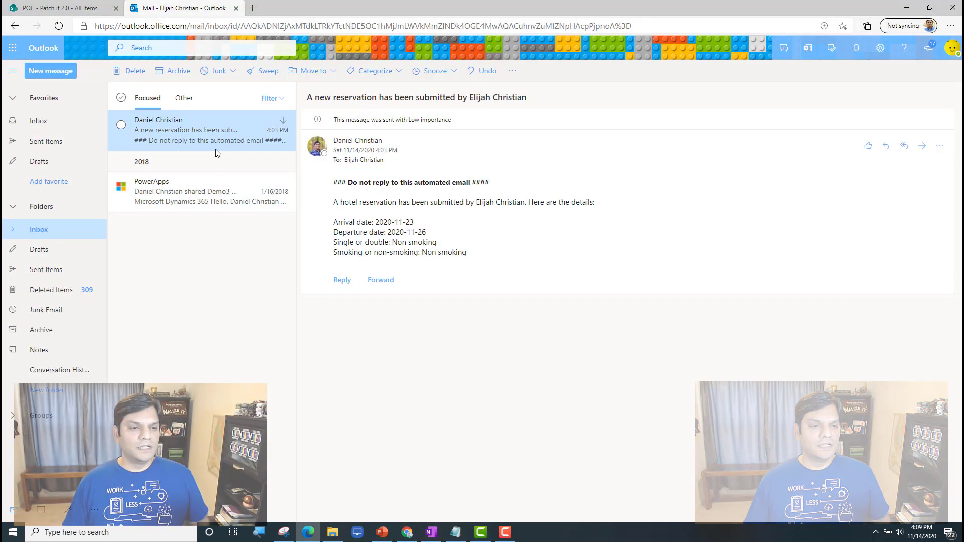
key(ctrl+Tab)
click(142, 126)
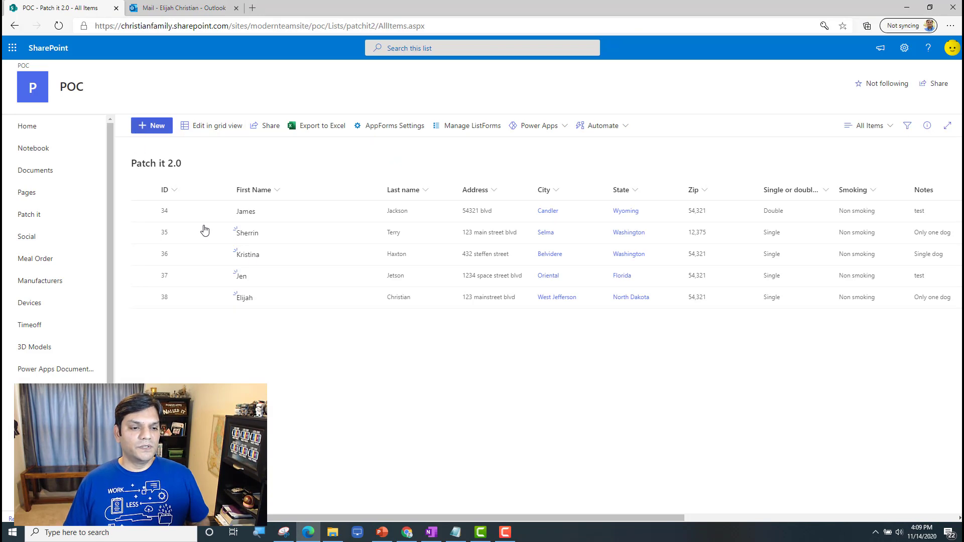
Fill in the guest's first name, last name, and street address in the Hotel Reservation form.
click(444, 150)
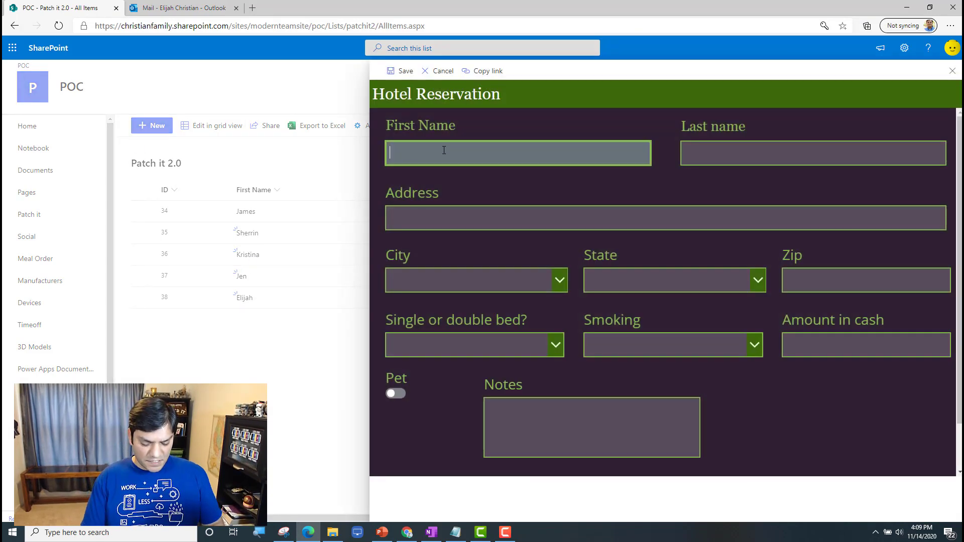
text(Inspector)
key(Tab)
text(G)
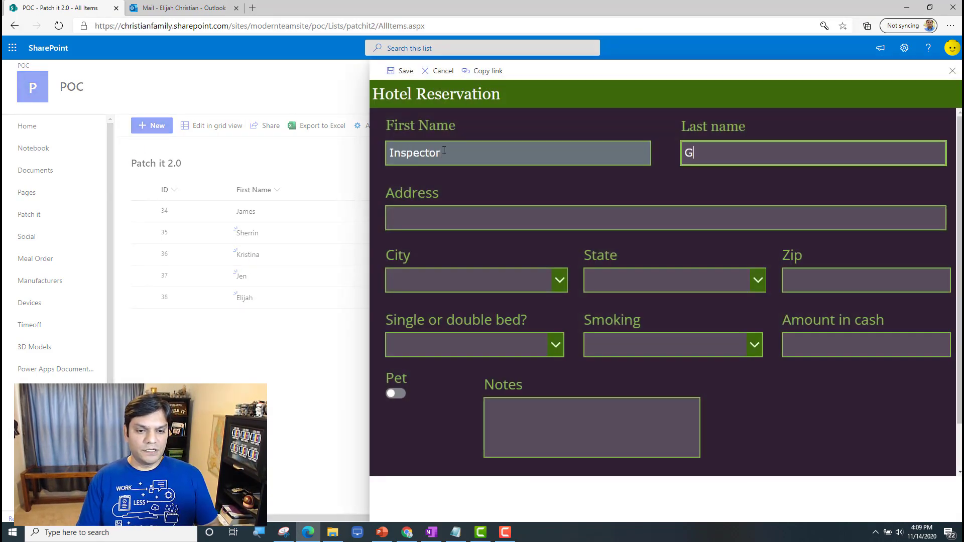
text(adget)
key(Tab)
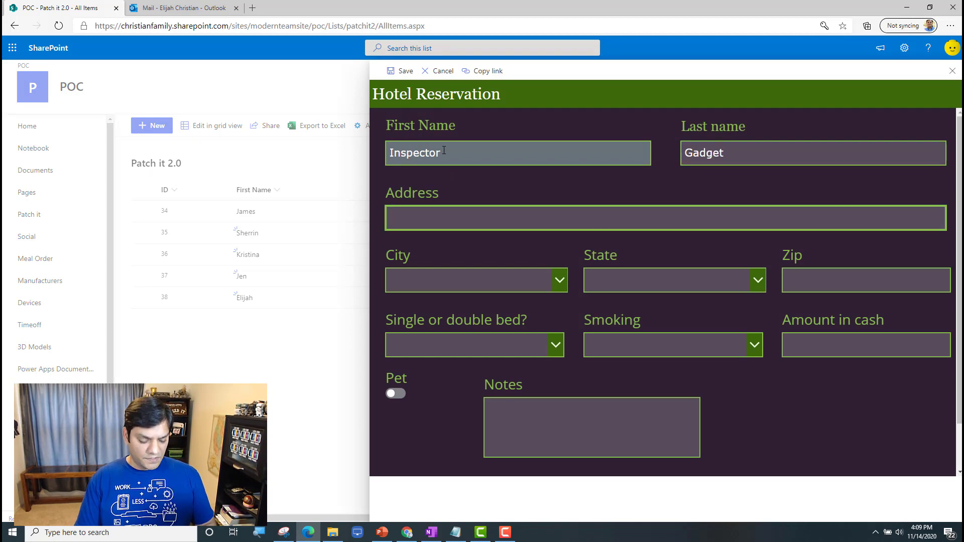
text(543 )
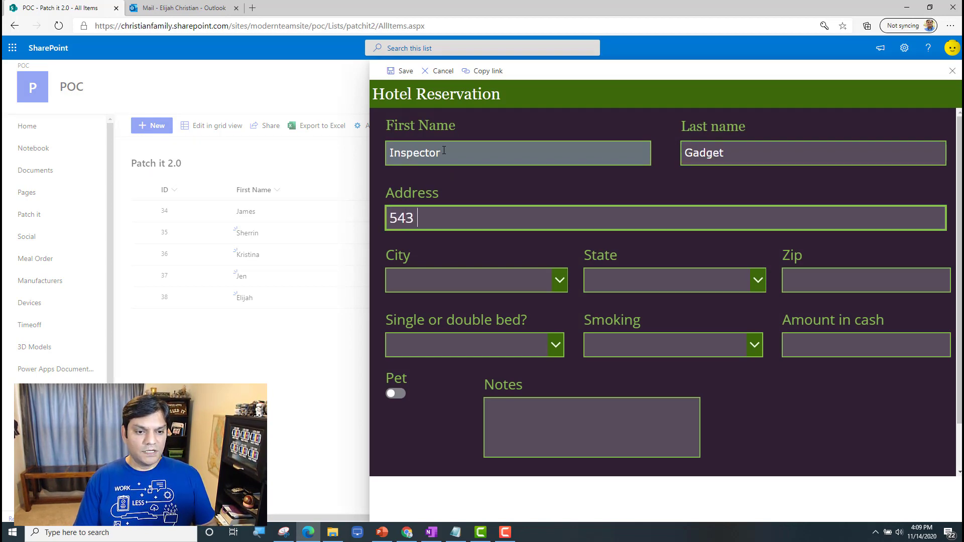
text(hixon)
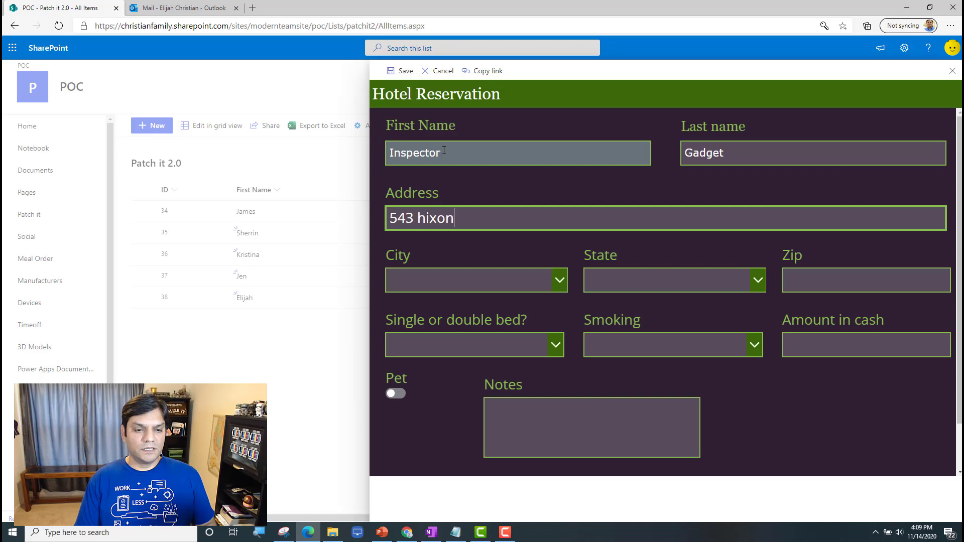
text( buld)
key(BackSpace)
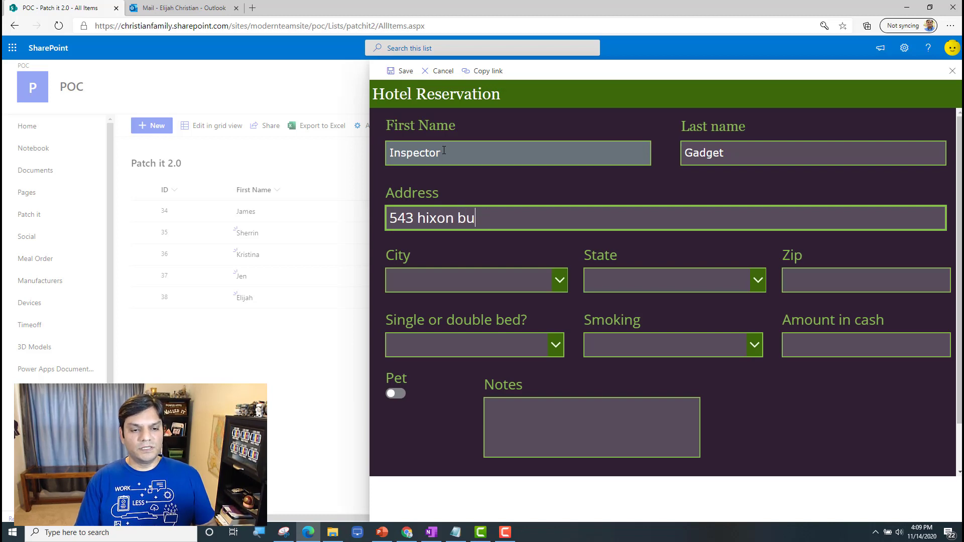
text(ild)
Choose Dallas as the city and Texas as the state, and fill in the guest's zip code.
click(439, 271)
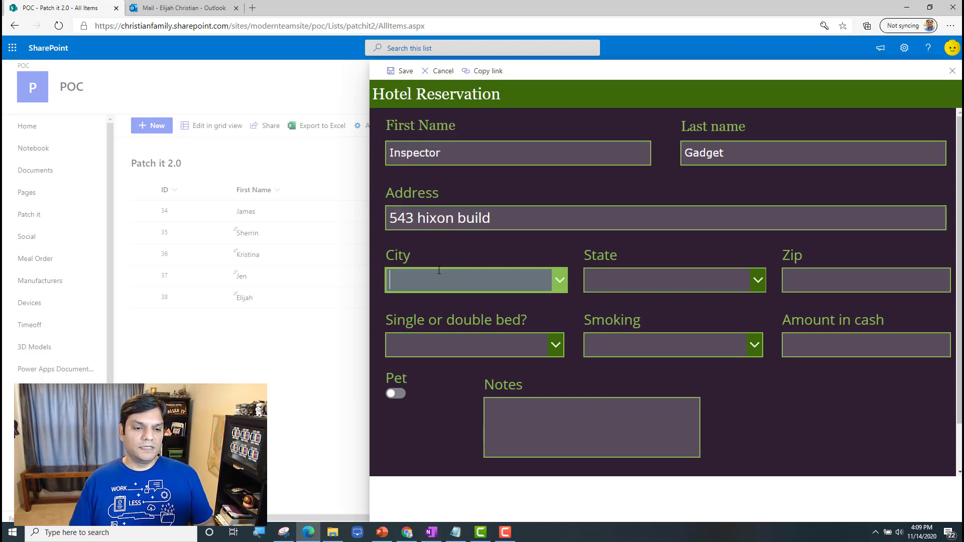
text(dallas)
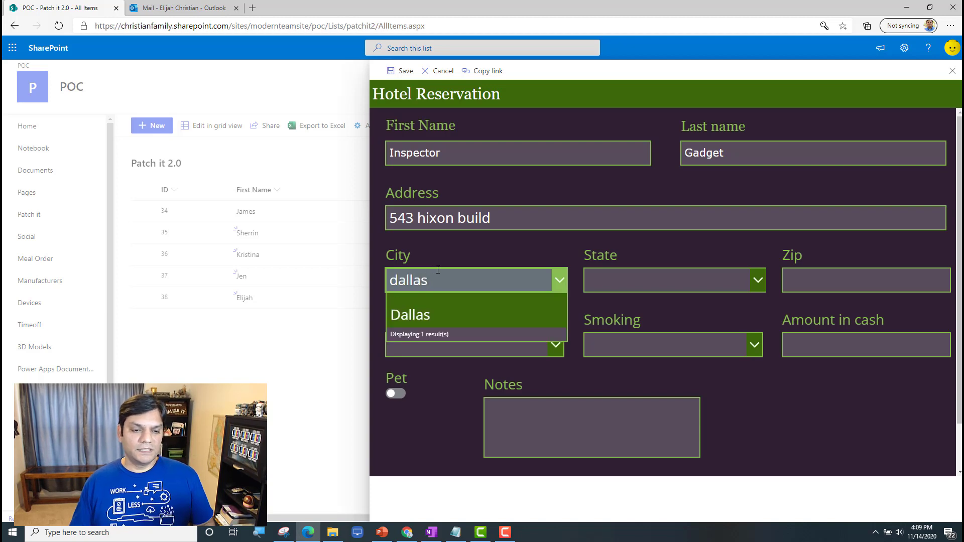
click(438, 316)
click(605, 282)
text(tex)
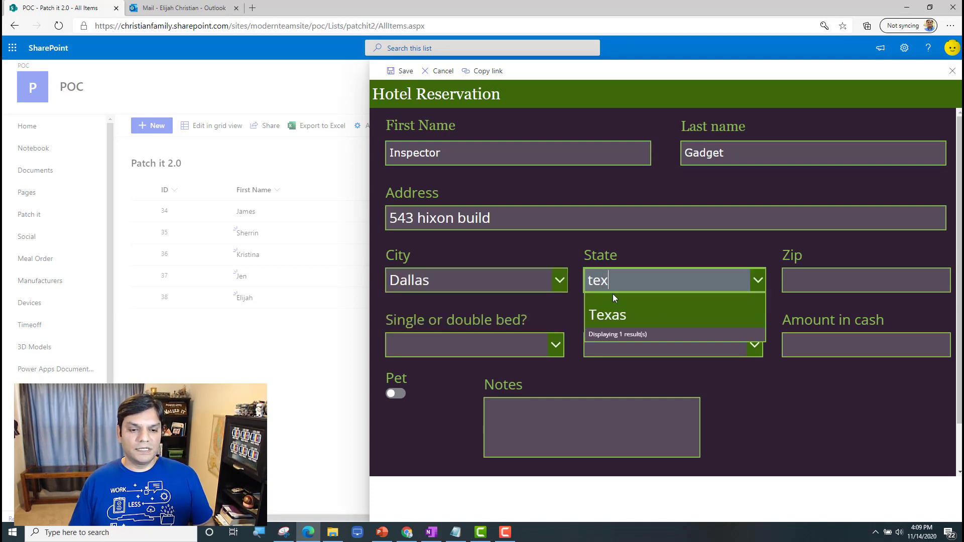
click(617, 314)
click(867, 286)
text(123)
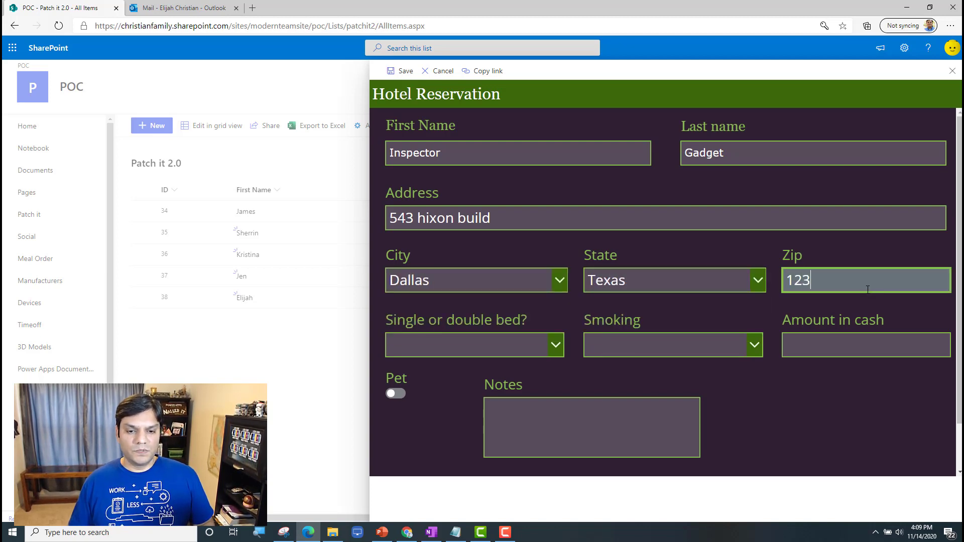
text(45)
click(739, 314)
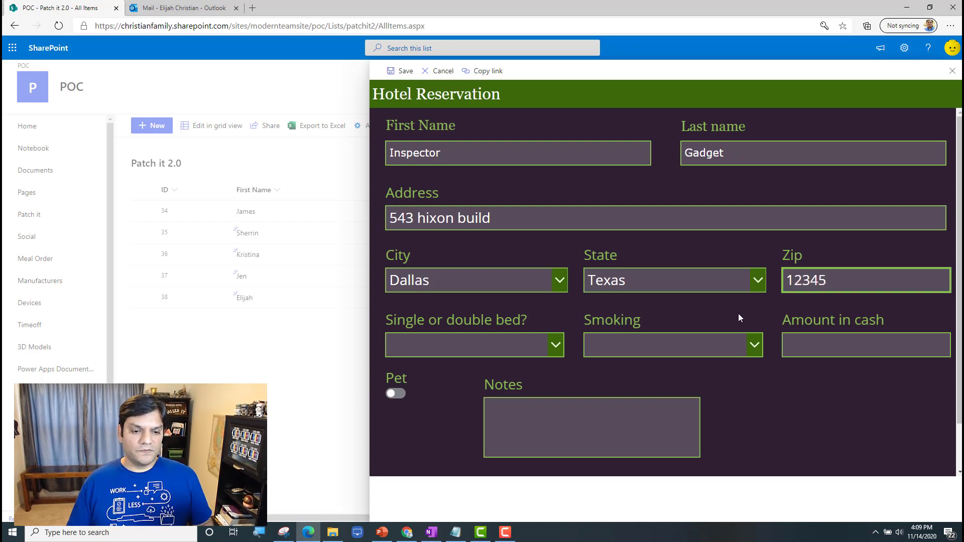
Choose a Double bed and Non smoking for the reservation, and enter 0 as the amount in cash.
click(560, 349)
click(448, 405)
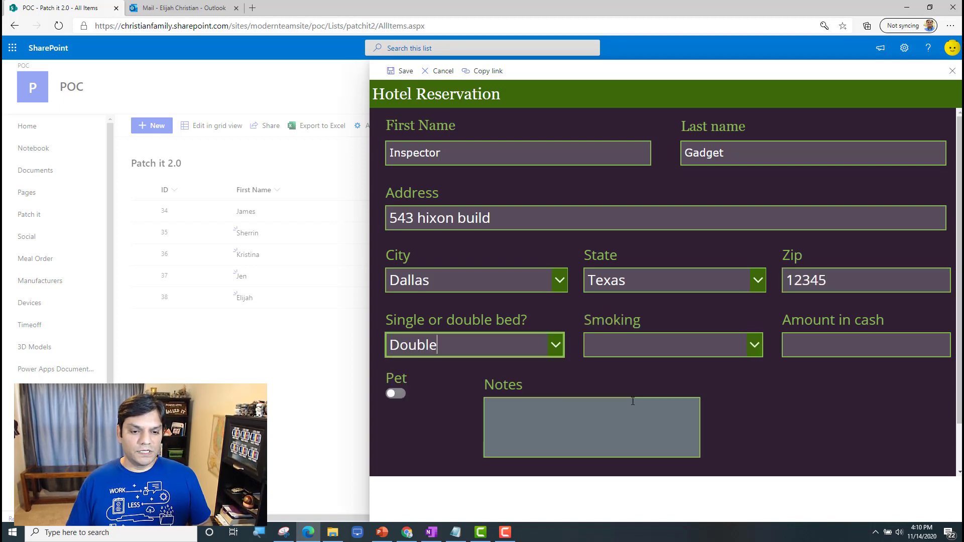
click(758, 353)
click(698, 378)
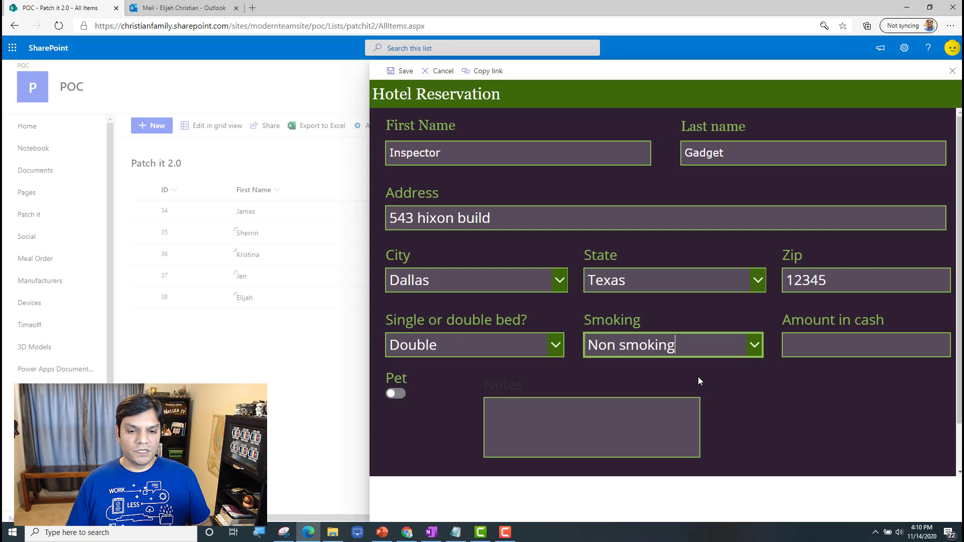
click(877, 352)
text(0)
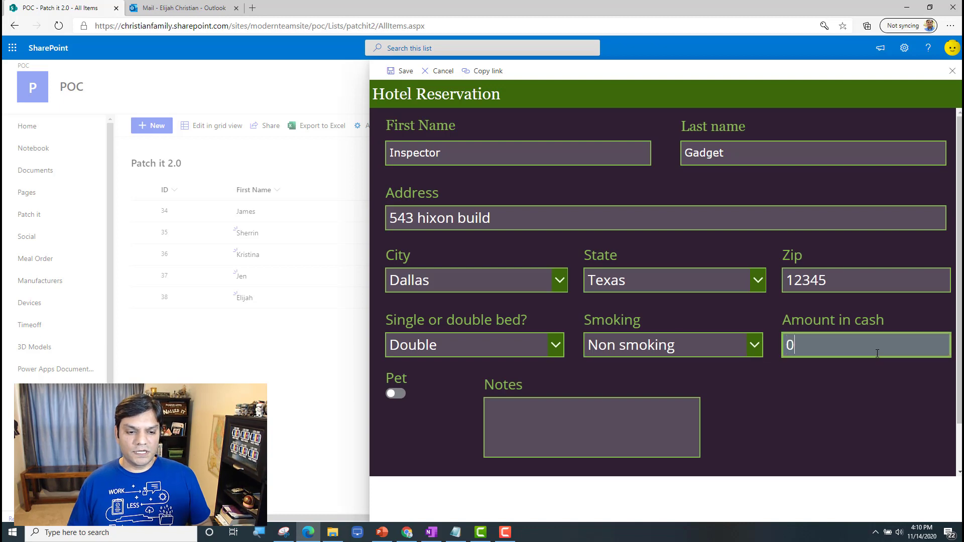
Turn on Pet with Guinea Pig as the pet kind, and enter the note "Need more power outlets".
click(396, 395)
click(691, 402)
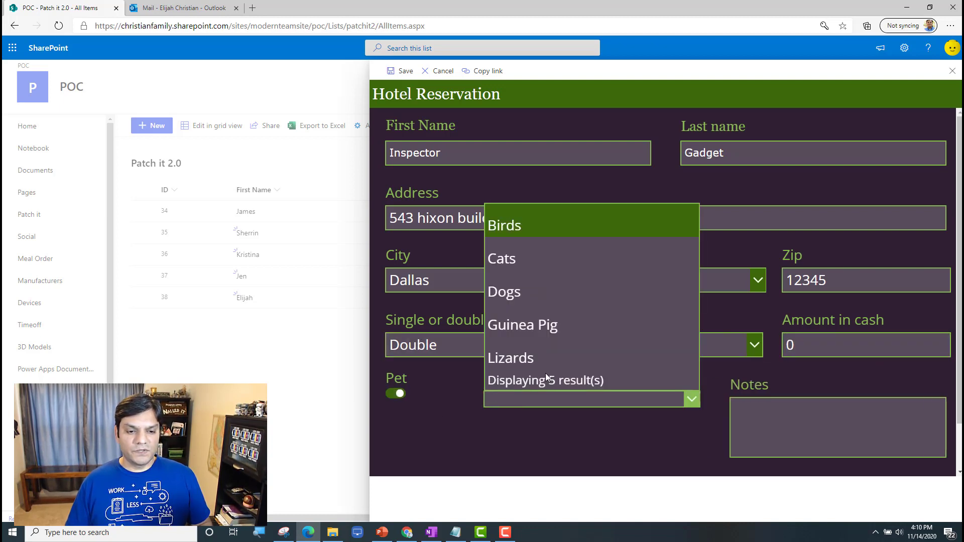
click(545, 330)
click(862, 434)
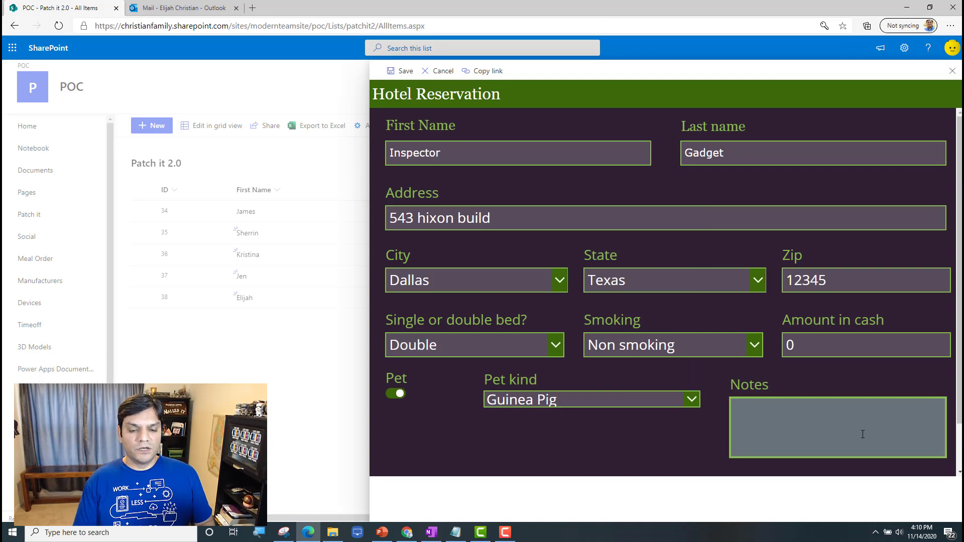
text(Need )
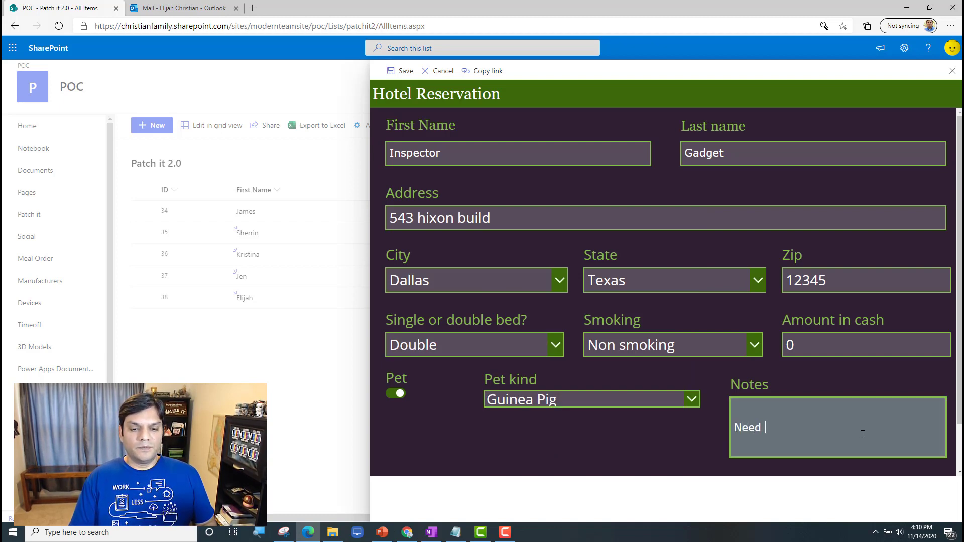
text(more power outl)
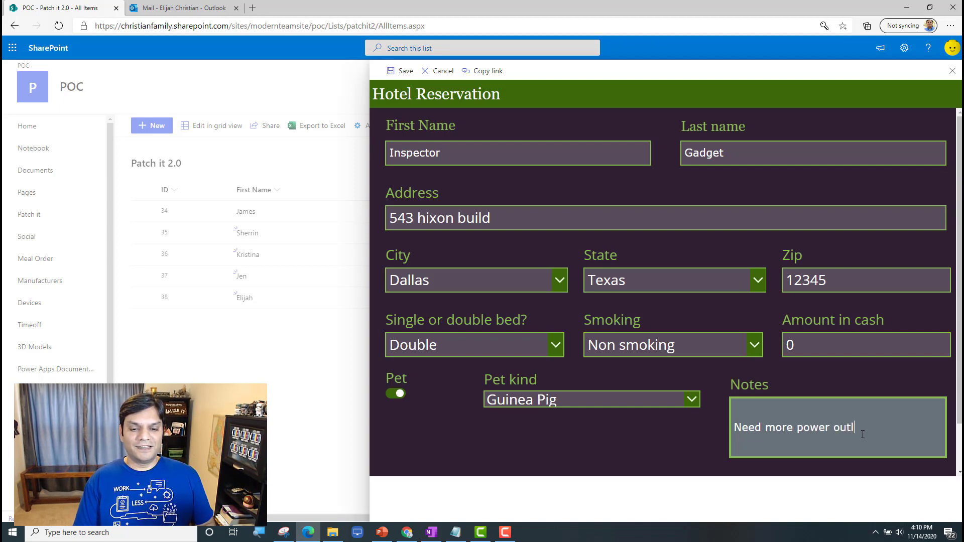
text(ets)
Set the arrival date to 11/23/2020 and the departure date to 11/26/2020, and save the reservation.
scroll(573, 465, down, 1)
click(542, 456)
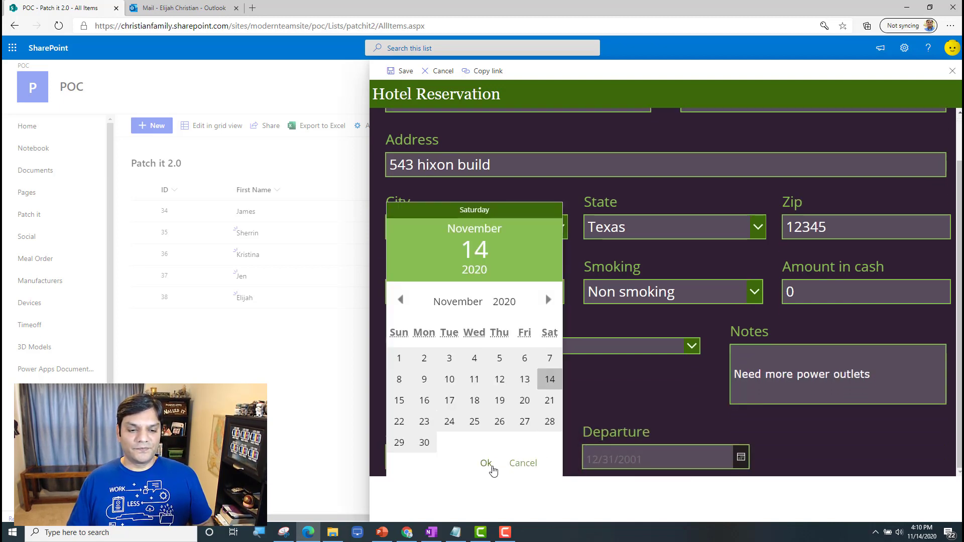
click(424, 422)
click(486, 464)
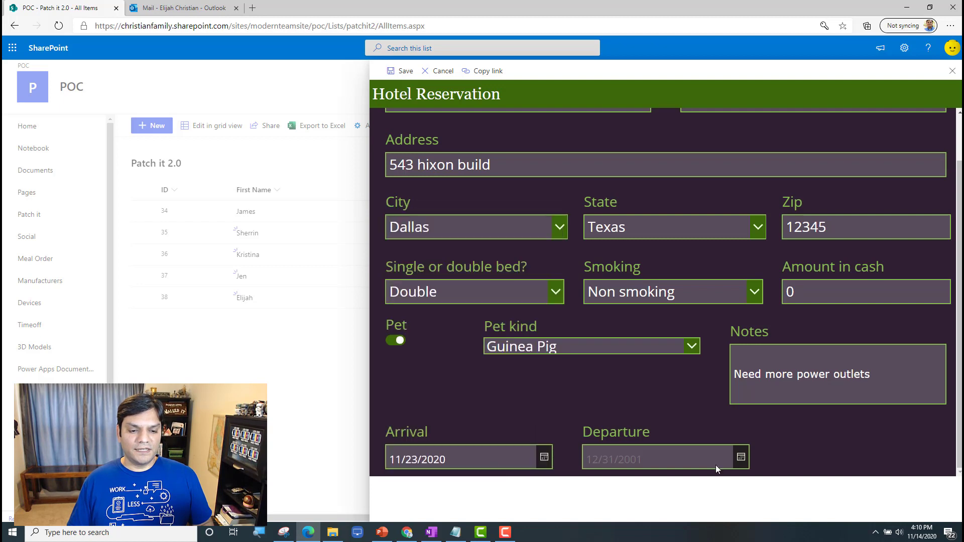
click(742, 458)
click(695, 421)
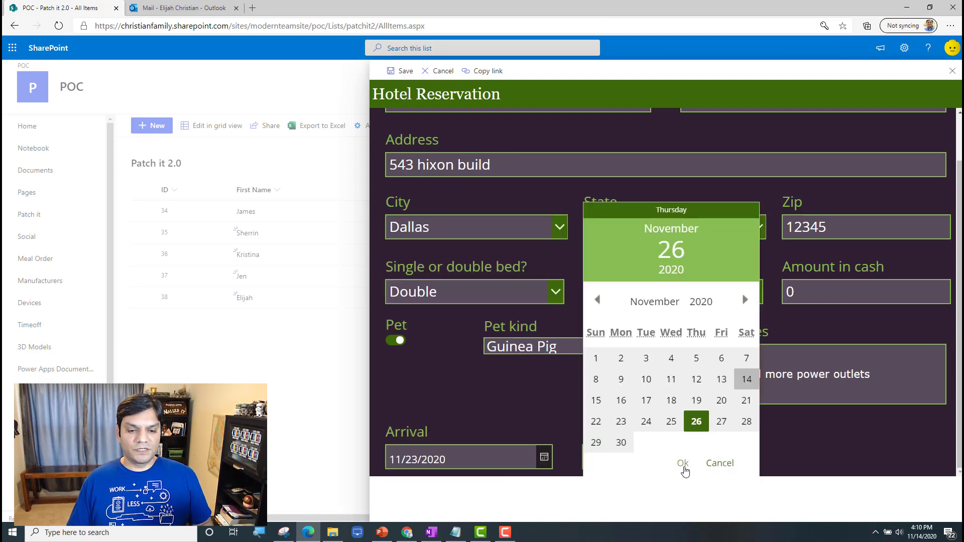
click(684, 466)
click(401, 71)
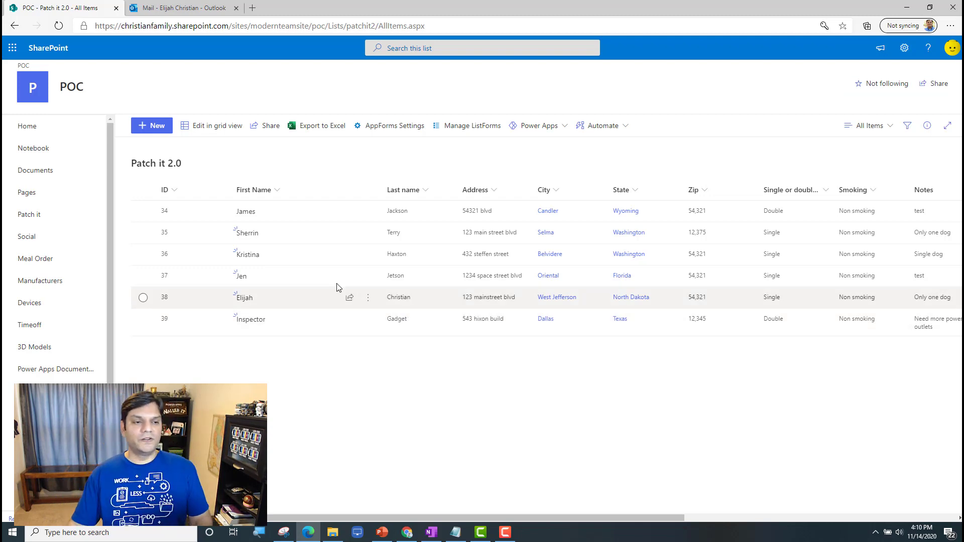
Switch to the test user's Outlook inbox and compare the sender of the new Automated Hotel Response email with the earlier reservation email.
click(181, 7)
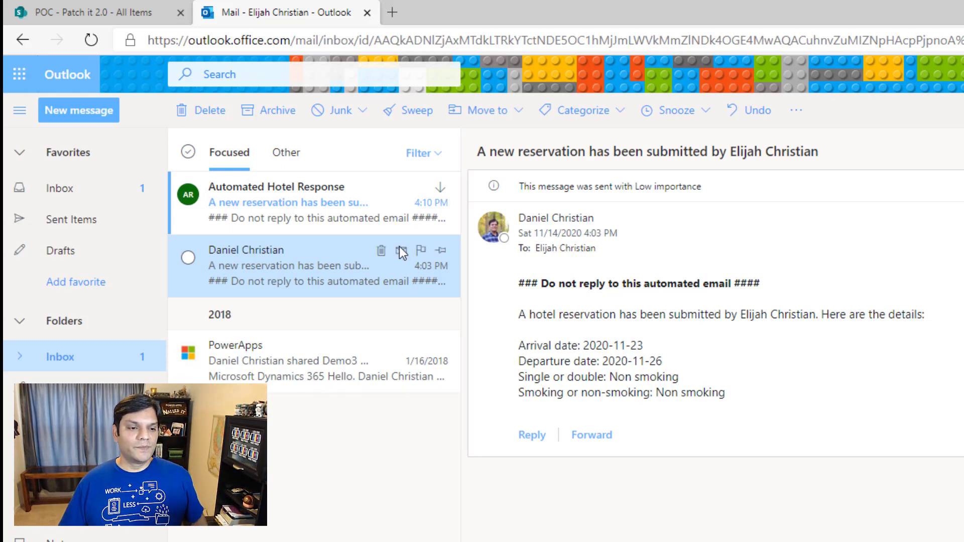
click(359, 185)
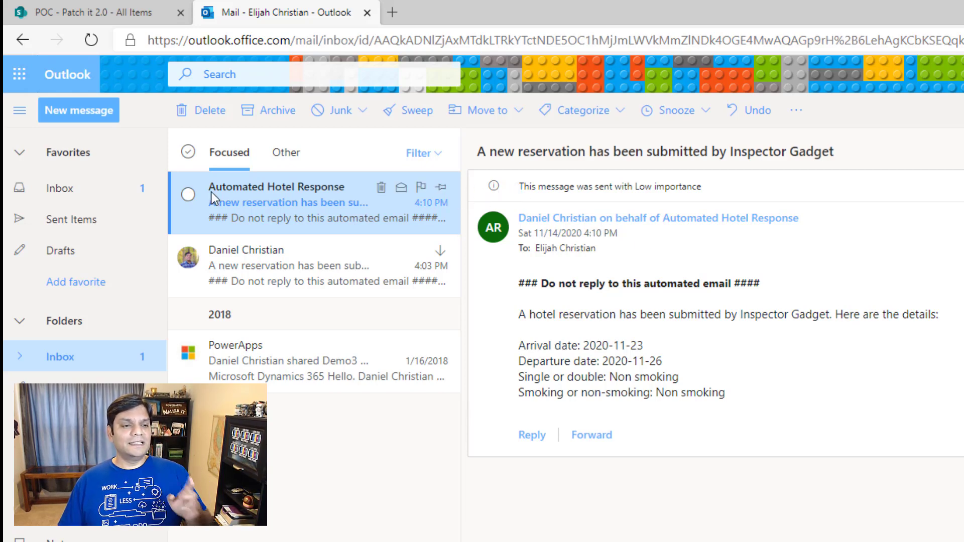
mouse_move(211, 191)
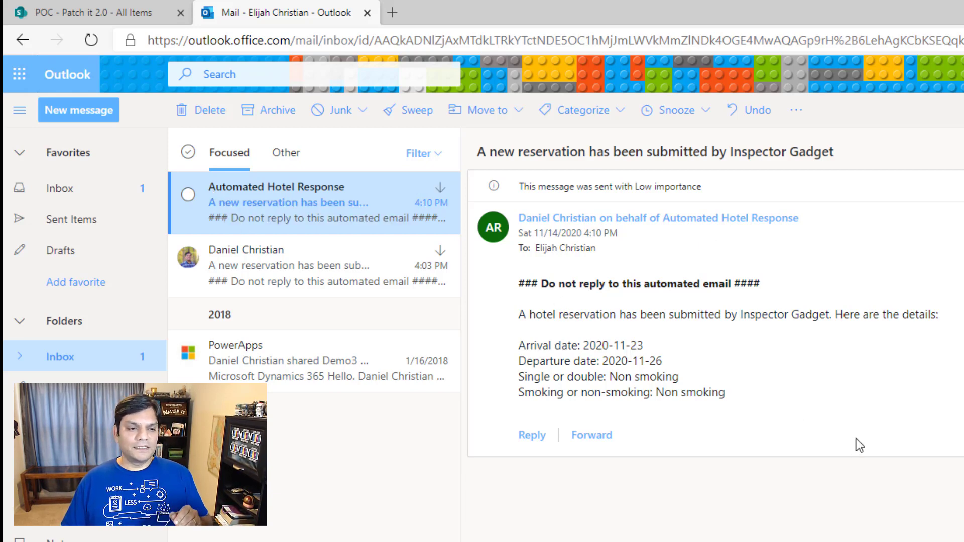
click(328, 264)
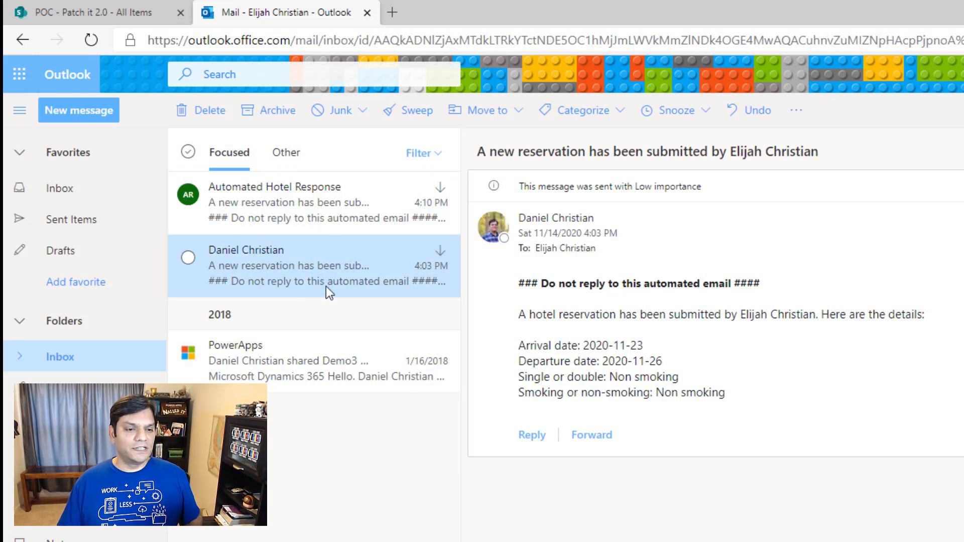
click(330, 229)
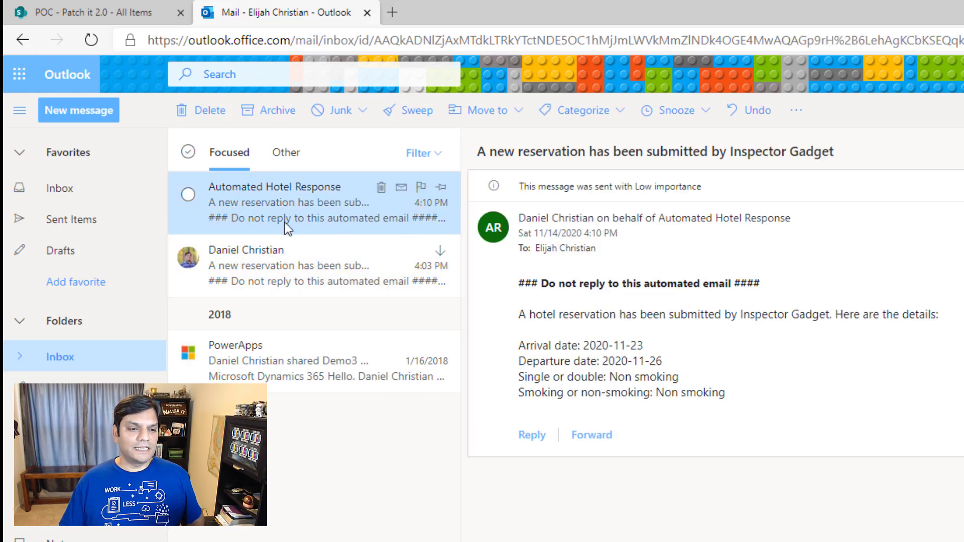
click(289, 276)
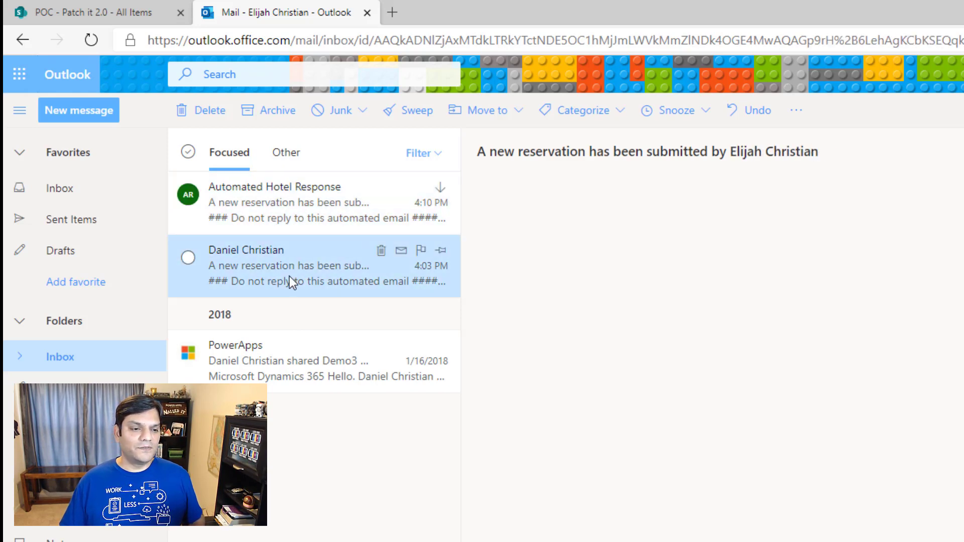
click(284, 198)
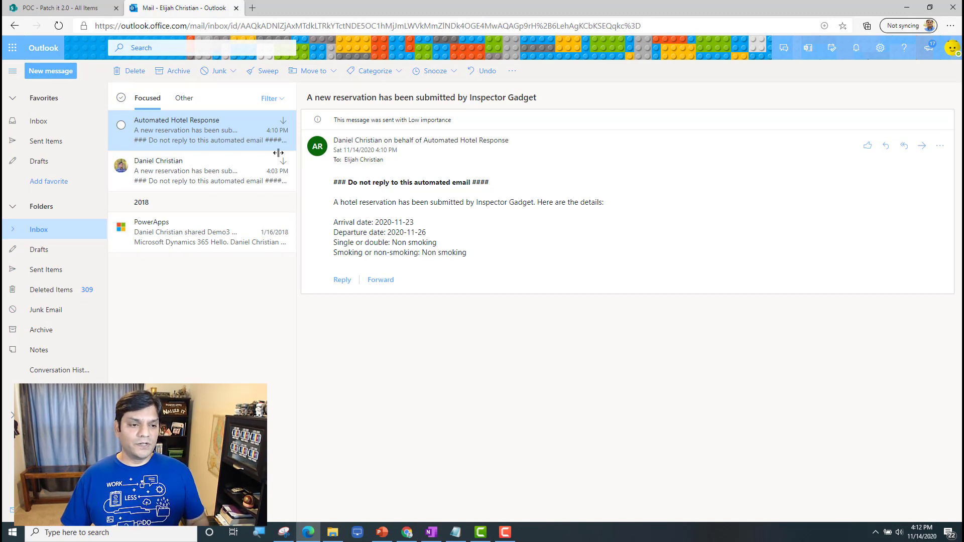
Switch to Power Automate in Chrome and turn off the Send an email using Outlook mail flow.
click(406, 530)
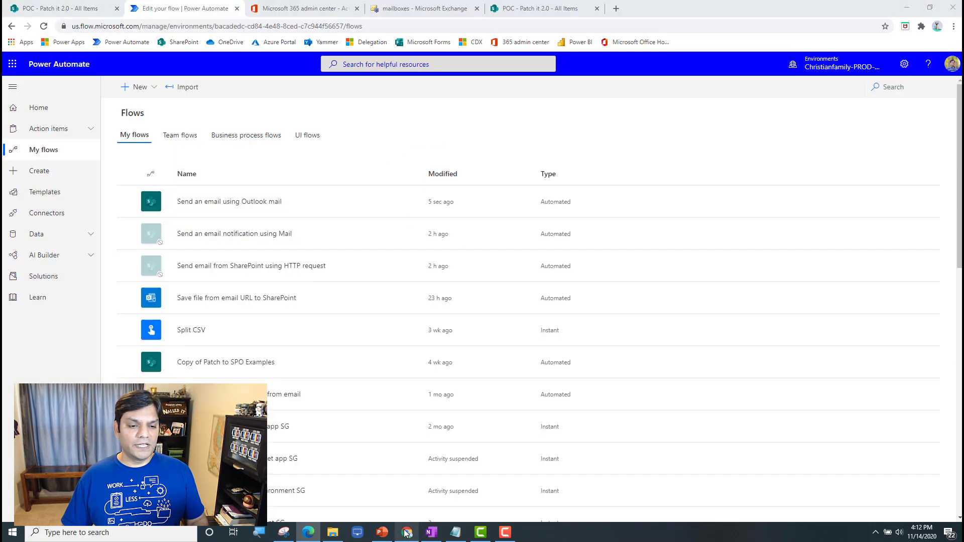
click(126, 204)
click(204, 203)
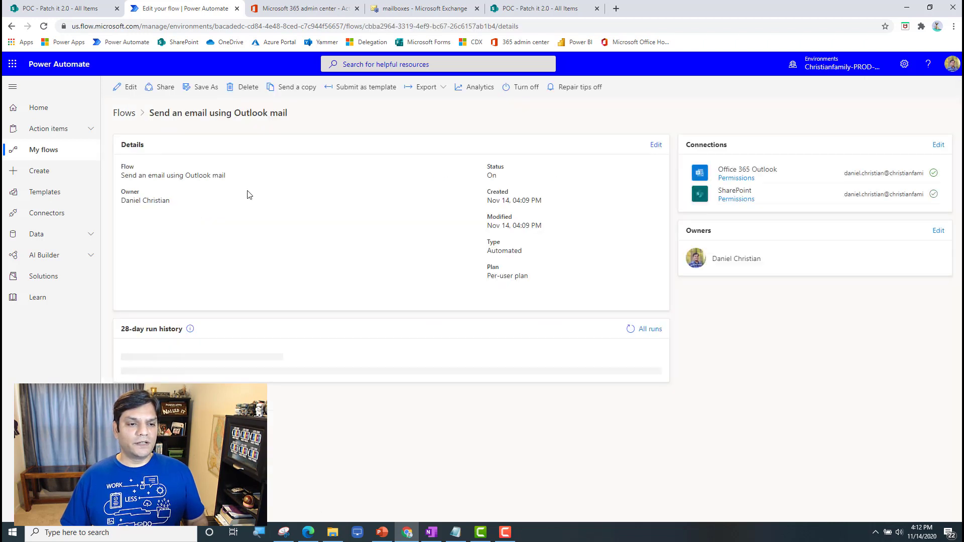
click(505, 89)
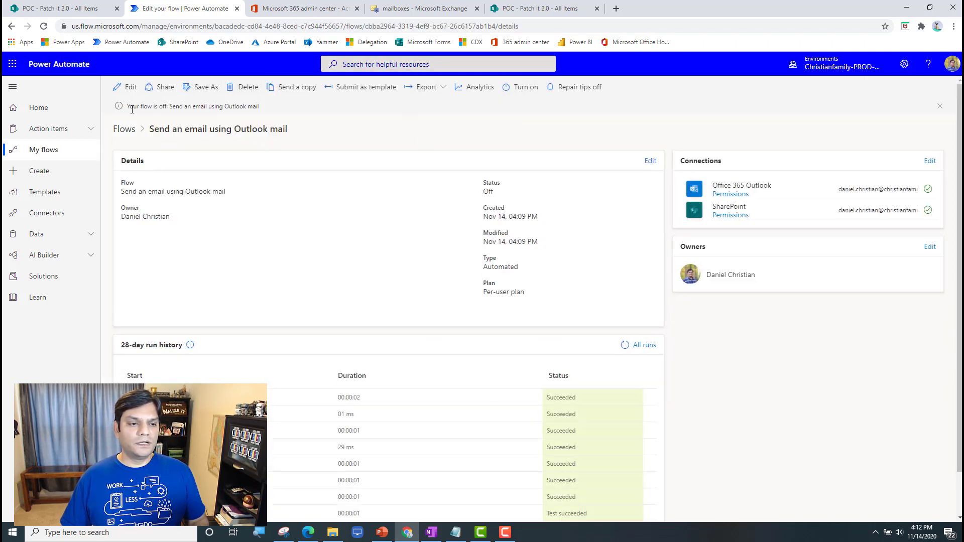
Return to the list of flows and turn on the Send an email notification using Mail flow.
click(124, 130)
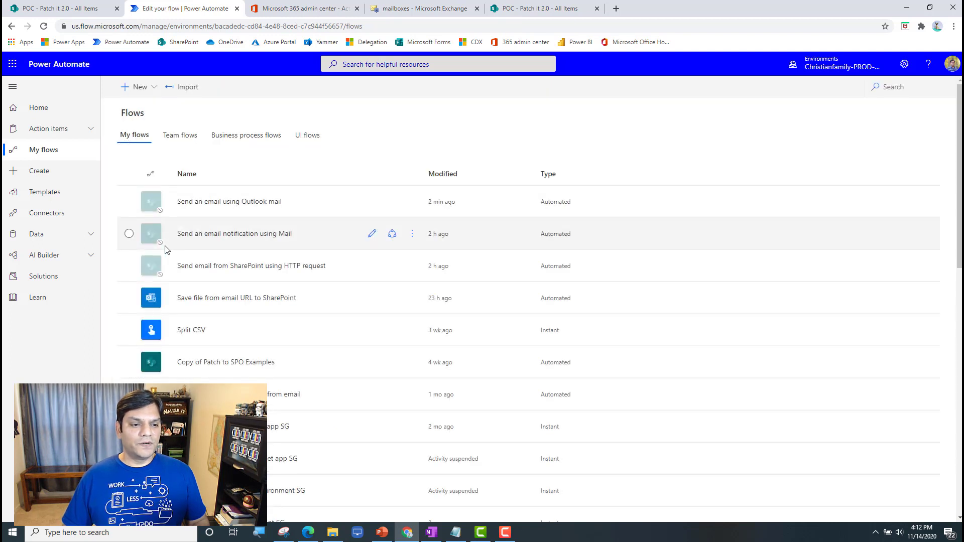
click(227, 234)
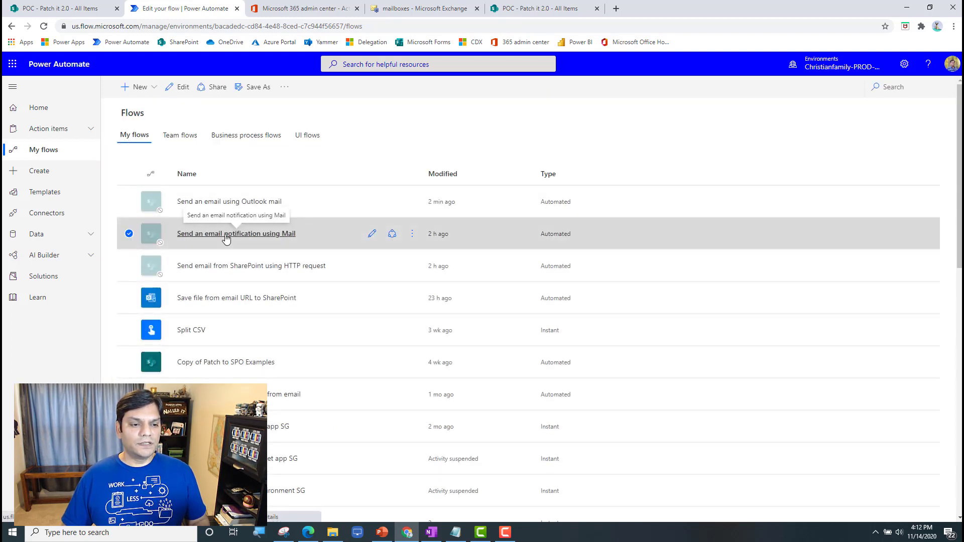
click(517, 87)
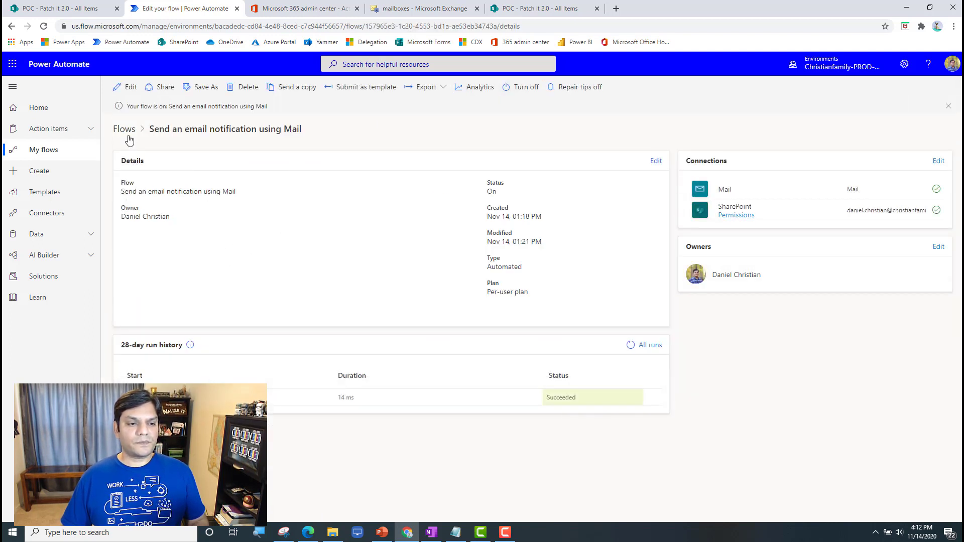
Open the Send an email notification using Mail flow for editing and examine its item-created trigger and the ArrivalDate and DepartureDate actions.
click(128, 88)
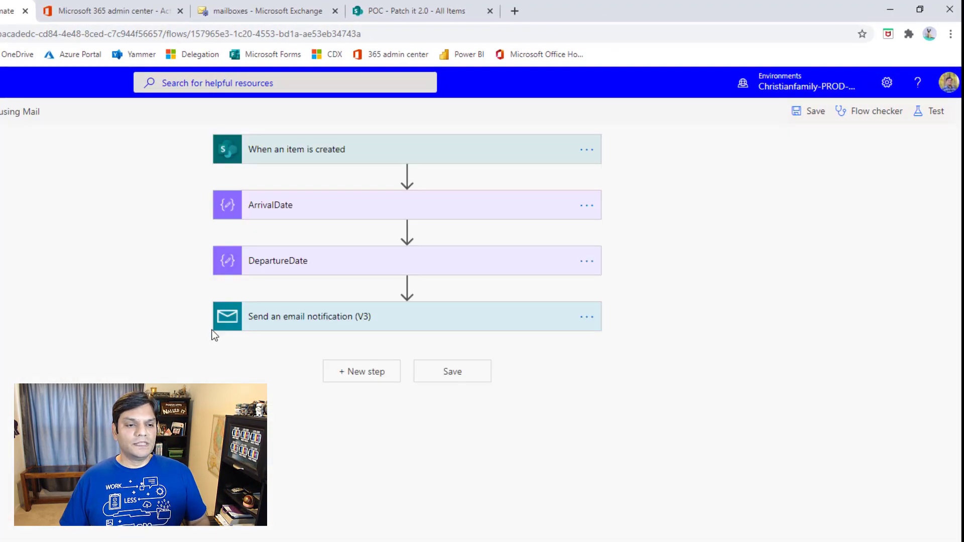
click(346, 160)
click(291, 231)
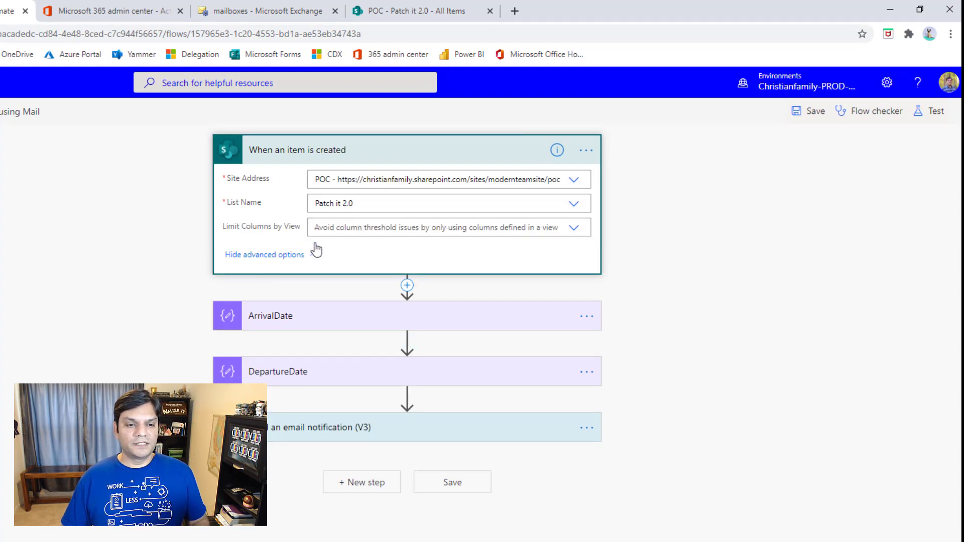
click(291, 255)
click(322, 291)
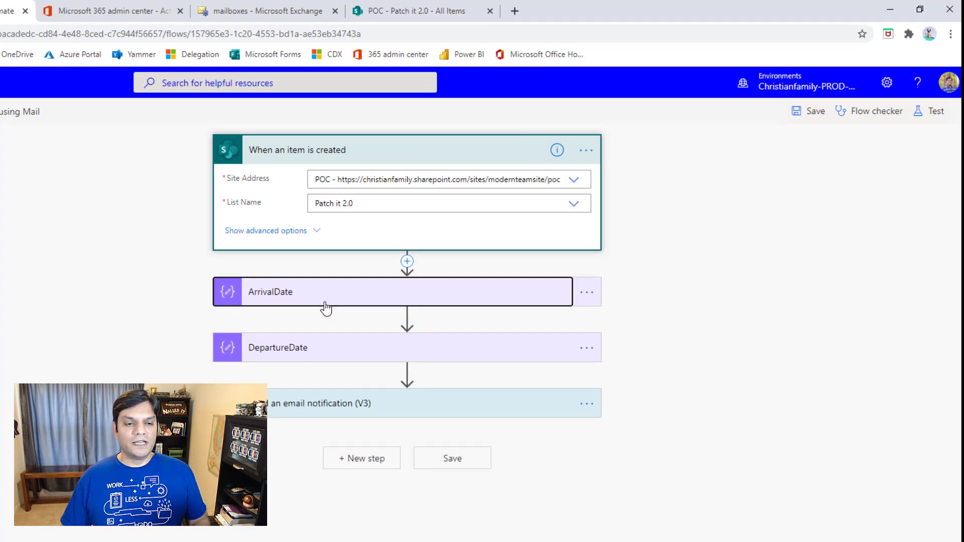
click(317, 395)
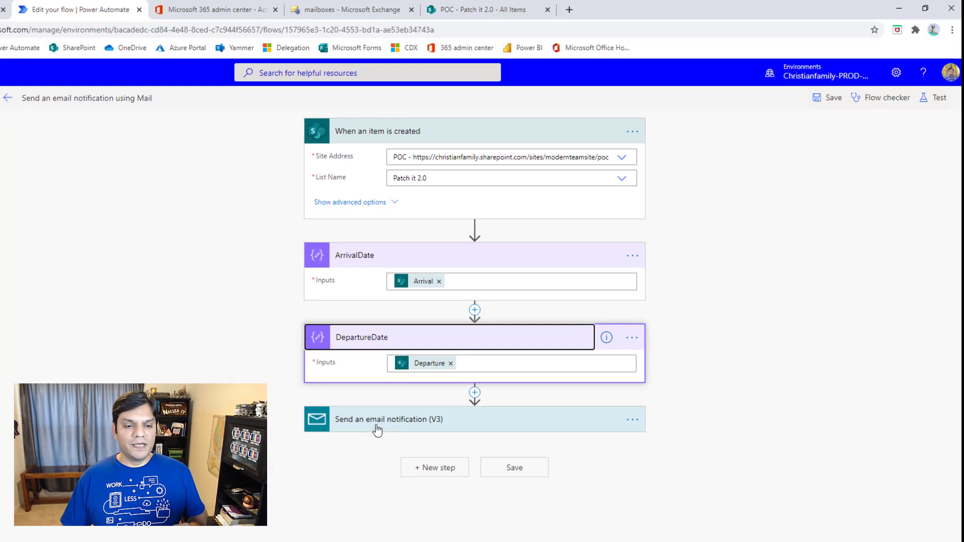
Search the available actions for "send a", examine the Mail connector's Send an email notification (V3), and leave without adding it.
click(426, 468)
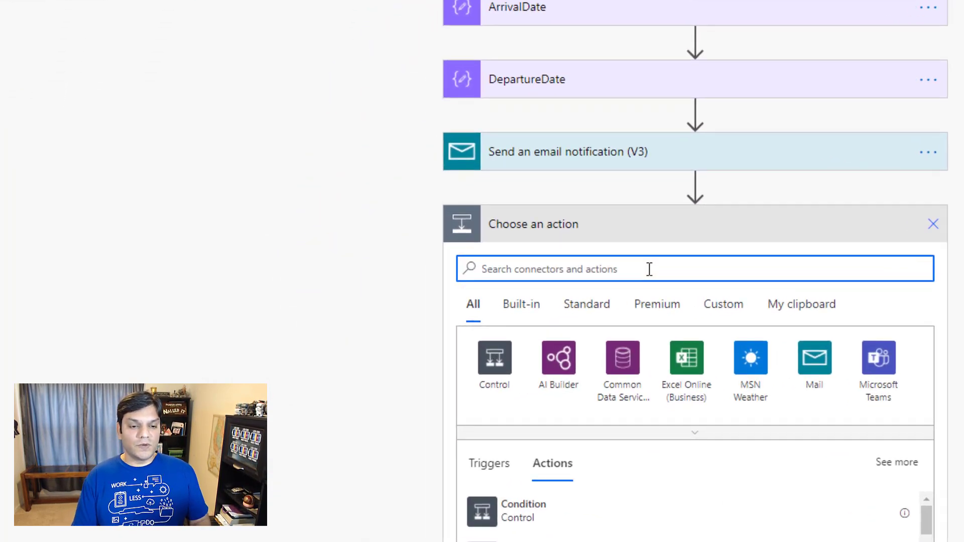
text(send )
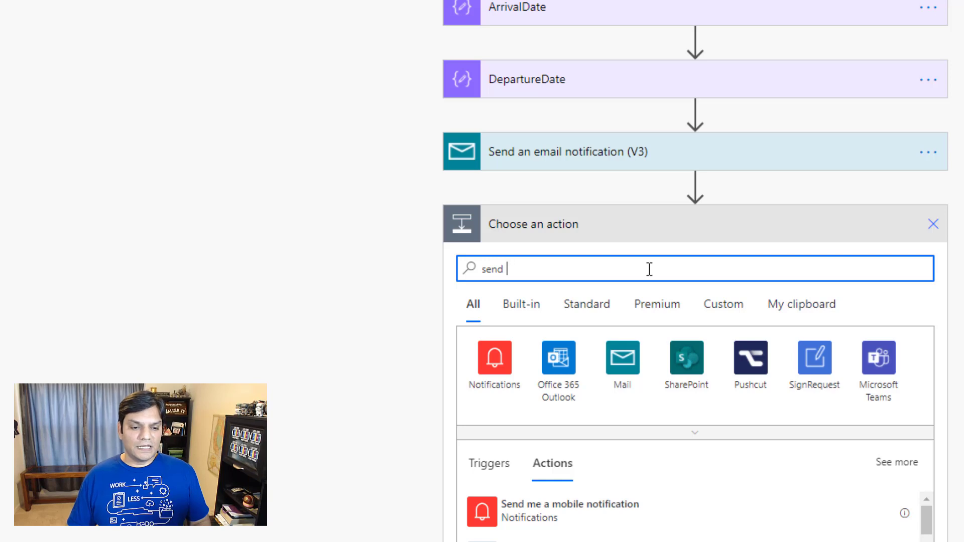
text(a)
scroll(446, 497, down, 4)
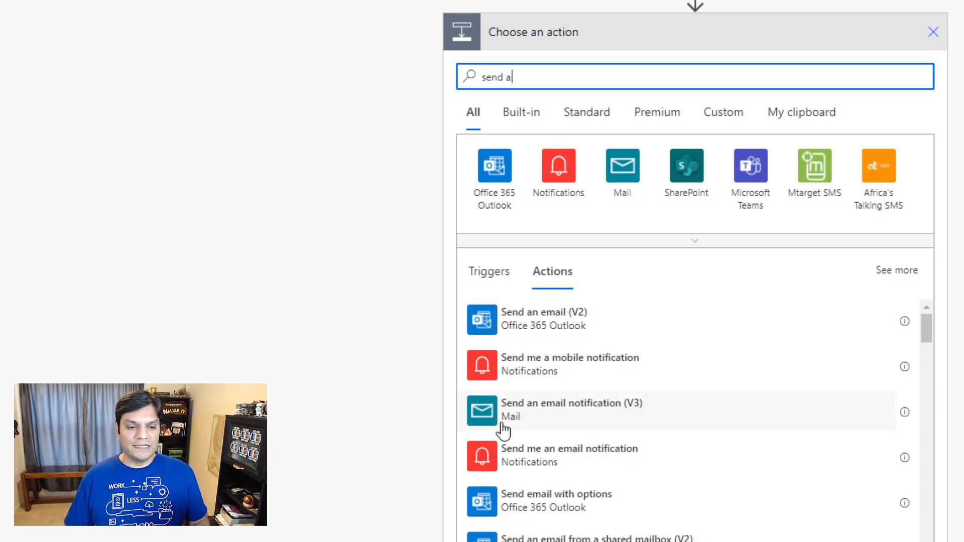
click(937, 38)
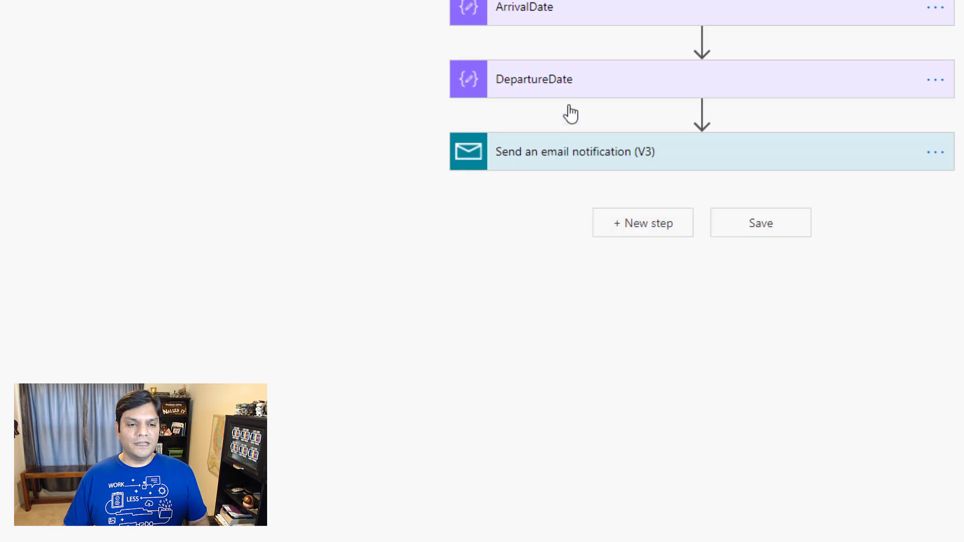
Examine the recipient, subject and body of the Send an email notification (V3) action, and return to the flow's details page.
click(555, 160)
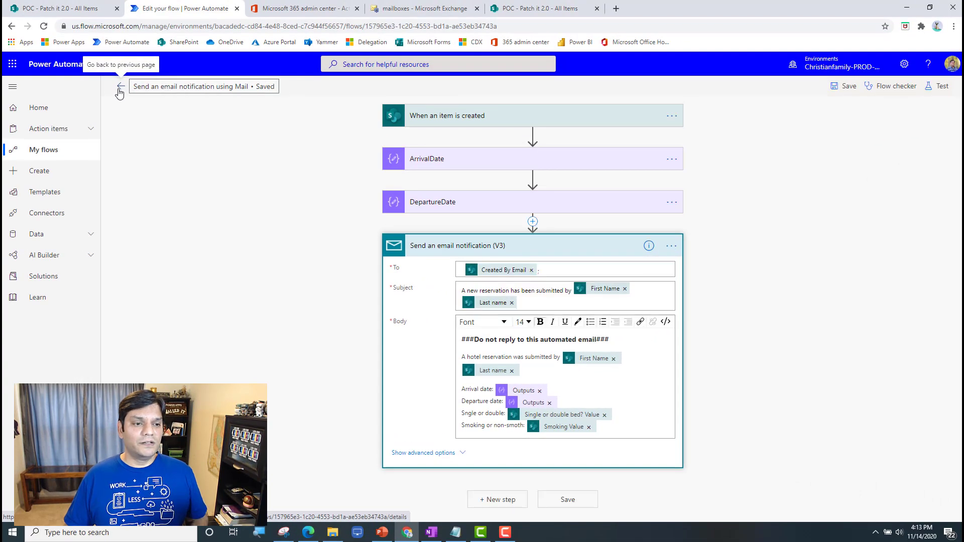
click(119, 93)
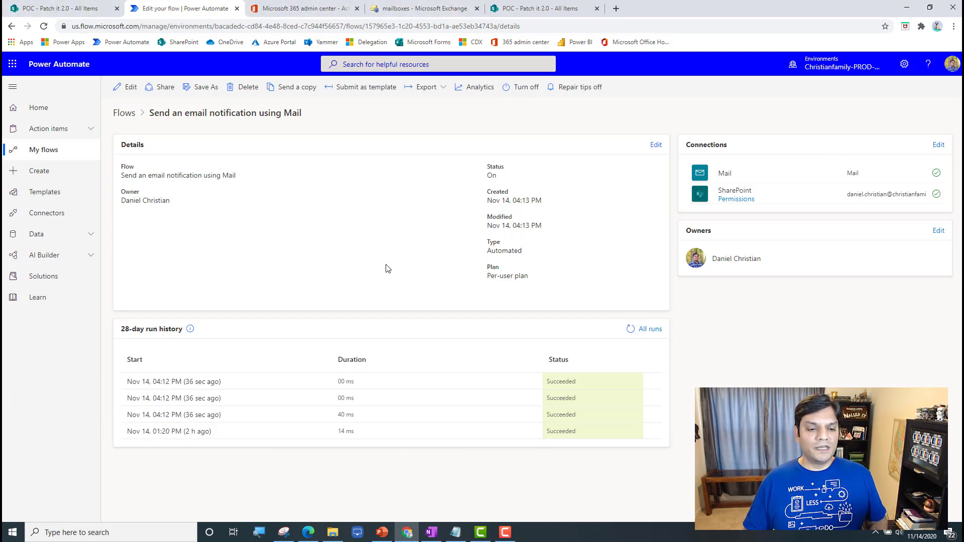
Switch to the test user's Outlook inbox in Edge and open the newest Microsoft Power Apps and Power Automate email under Other.
click(315, 534)
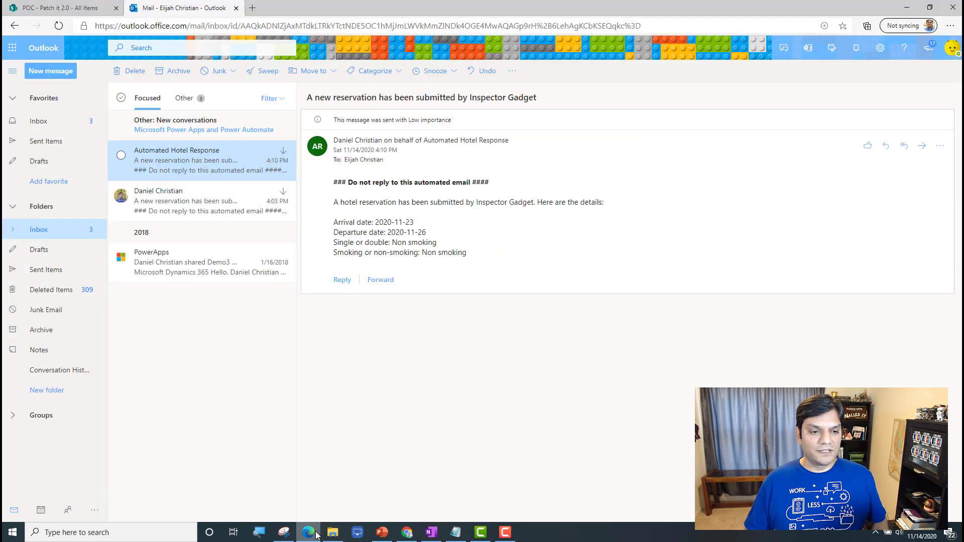
click(161, 132)
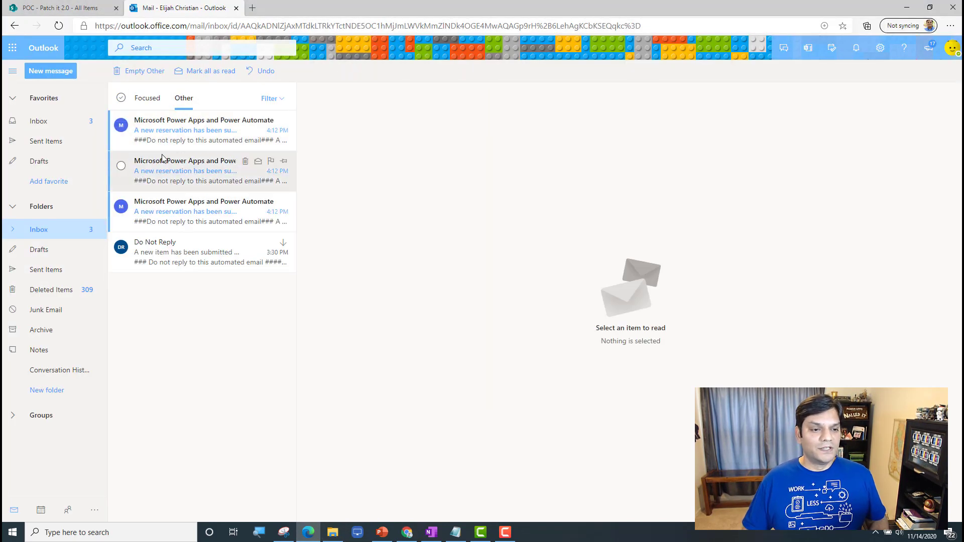
click(172, 141)
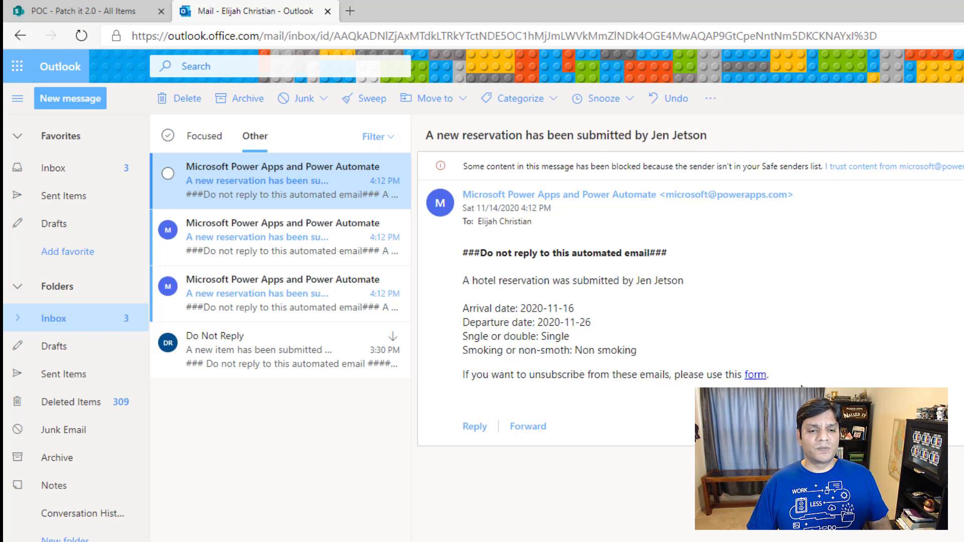
Open the unsubscribe form linked in the notification email, review its subscription options, and close it.
click(758, 375)
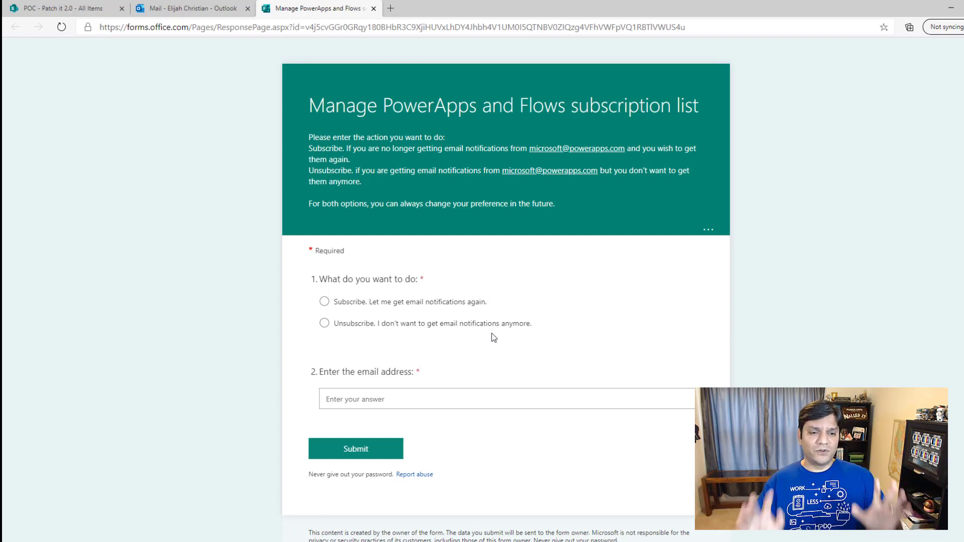
click(373, 8)
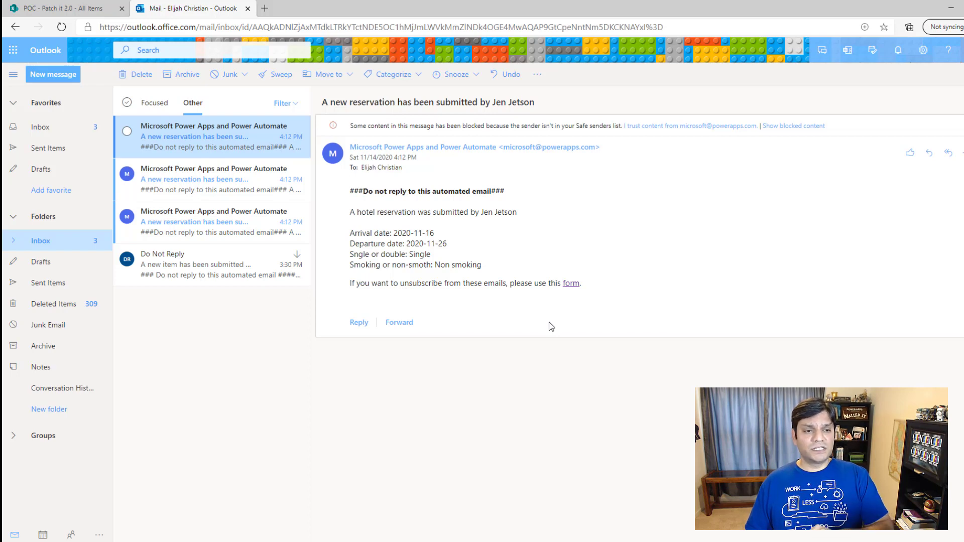
Switch to Power Automate in Chrome, turn off the Send an email notification using Mail flow, and return to the list of flows.
click(80, 7)
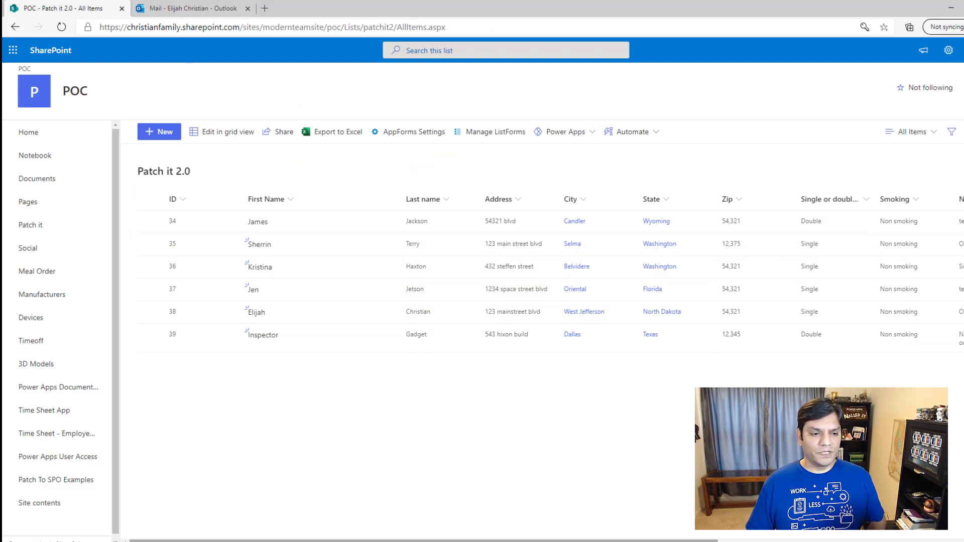
key(alt+Tab)
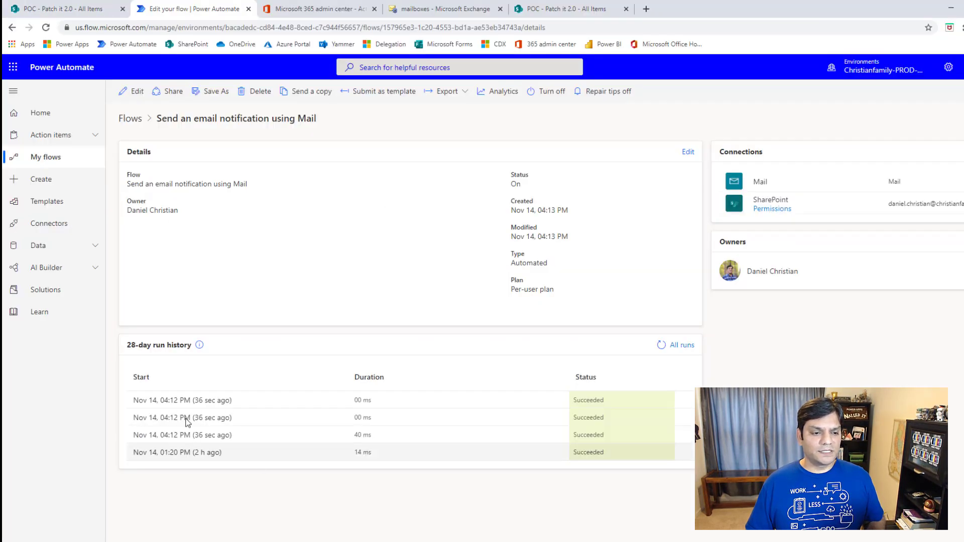
click(560, 93)
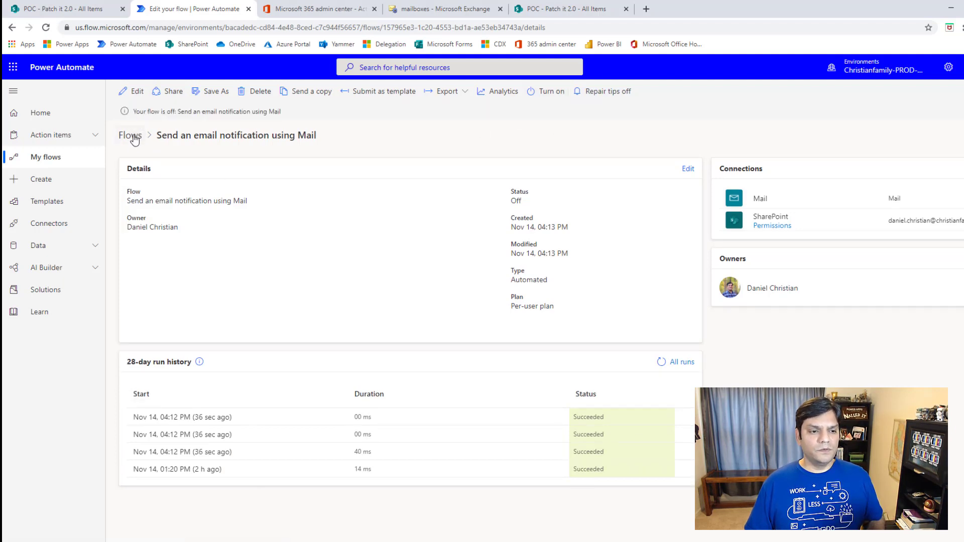
click(133, 144)
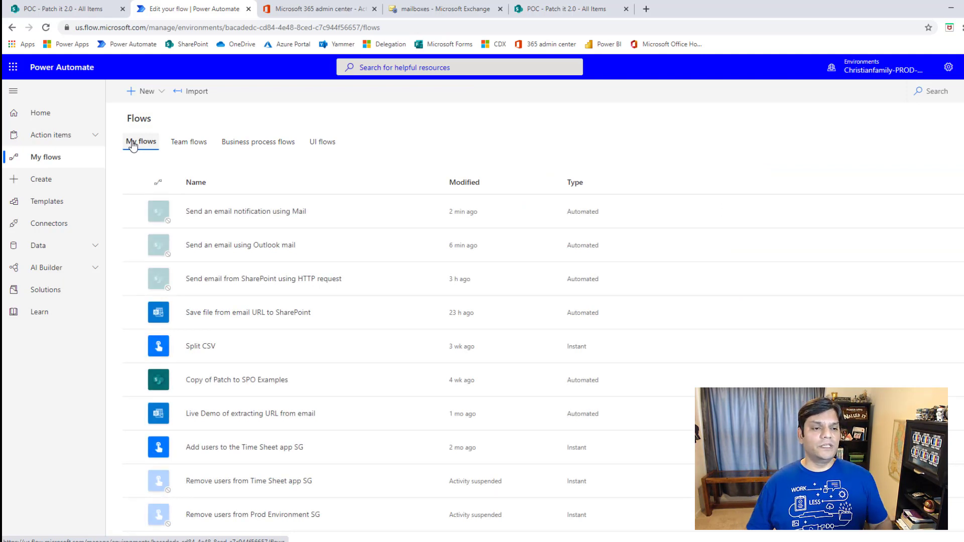
Create an instant flow from blank, skipping the trigger choice, and name it "Power Automate Change The From email demo".
click(144, 91)
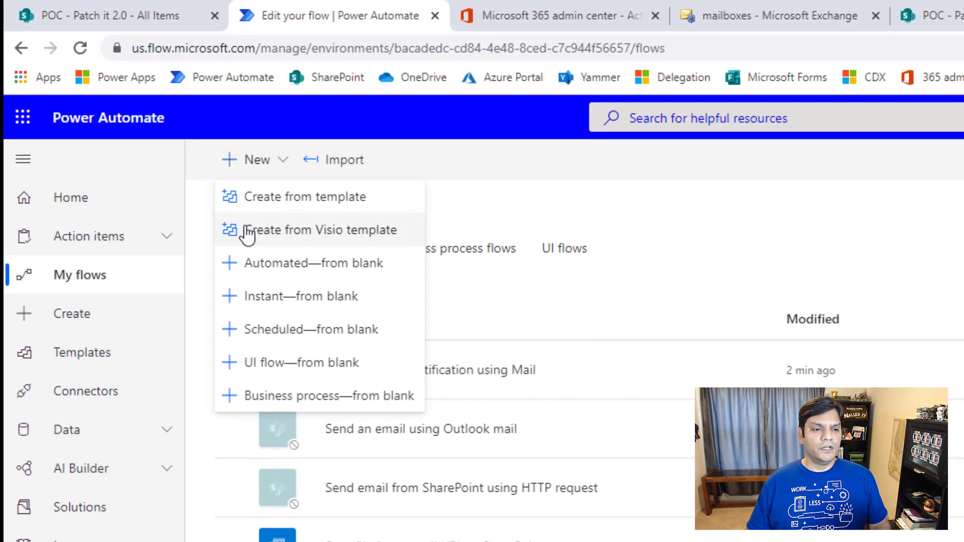
click(281, 299)
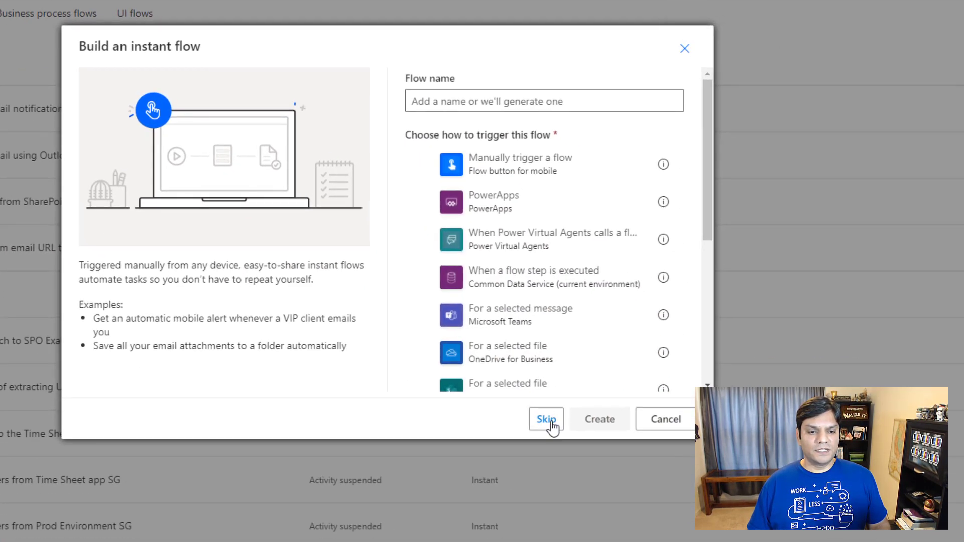
click(551, 423)
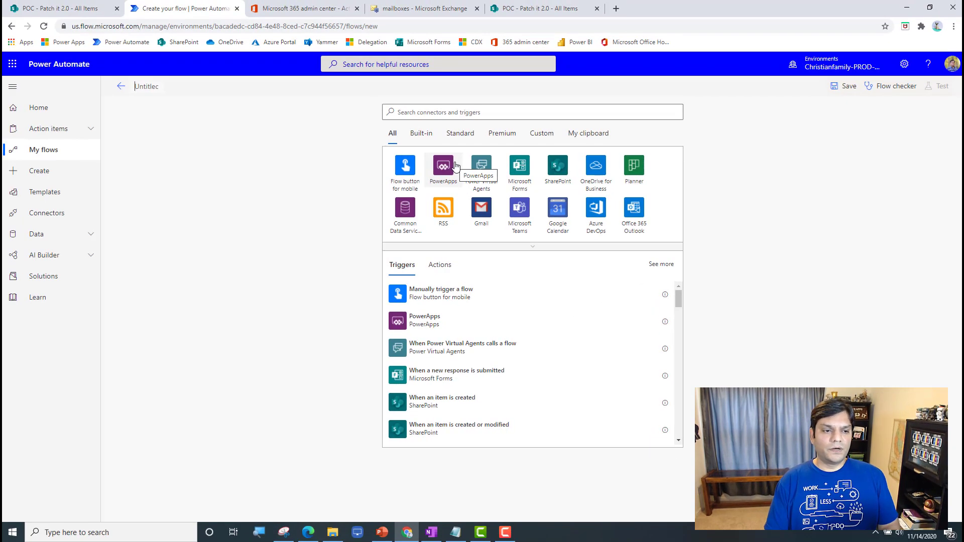
text(Power )
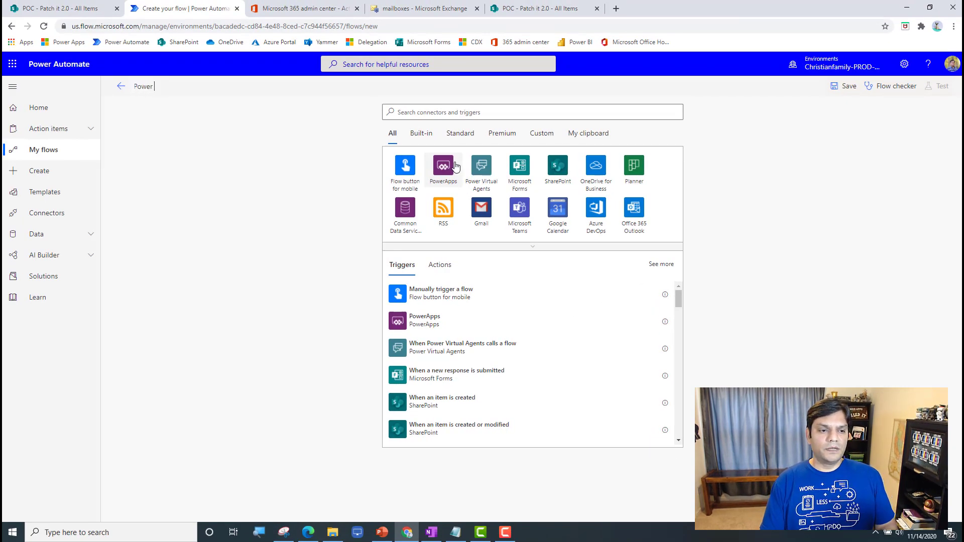
text(Automate Change The From email demo)
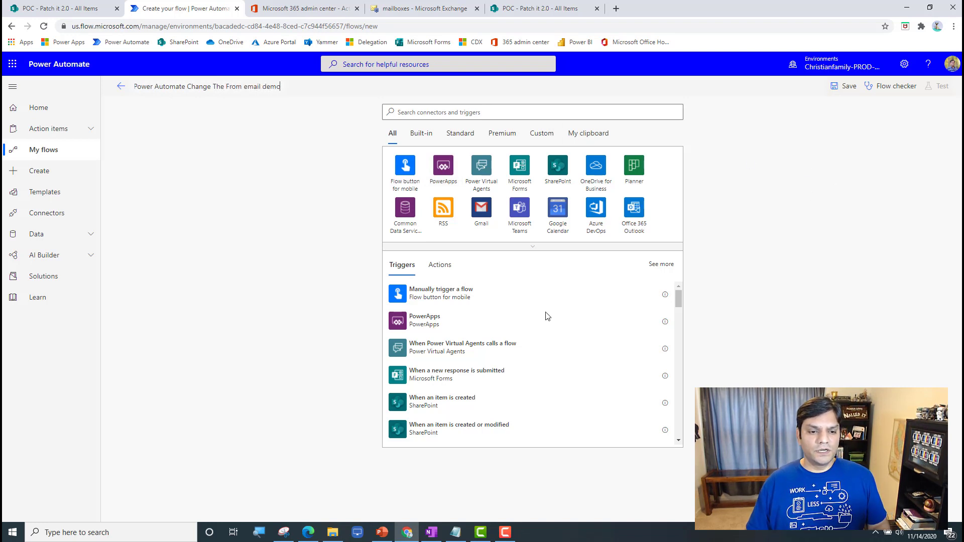
Add the SharePoint When an item is created trigger for the POC site's Patch it 2.0 list and show its advanced options.
click(484, 398)
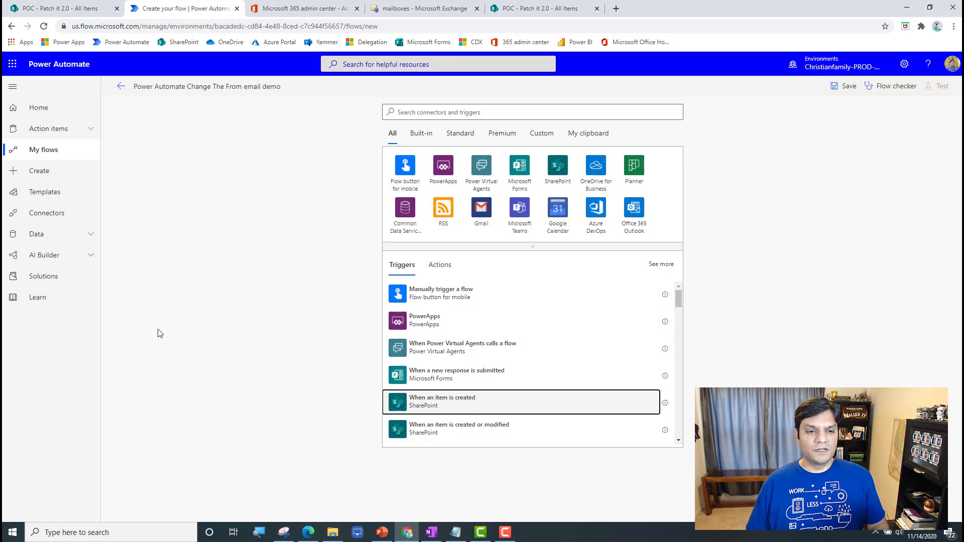
click(503, 402)
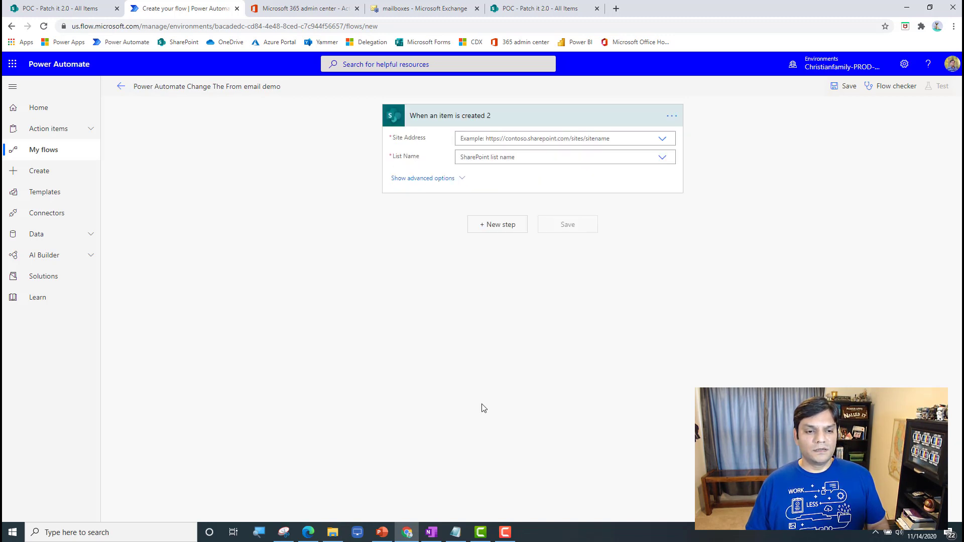
click(662, 140)
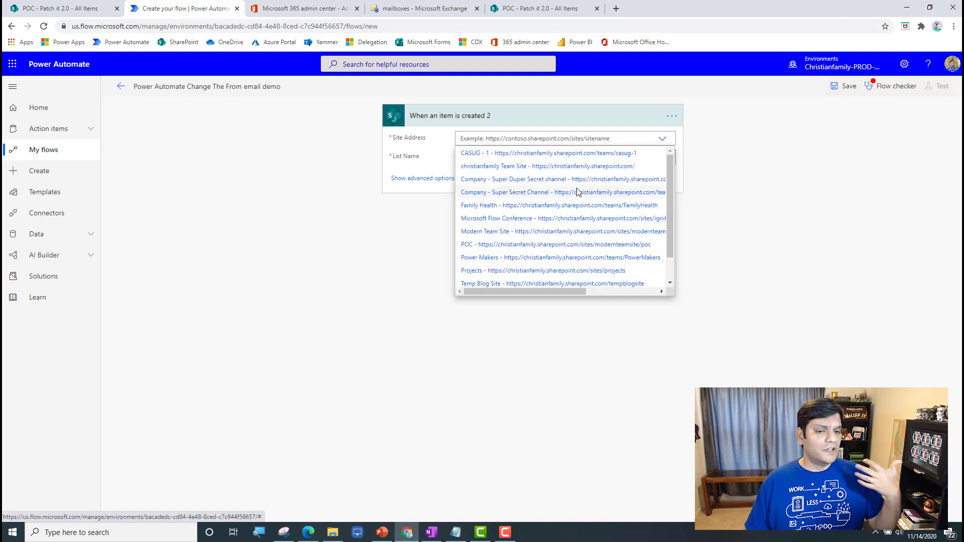
click(564, 245)
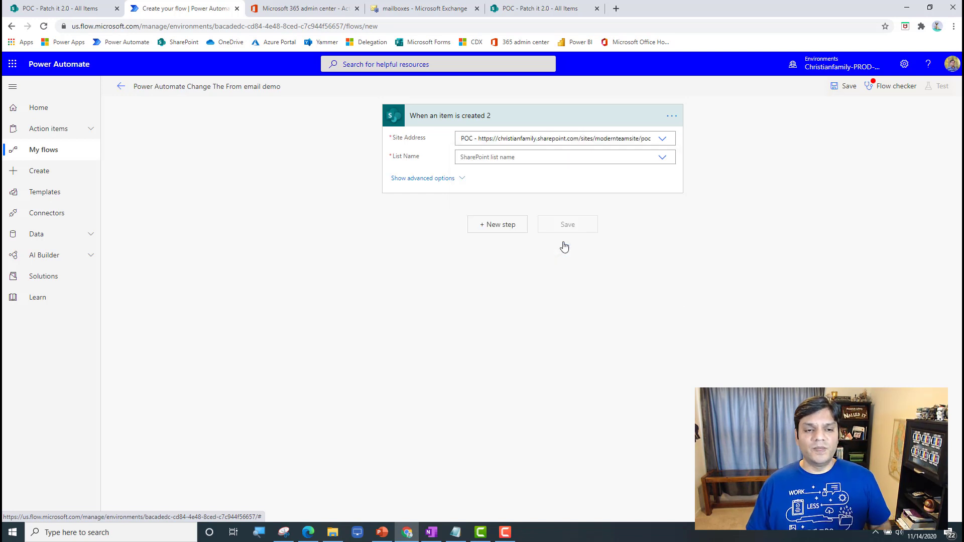
click(667, 163)
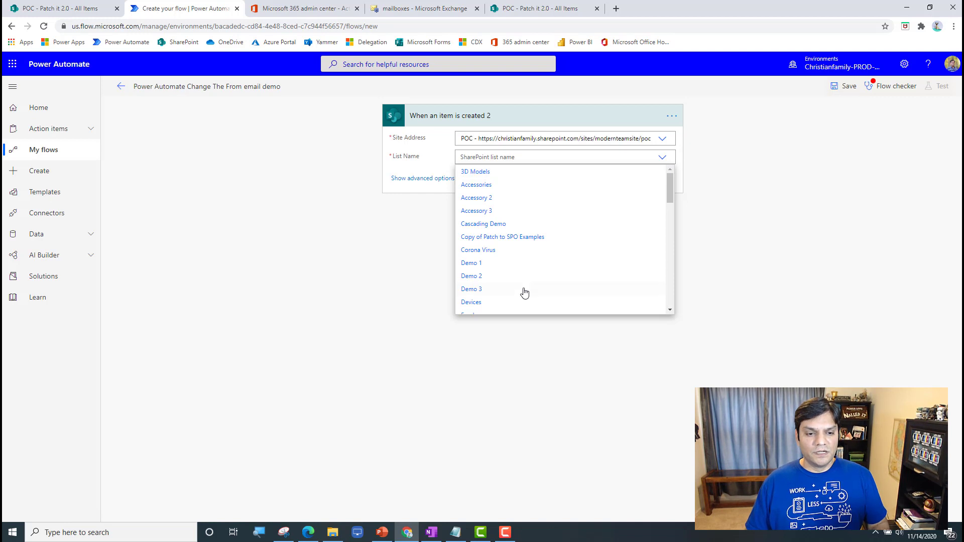
scroll(524, 292, down, 2)
scroll(523, 292, down, 2)
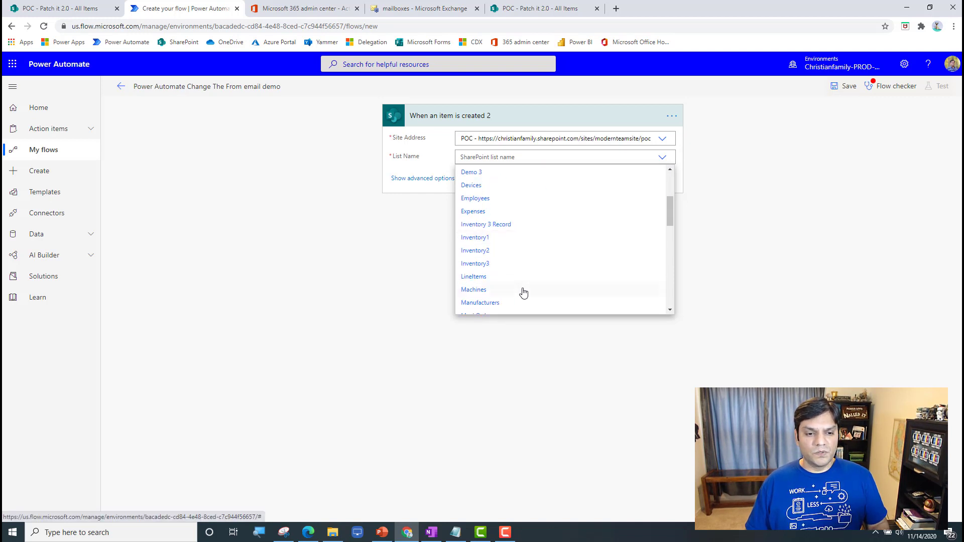
scroll(523, 293, down, 3)
scroll(522, 290, down, 5)
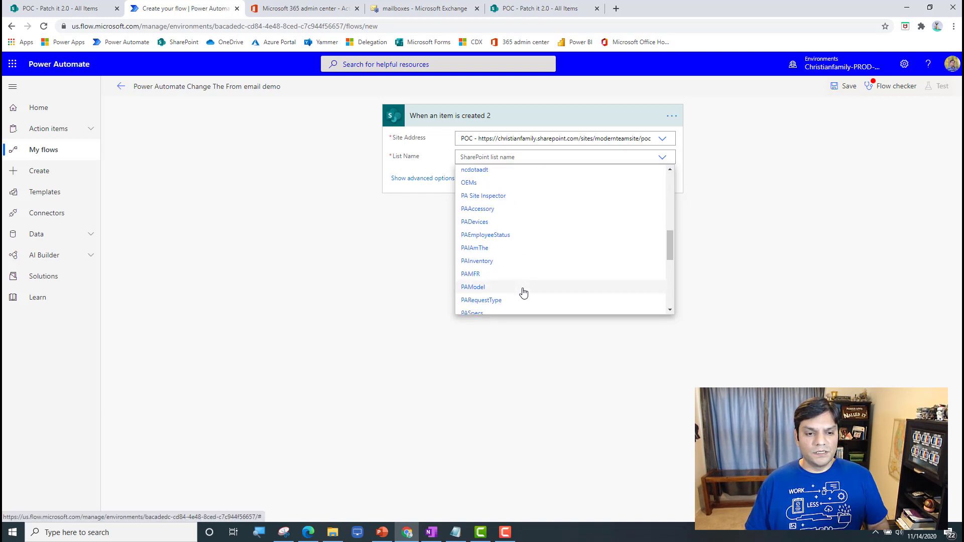
click(518, 276)
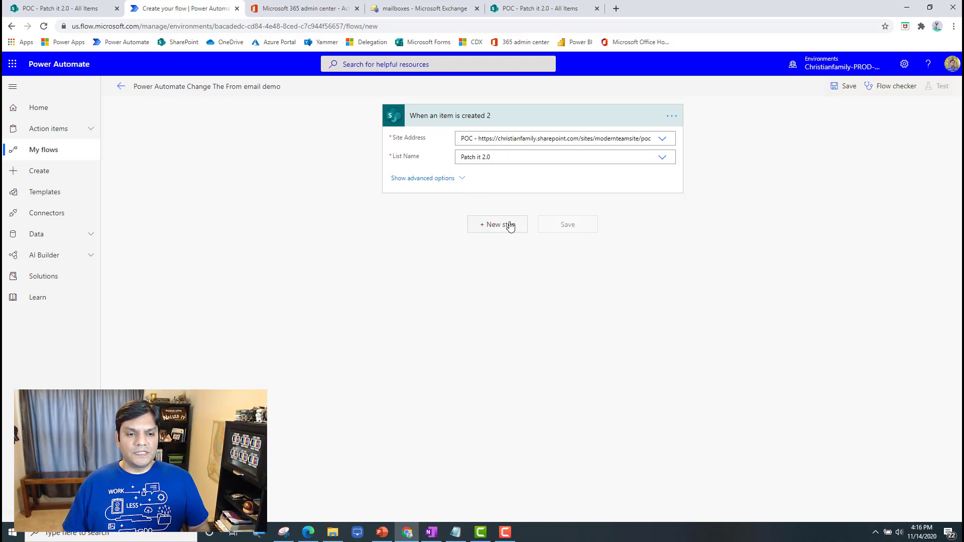
click(435, 178)
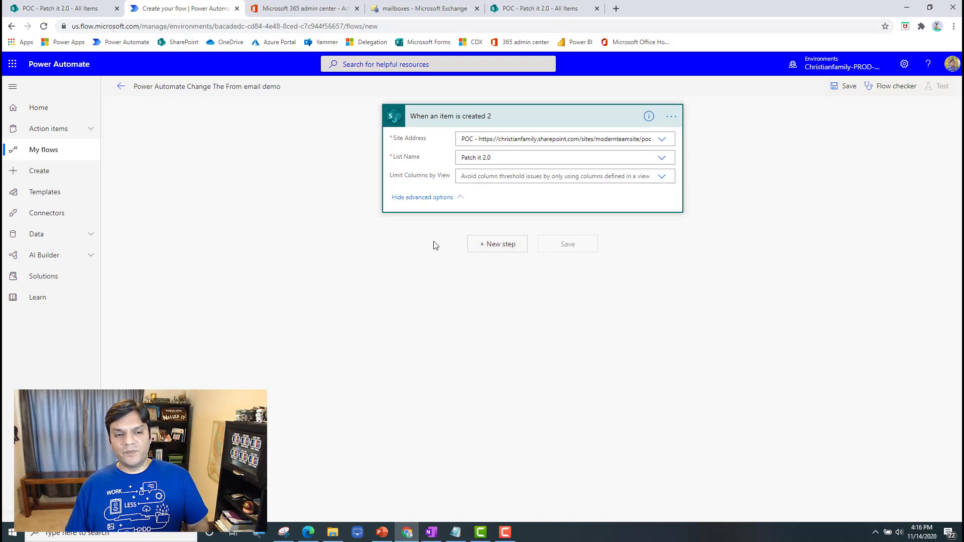
Add a Compose data operation after the item-created trigger.
click(492, 251)
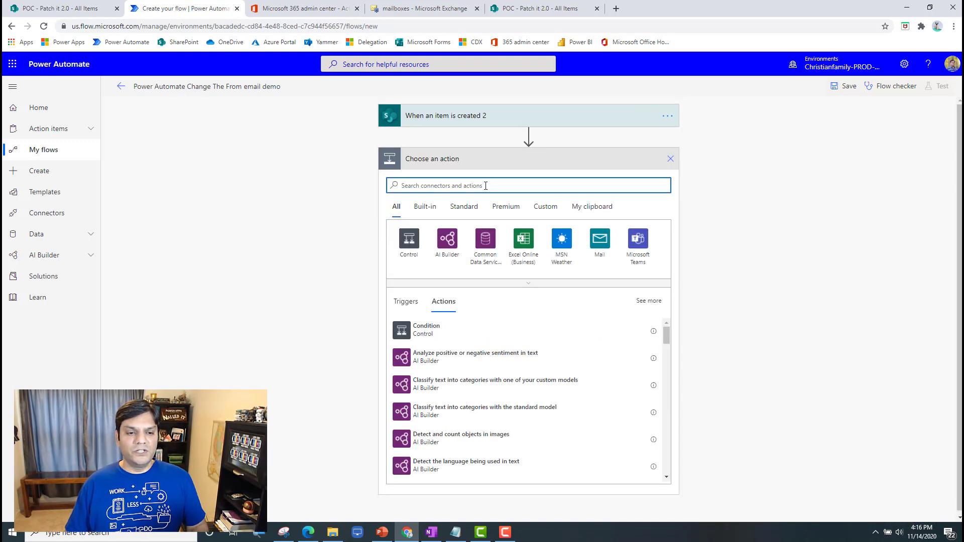
text(compose)
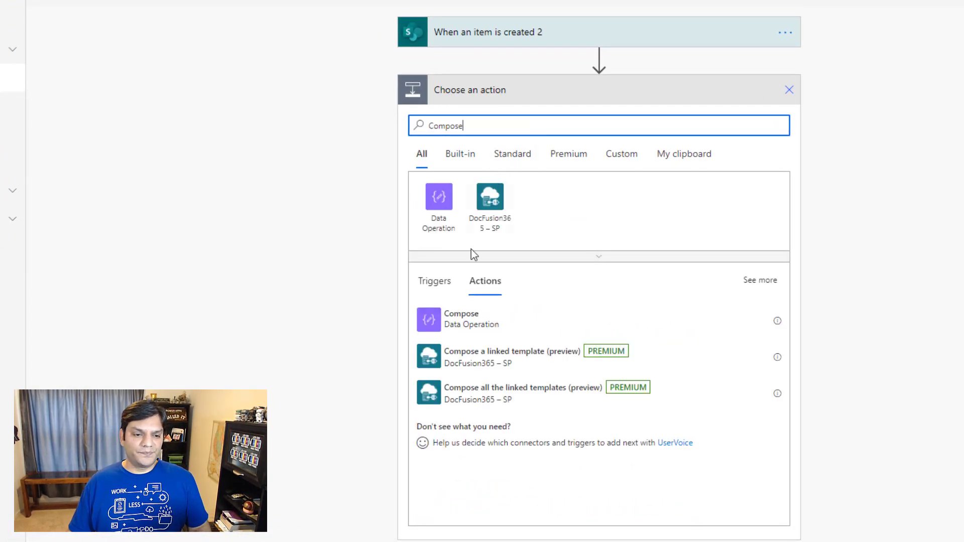
click(460, 322)
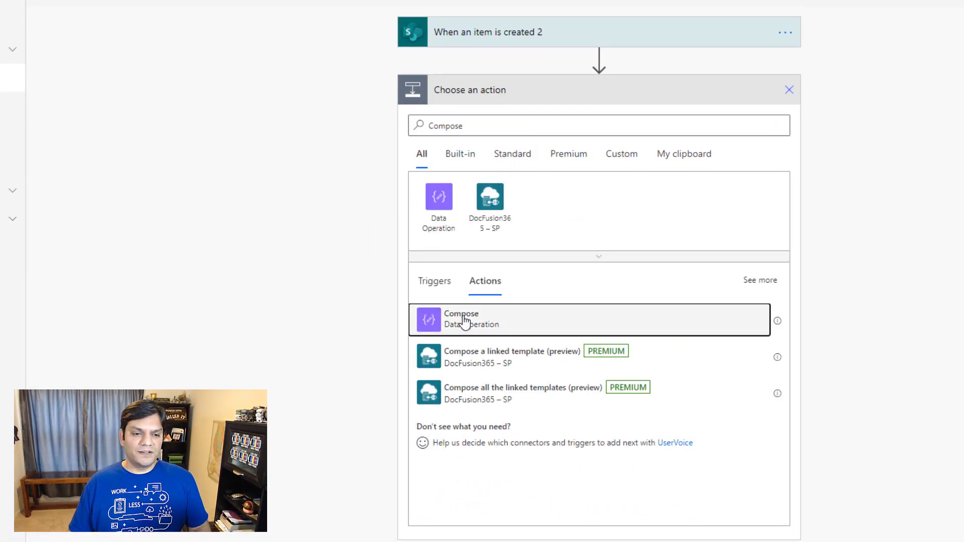
Set the Compose action's input to the Arrival value from the item-created trigger.
click(677, 121)
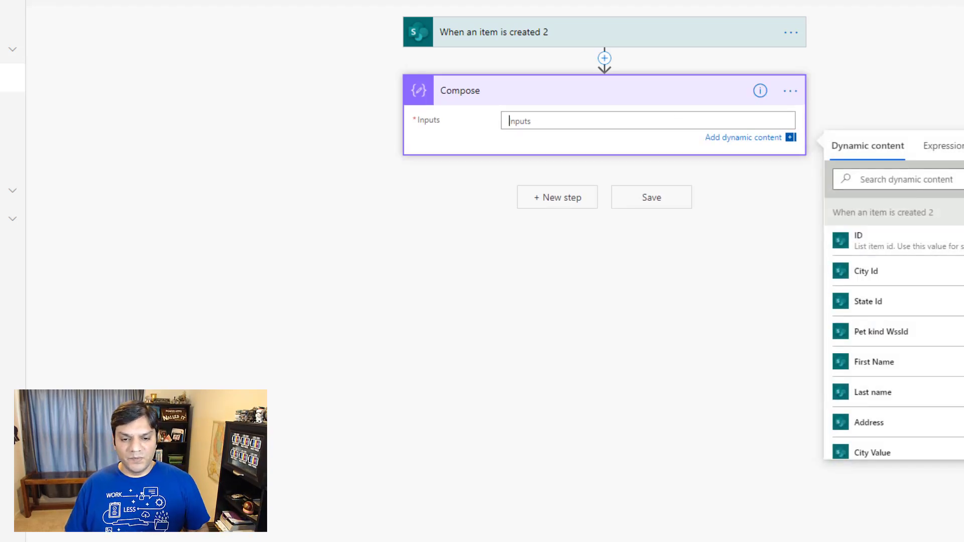
scroll(894, 326, down, 3)
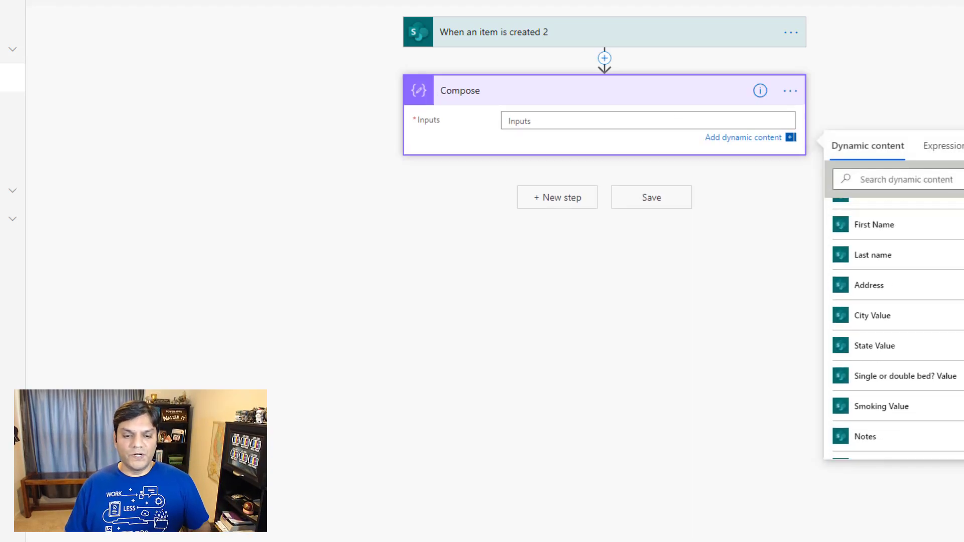
scroll(894, 326, down, 2)
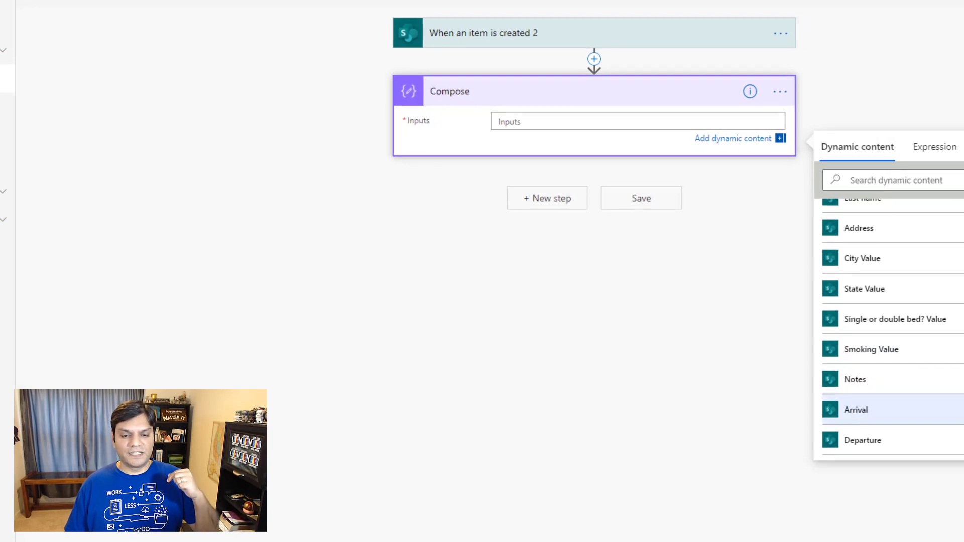
click(856, 409)
Rename the Compose action that holds the Arrival value to "ArrivalDate".
click(780, 92)
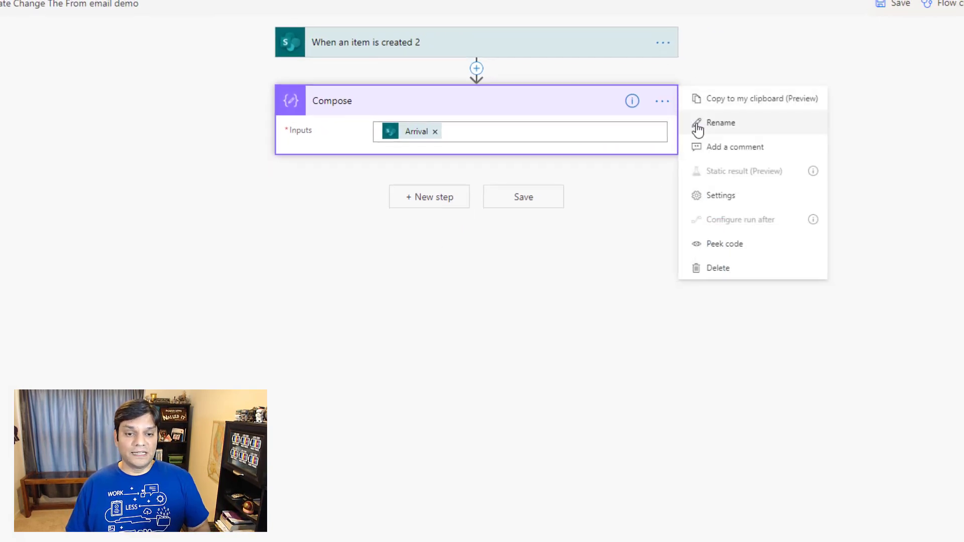
click(698, 125)
text(Arriv)
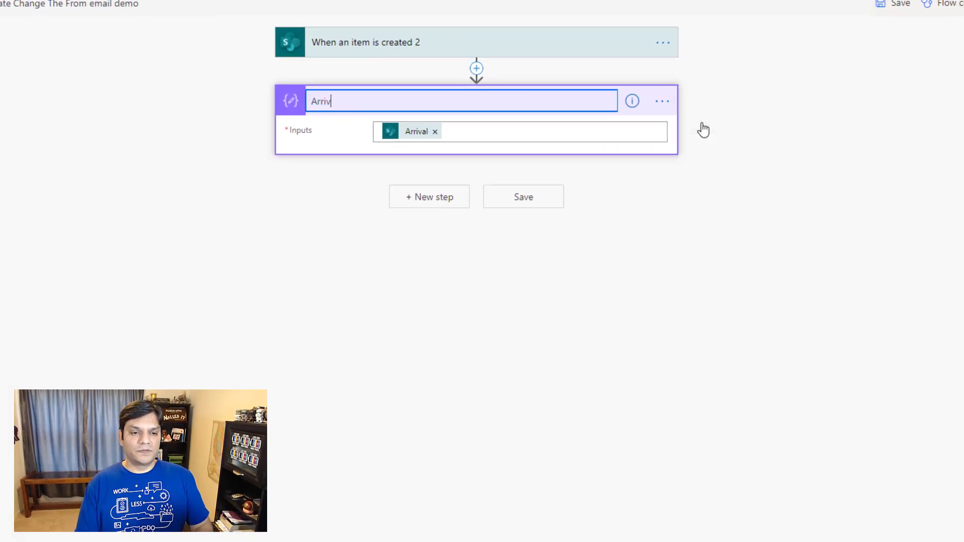
text(alDate)
key(Return)
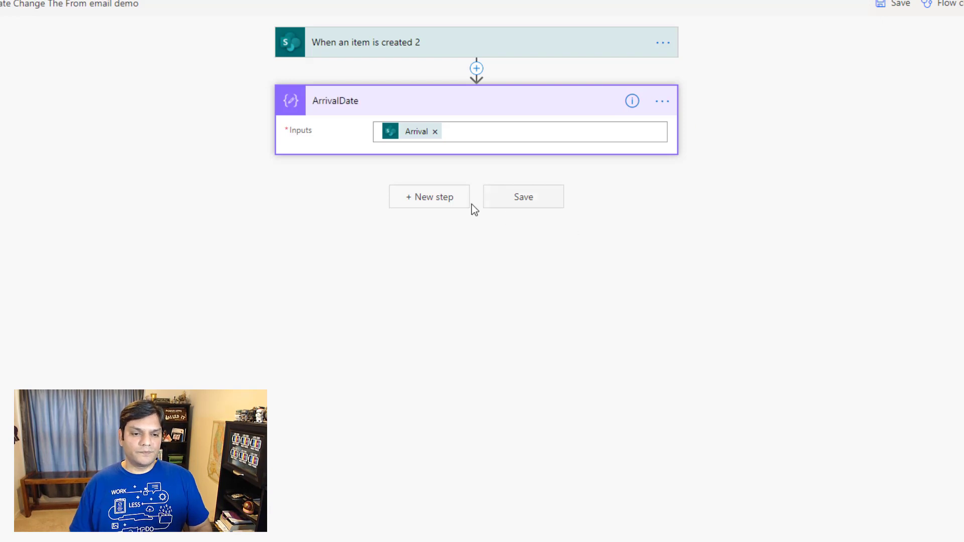
Add a second Compose data operation after ArrivalDate, with the trigger's Departure value as its input.
click(452, 206)
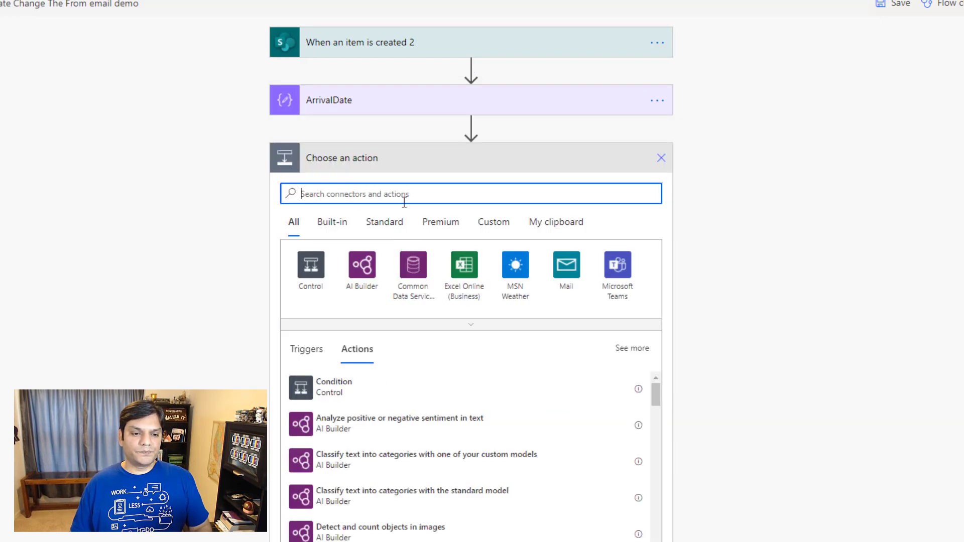
text(Departure)
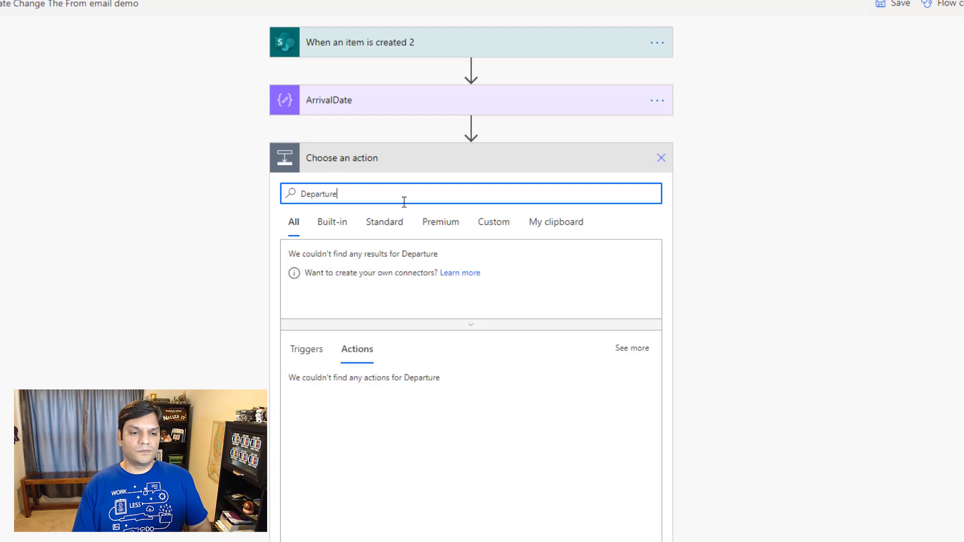
key(ctrl+a)
text(Compo)
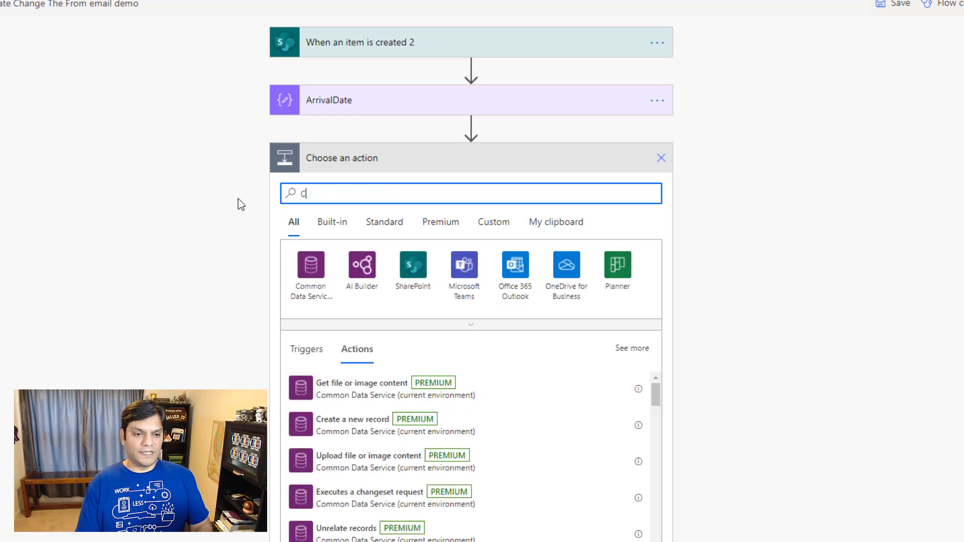
text(se)
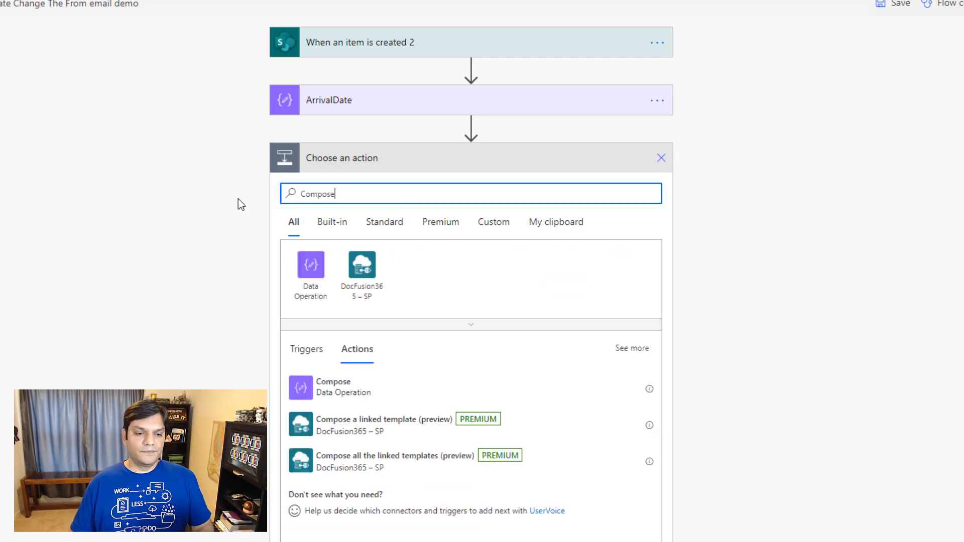
click(372, 403)
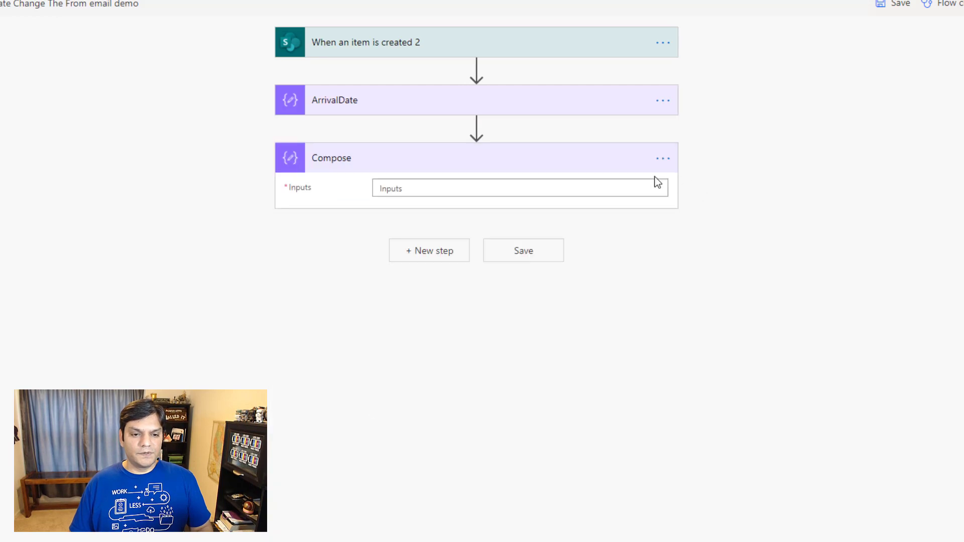
click(633, 192)
drag(952, 307, 950, 342)
click(763, 438)
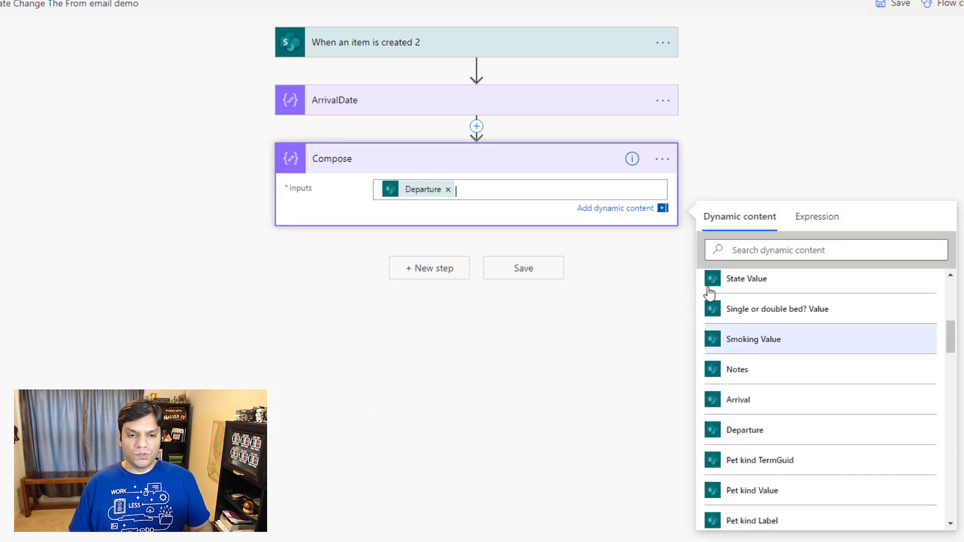
Rename the second Compose action to "Departure".
click(662, 158)
click(713, 183)
text(De)
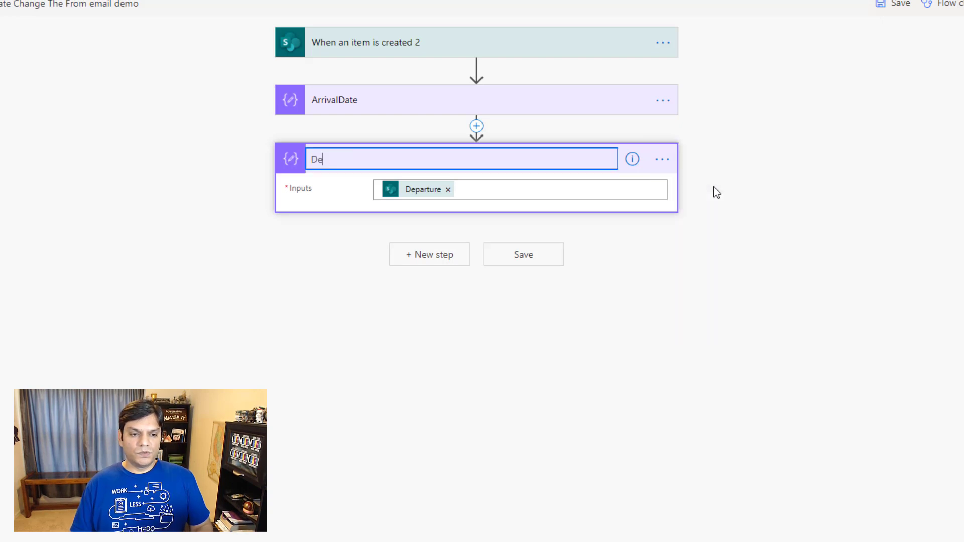
text(partu)
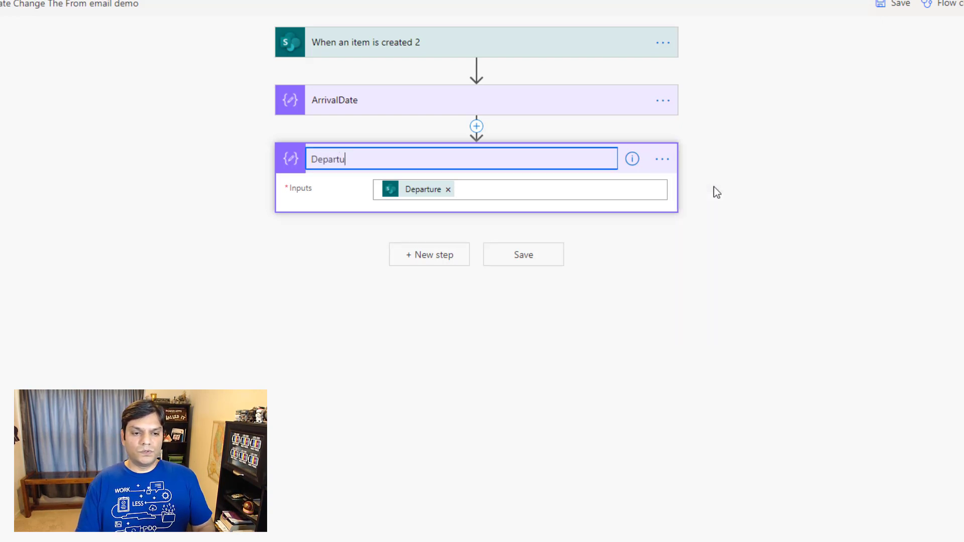
text(re)
click(725, 239)
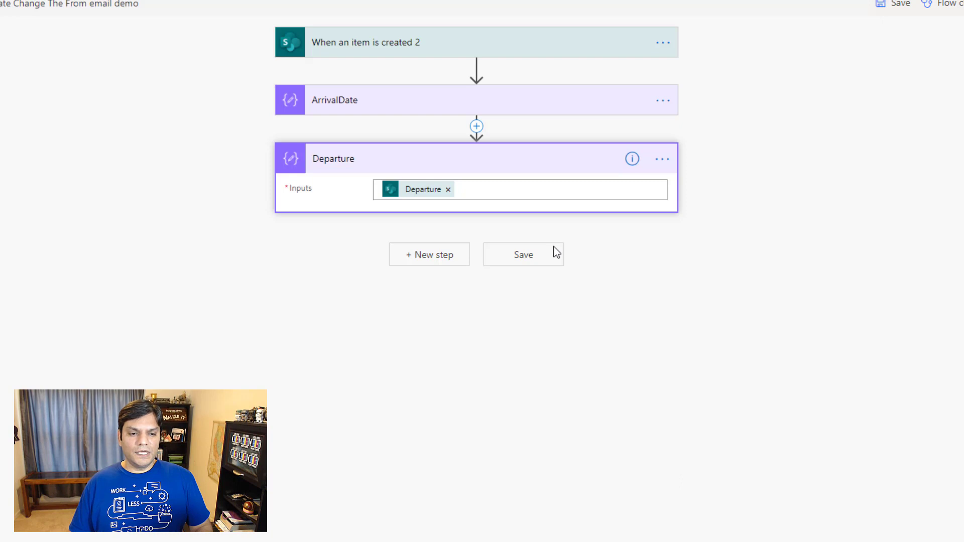
Add the SharePoint action Send an HTTP request to SharePoint after the Departure action.
click(458, 256)
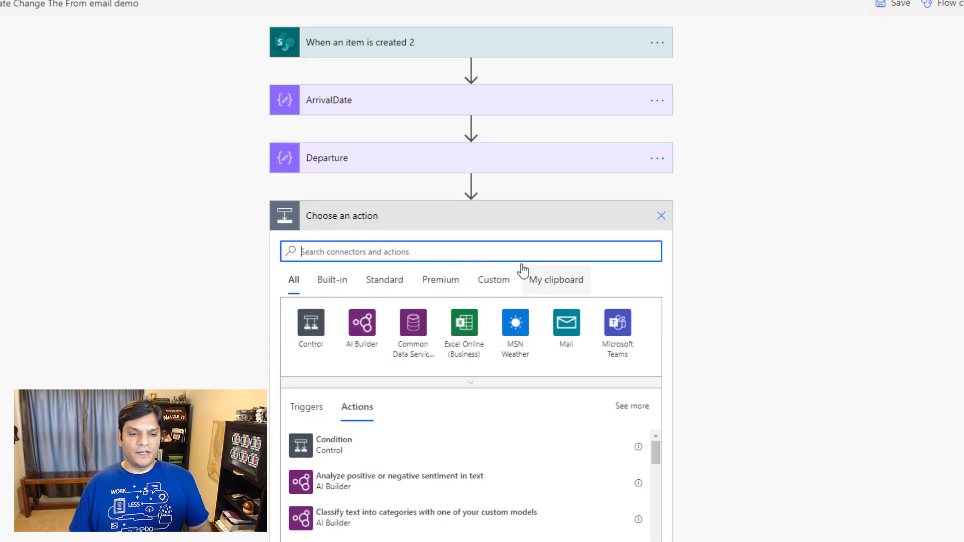
text(s)
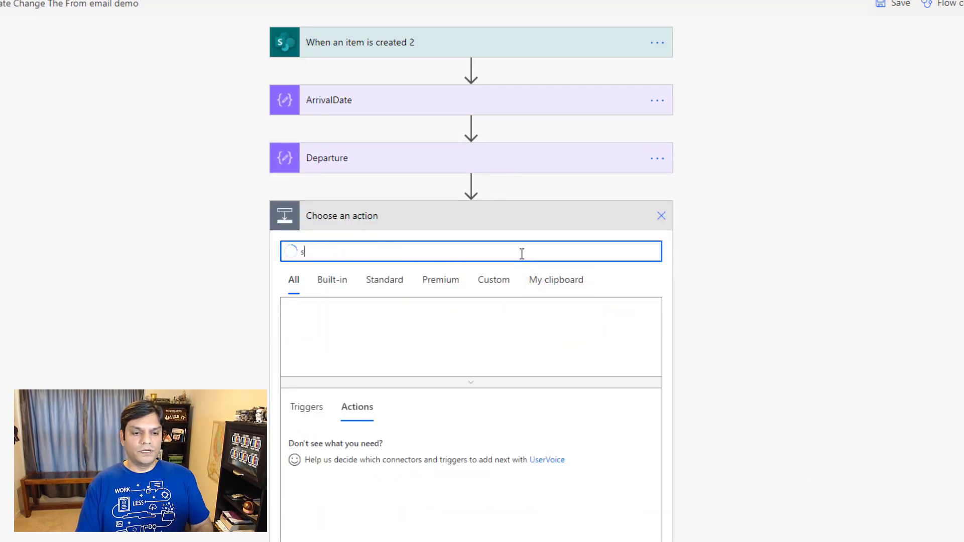
text(hare)
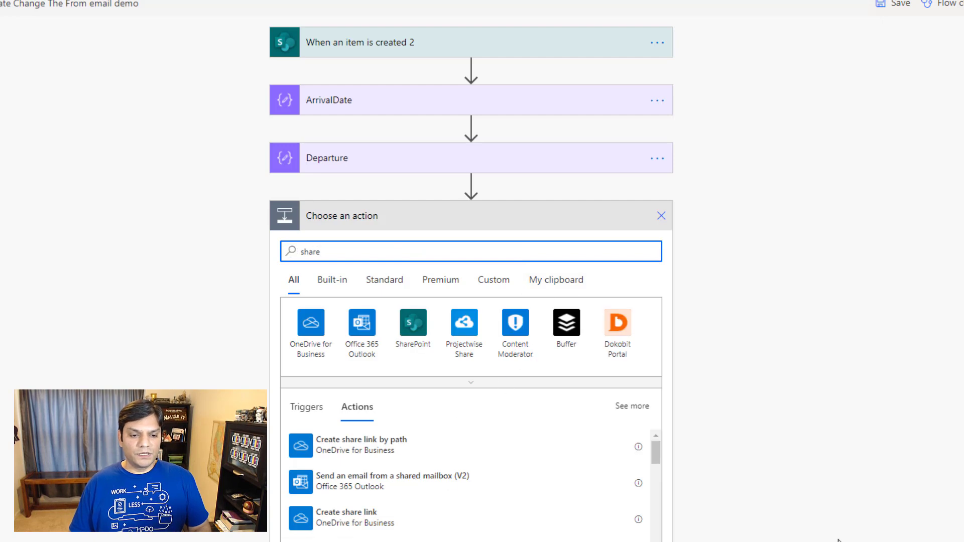
click(411, 297)
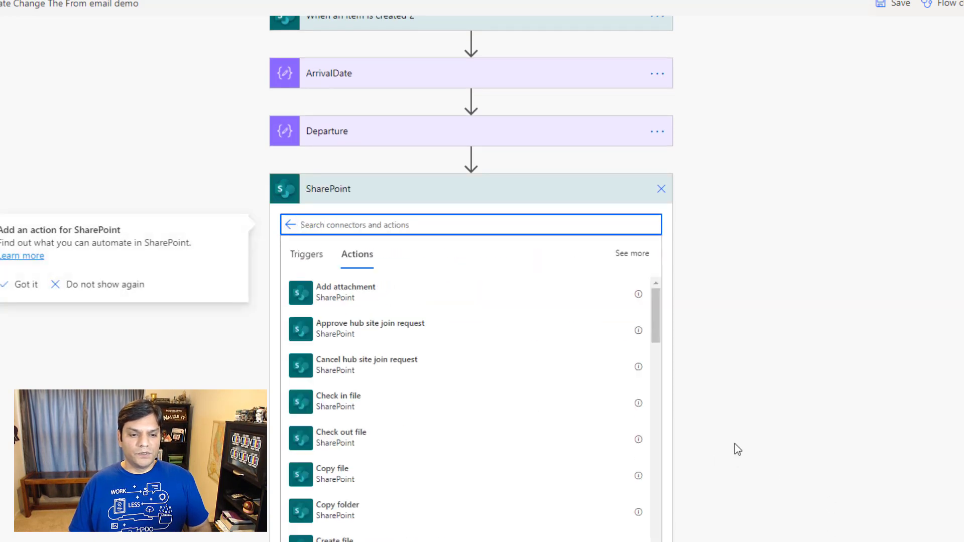
scroll(734, 444, down, 1)
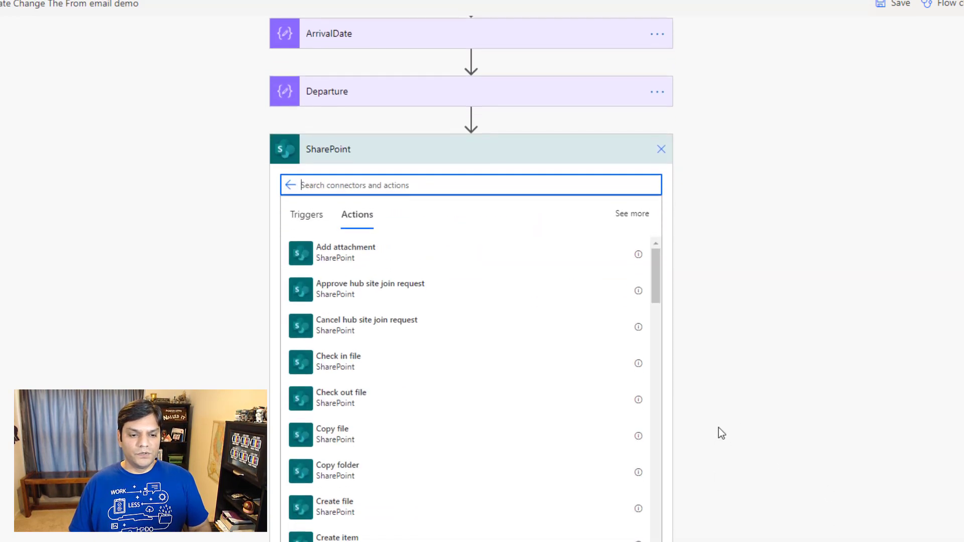
click(635, 218)
drag(656, 259, 652, 375)
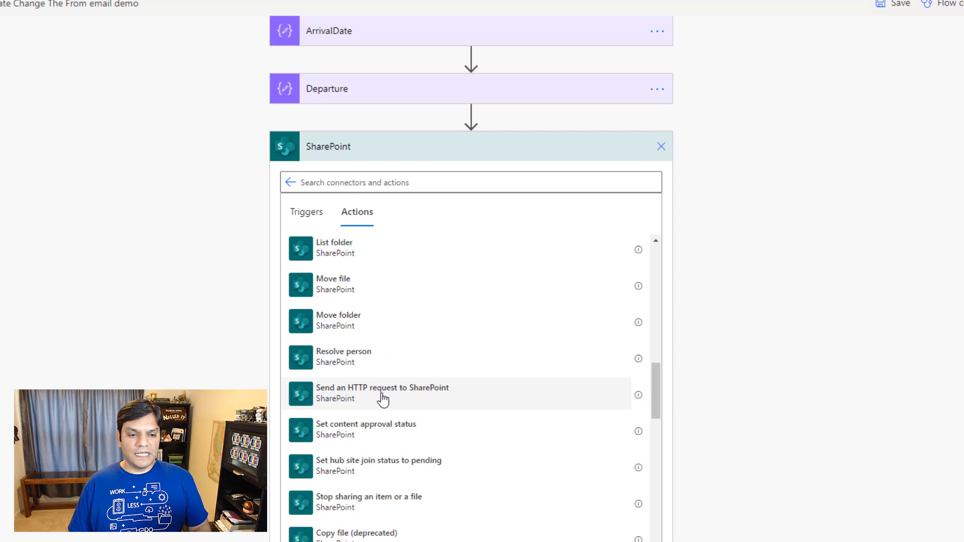
click(410, 400)
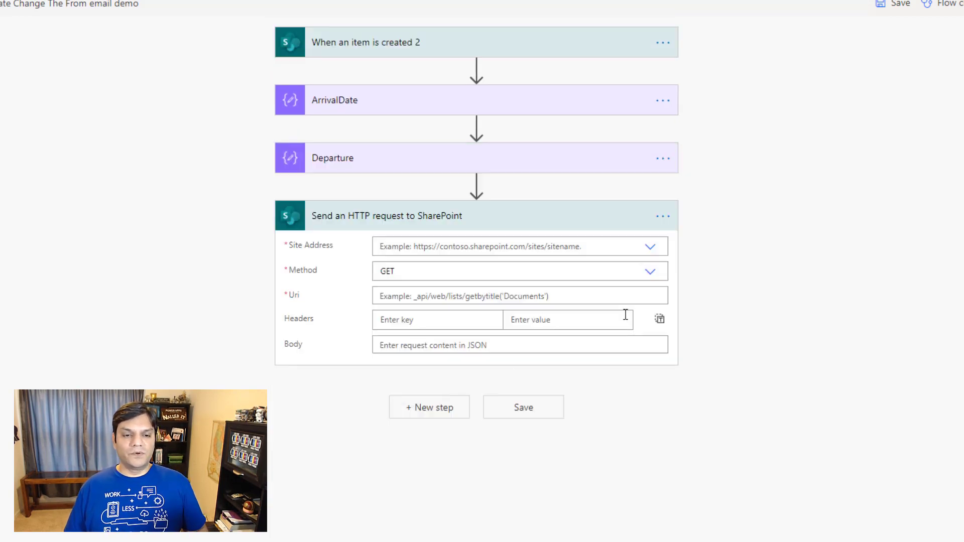
Configure the HTTP request with the POC site address, method POST and Uri _api/SP.Utilities.Utility.SendEmail.
click(652, 249)
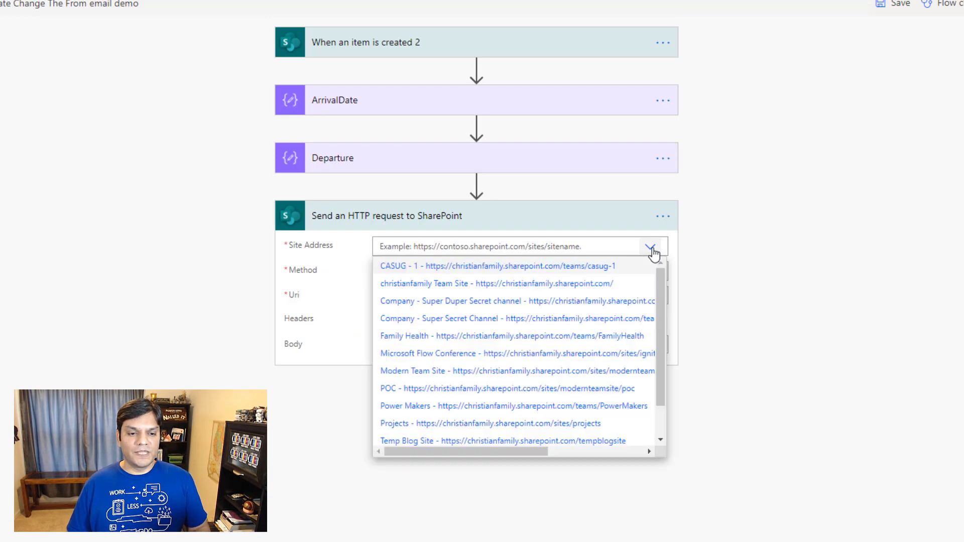
scroll(497, 407, down, 2)
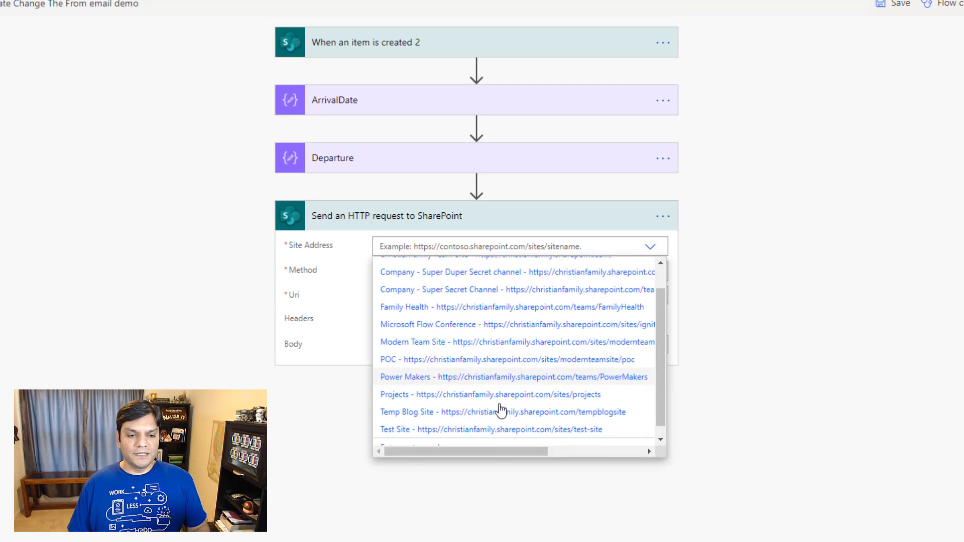
click(471, 350)
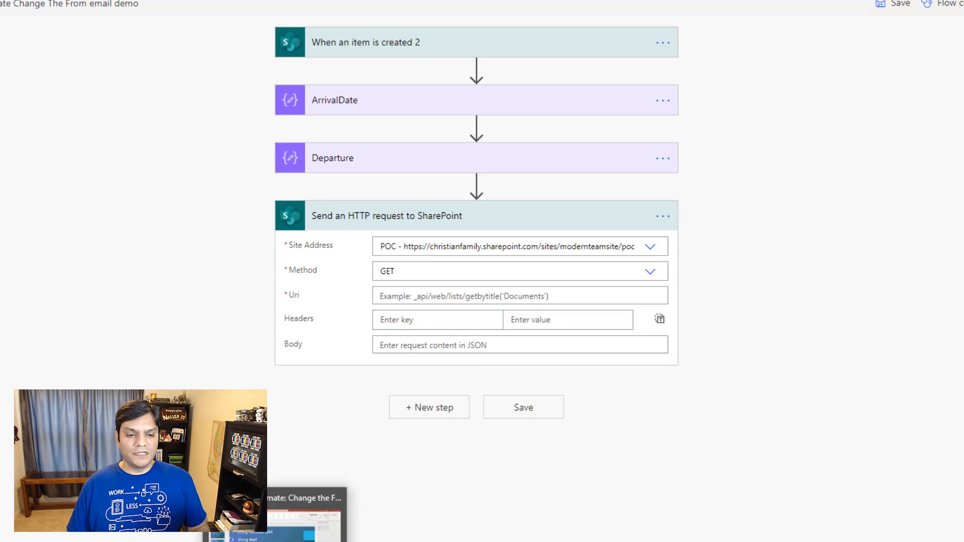
click(657, 279)
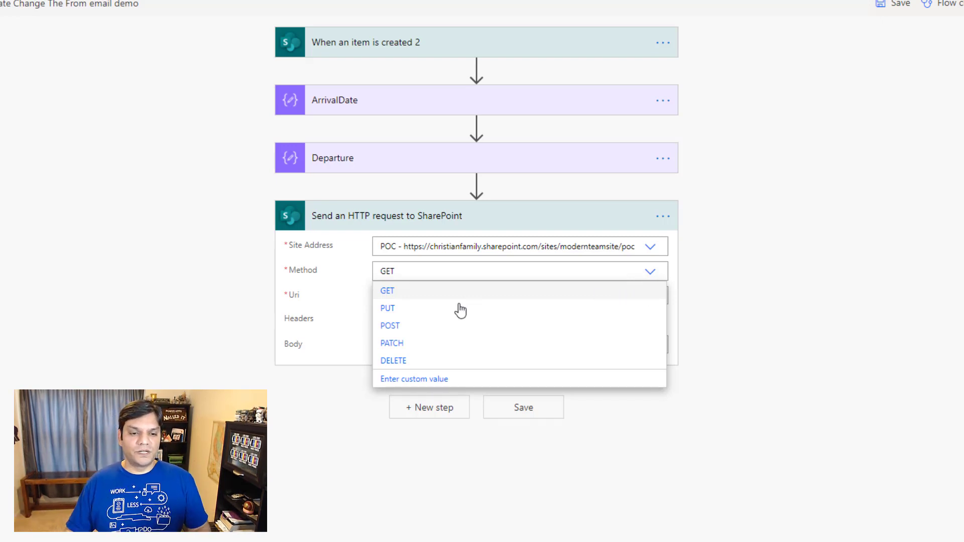
click(435, 326)
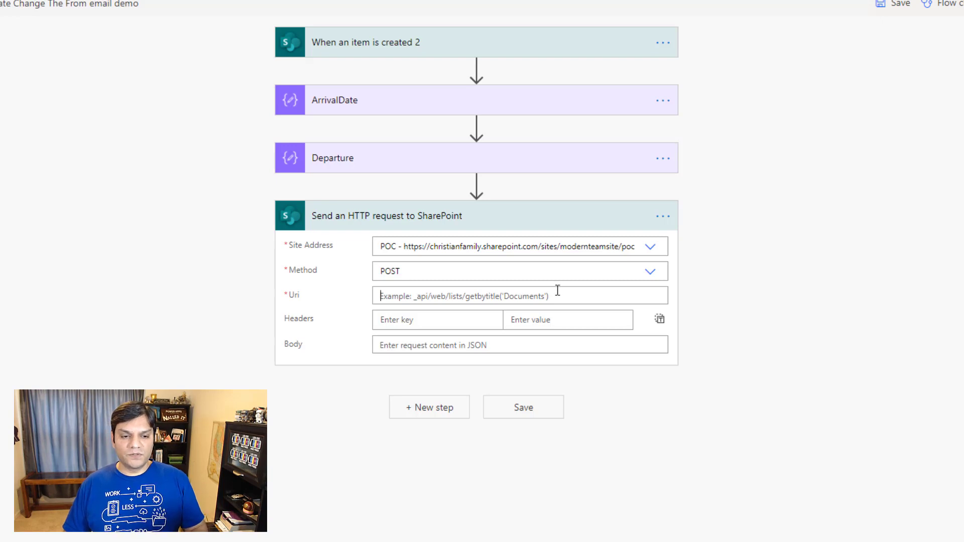
text(_api/SP.Utilities.Utility.SendEmail)
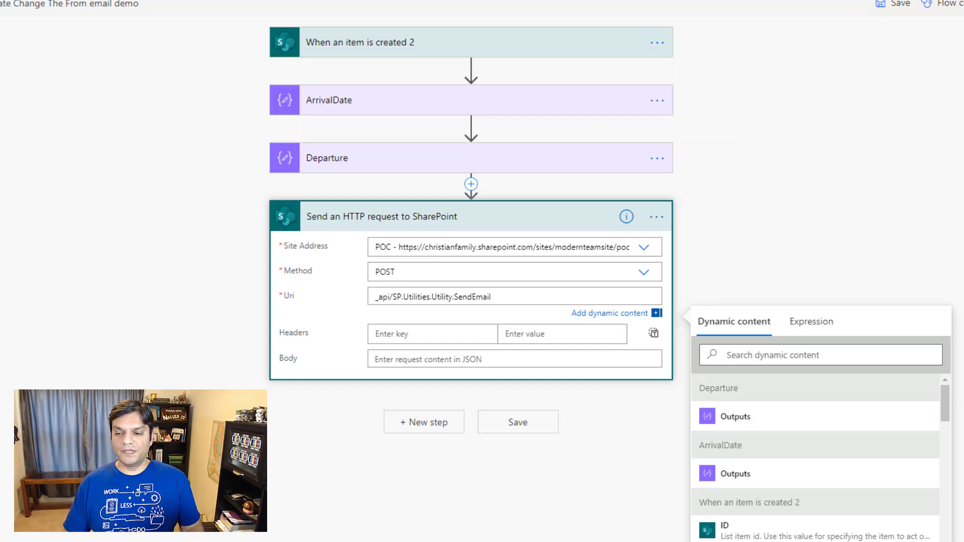
Add an Accept header with the value "application/json; odata=nometadata" to the HTTP request.
click(403, 335)
text(Accept)
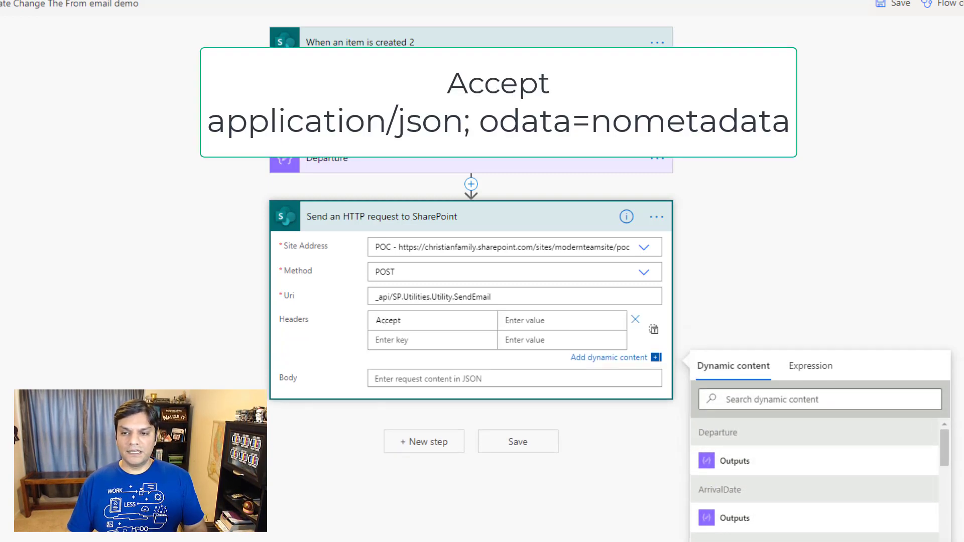
key(Tab)
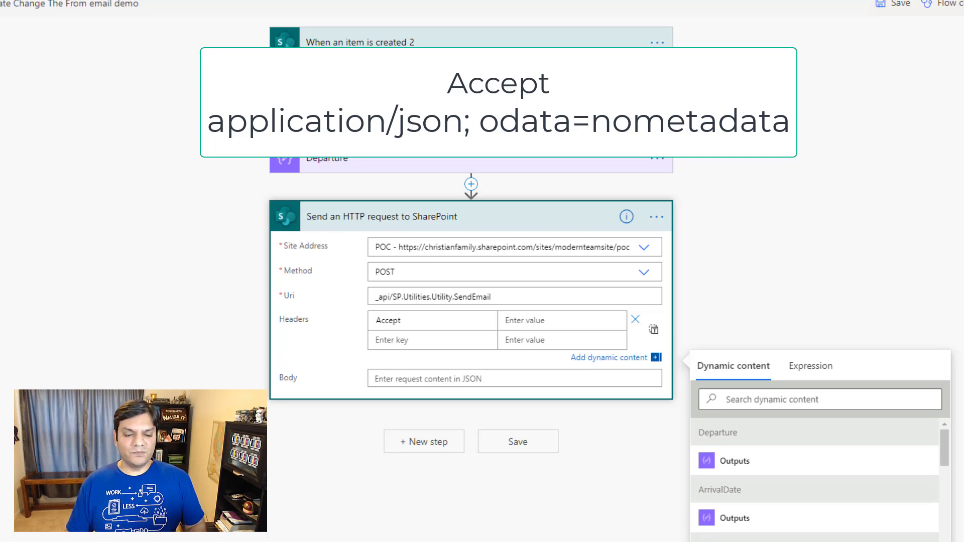
text(application/json; odata=nometadata)
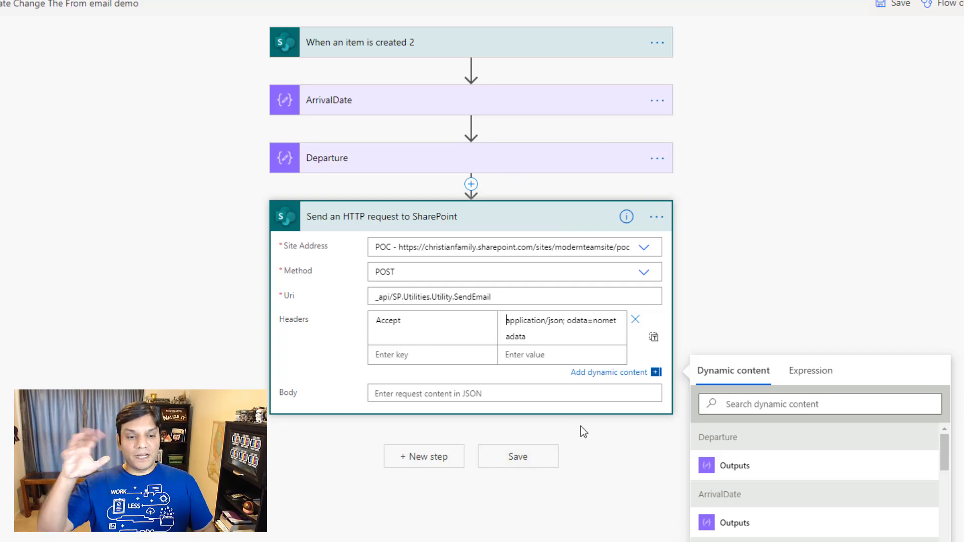
Enter a JSON skeleton in the request body with a 'properties' object containing empty 'To', 'Subject' and 'Body' entries.
click(558, 393)
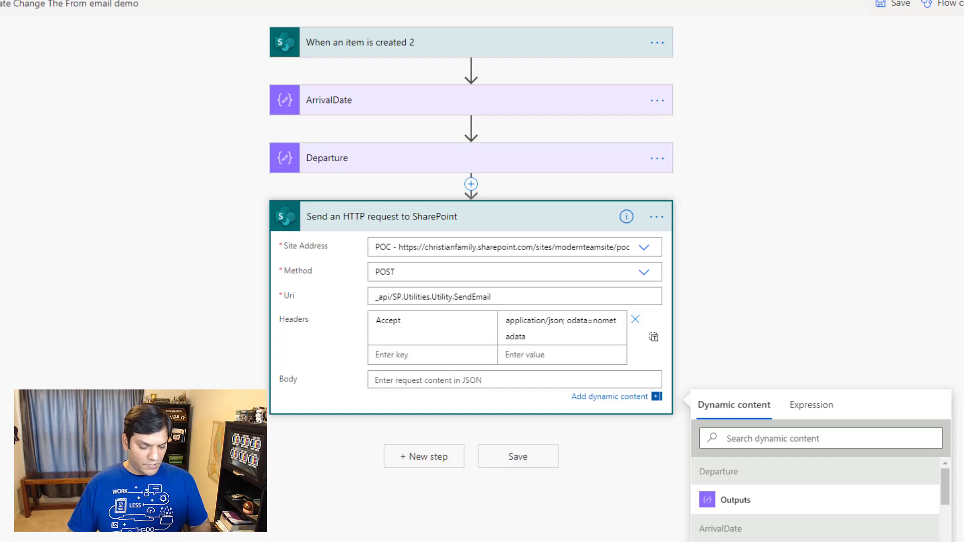
text({ 'properties': { 'To':, 'Subject':, 'Body': '  ' } })
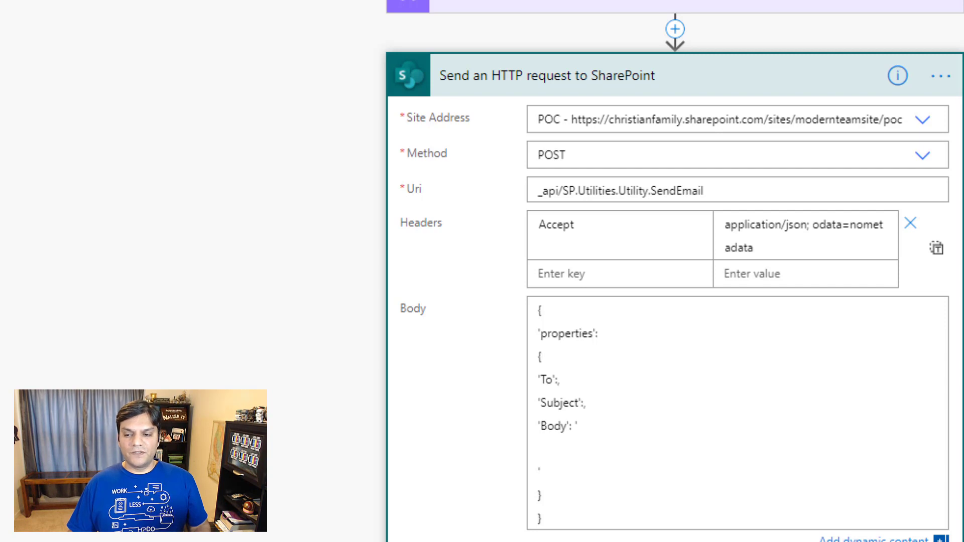
Insert the trigger's Created By DisplayName dynamic content as the value of 'To' in the request body.
click(600, 381)
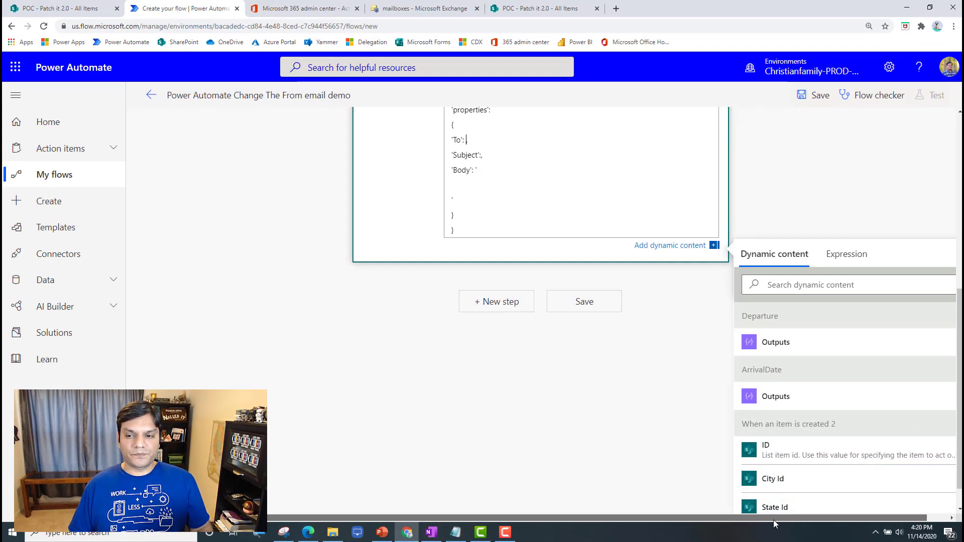
drag(773, 519, 826, 522)
scroll(833, 473, down, 3)
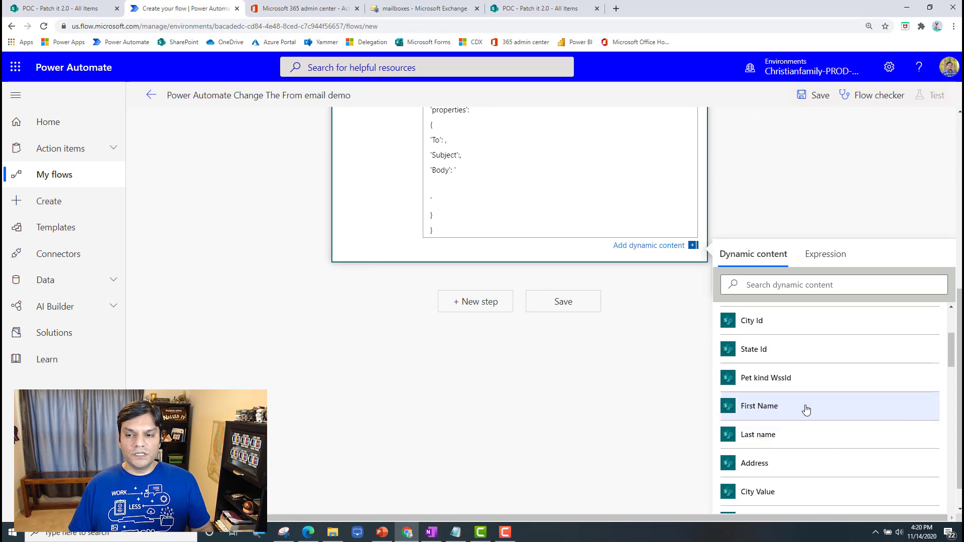
scroll(806, 410, down, 2)
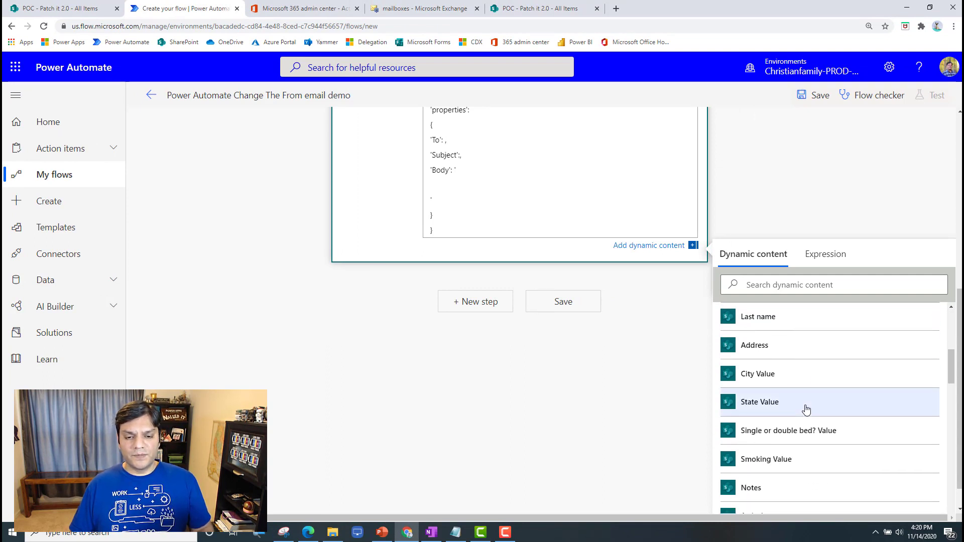
scroll(806, 409, down, 6)
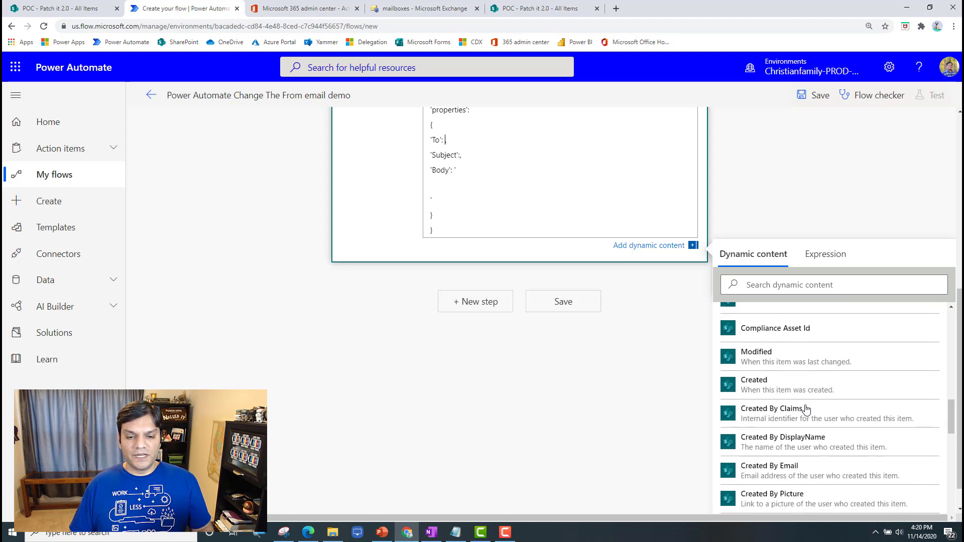
click(793, 447)
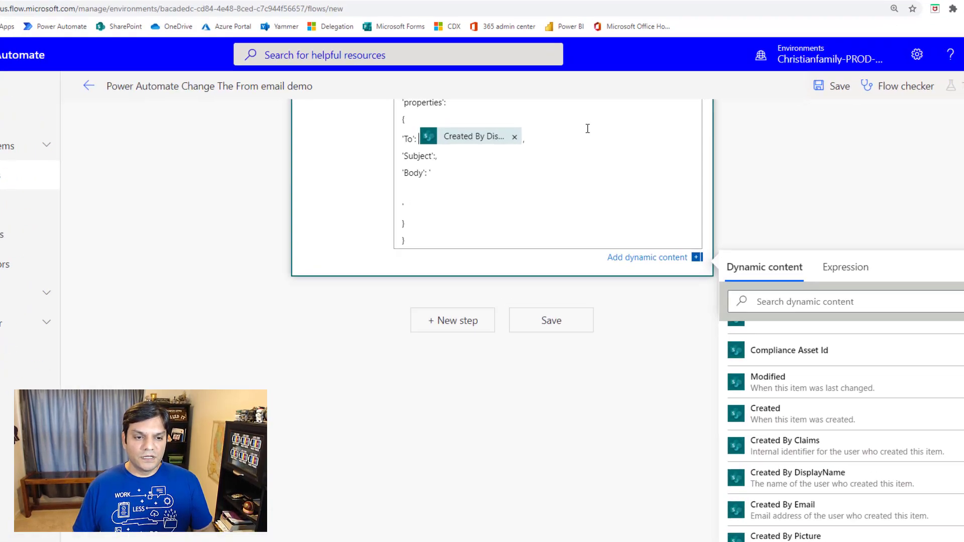
Wrap the Created By DisplayName token in [' and '] so that 'To' holds a quoted array followed by a comma.
text([')
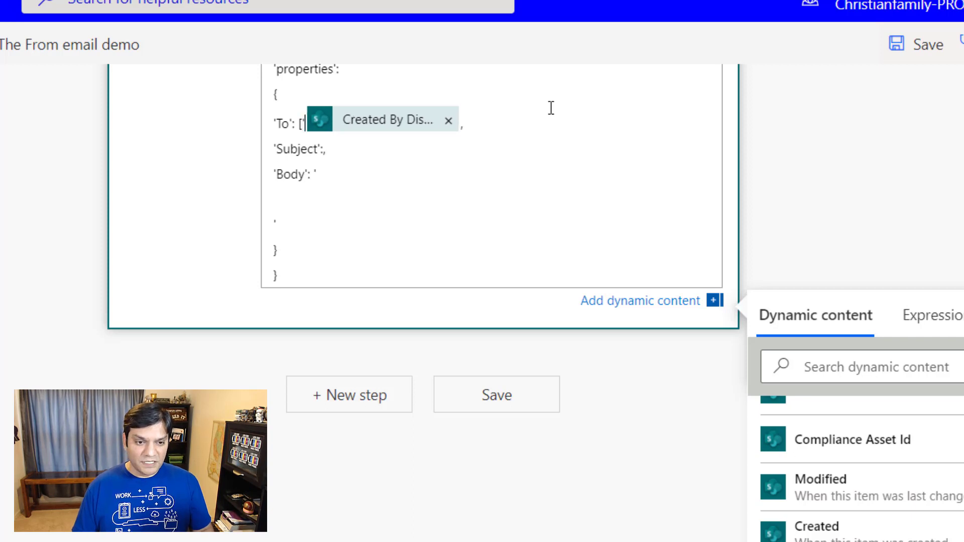
key(Right)
text('])
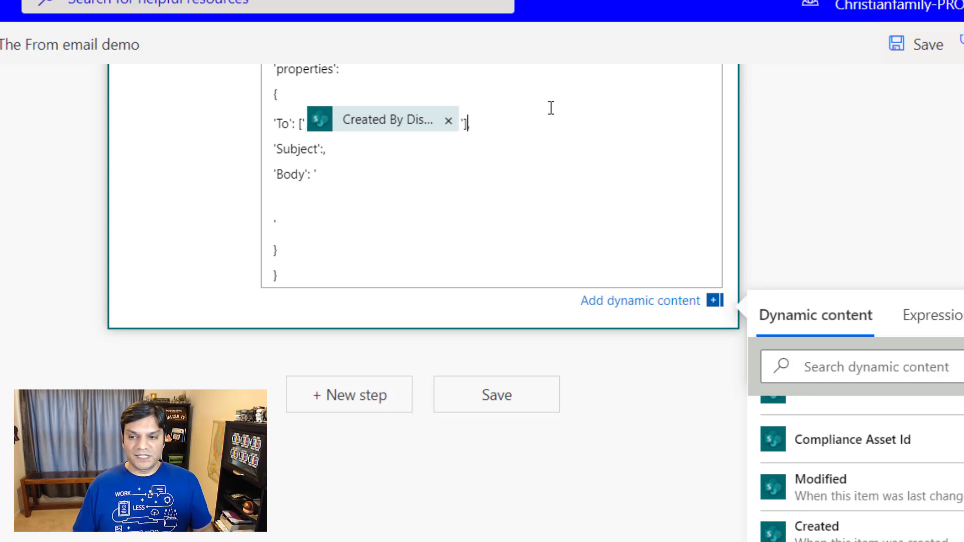
text(,)
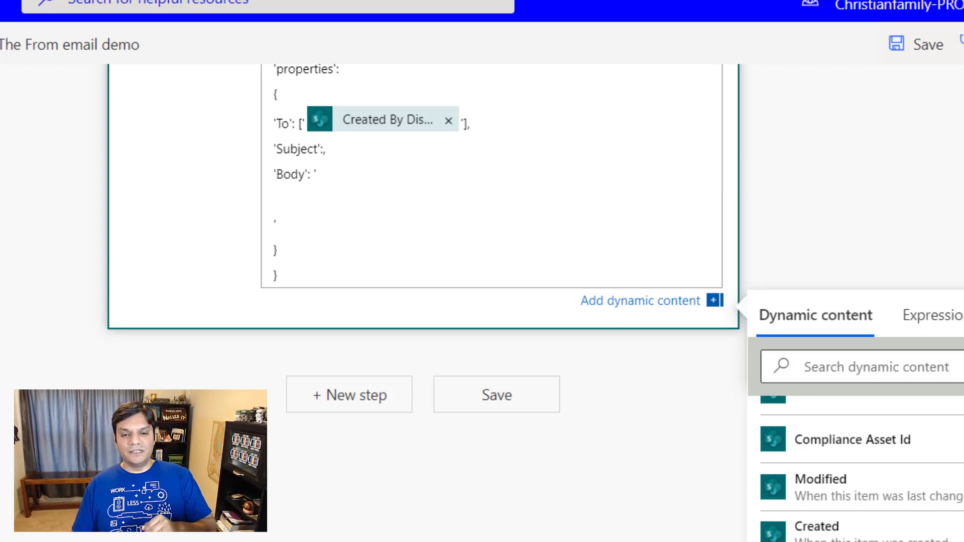
Save the flow with the HTTP request to SharePoint action in place.
scroll(929, 484, up, 5)
scroll(929, 484, up, 5)
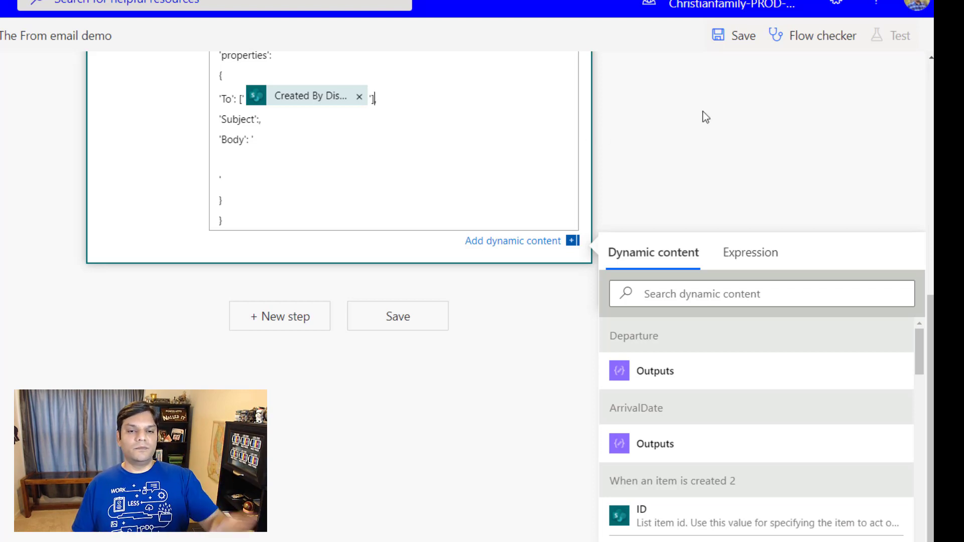
text(,)
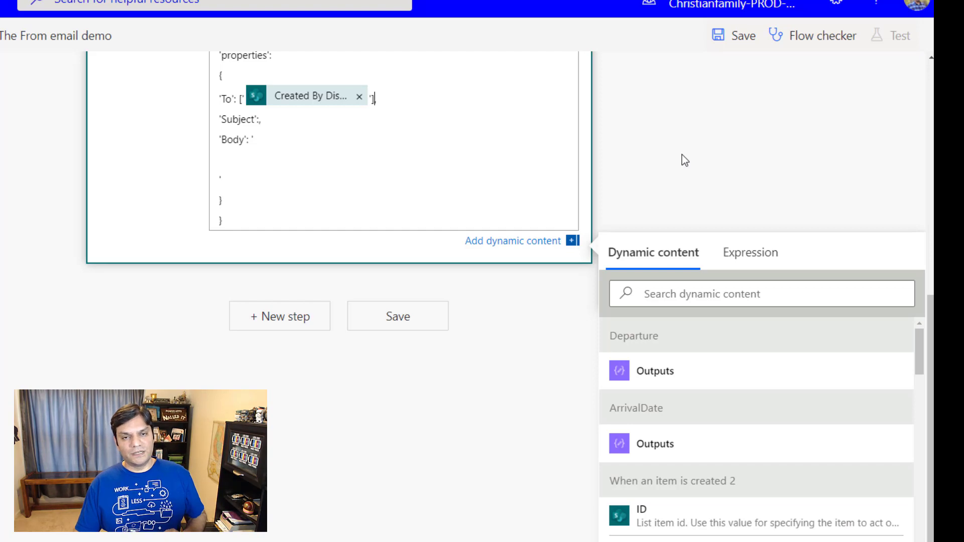
scroll(683, 156, up, 5)
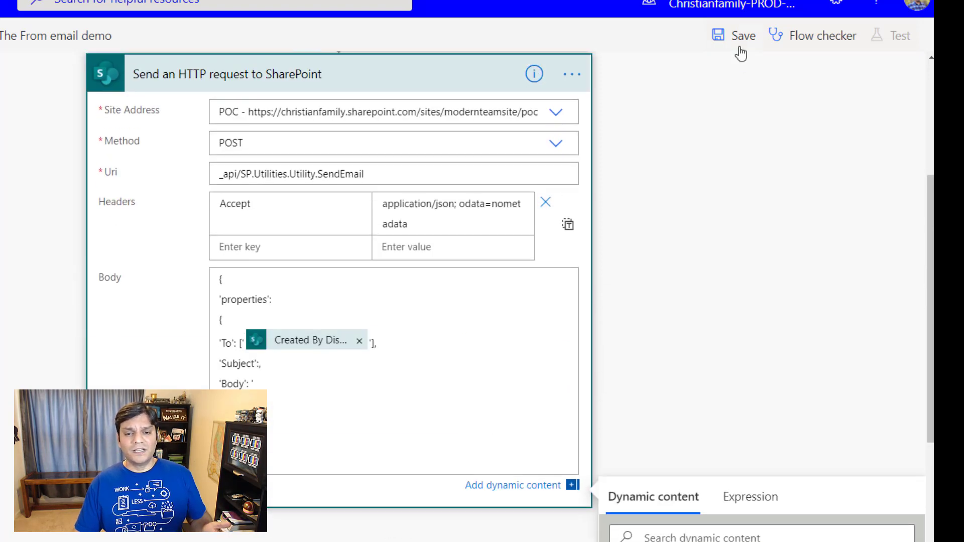
click(739, 47)
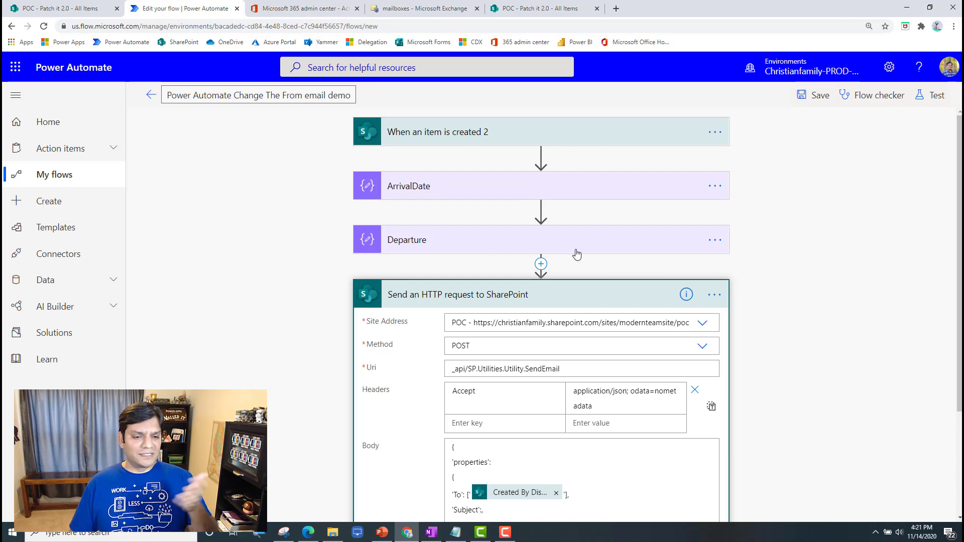
Insert an Initialize variable action between Departure and the HTTP request to SharePoint.
click(540, 266)
click(524, 280)
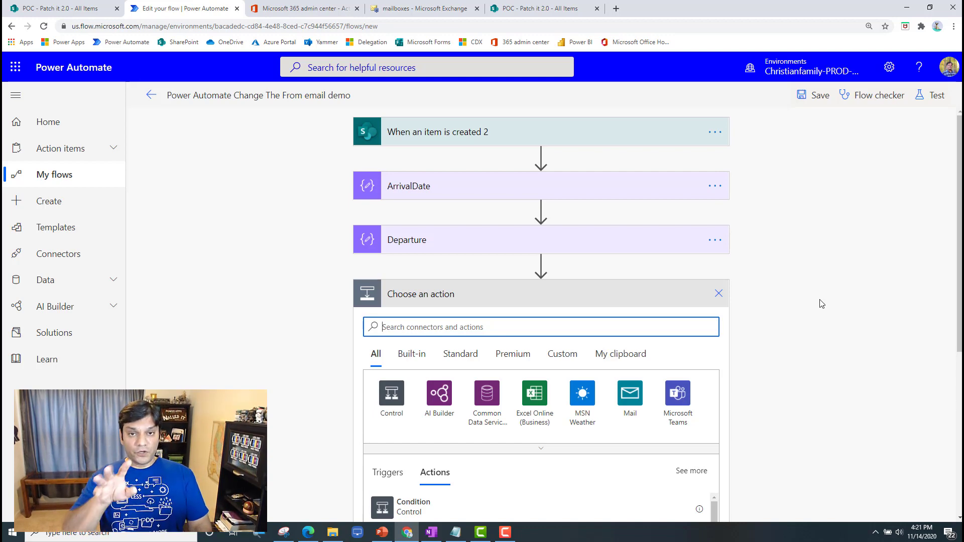
text(Varia)
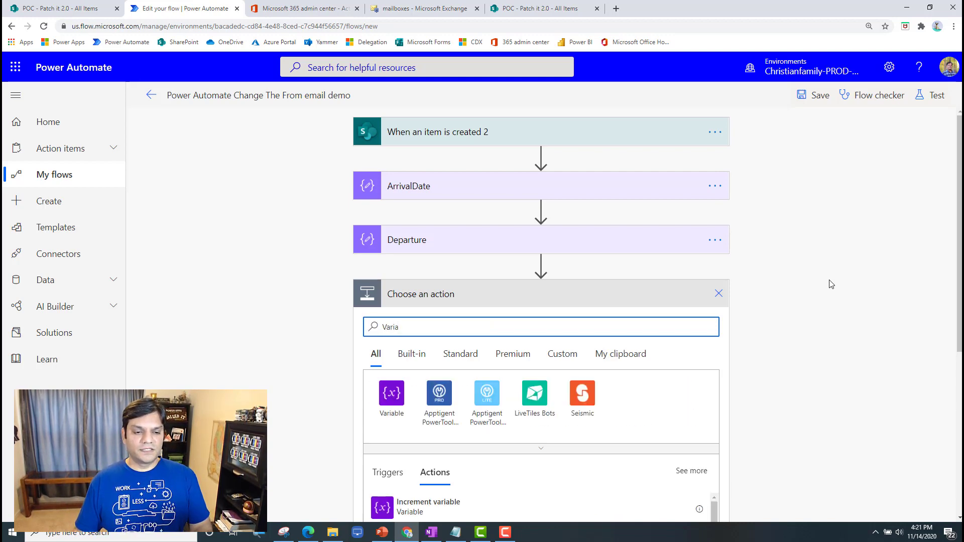
scroll(831, 284, down, 5)
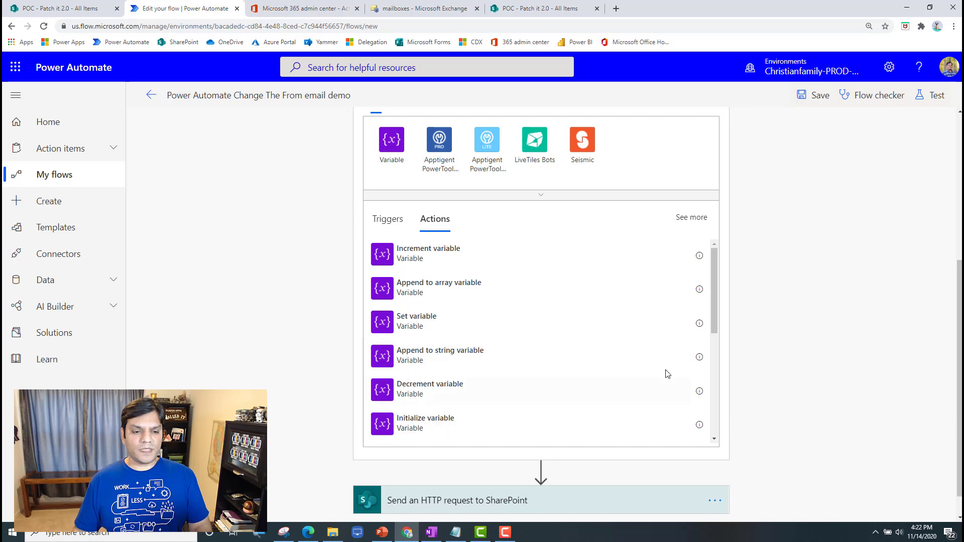
click(458, 428)
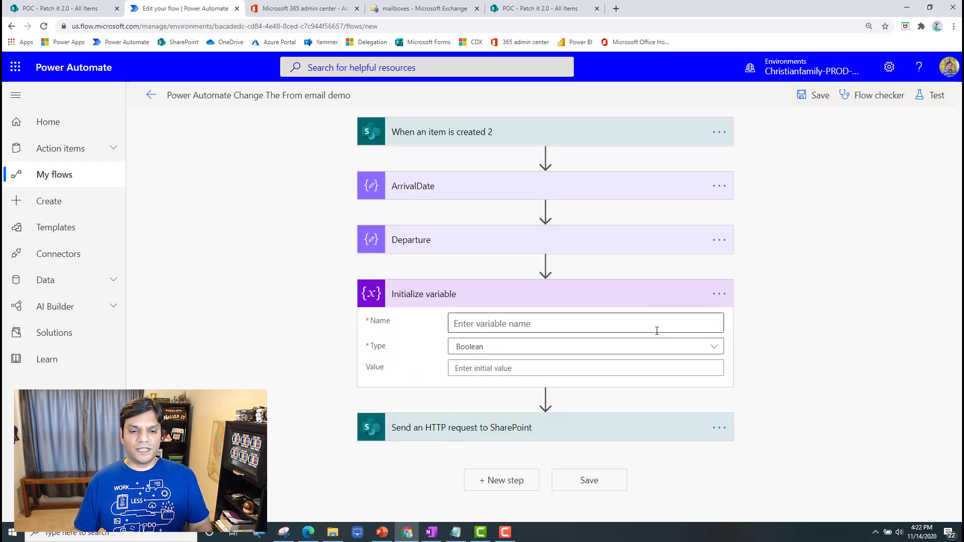
Name the variable SingleOrDouble and set its type to String.
click(657, 330)
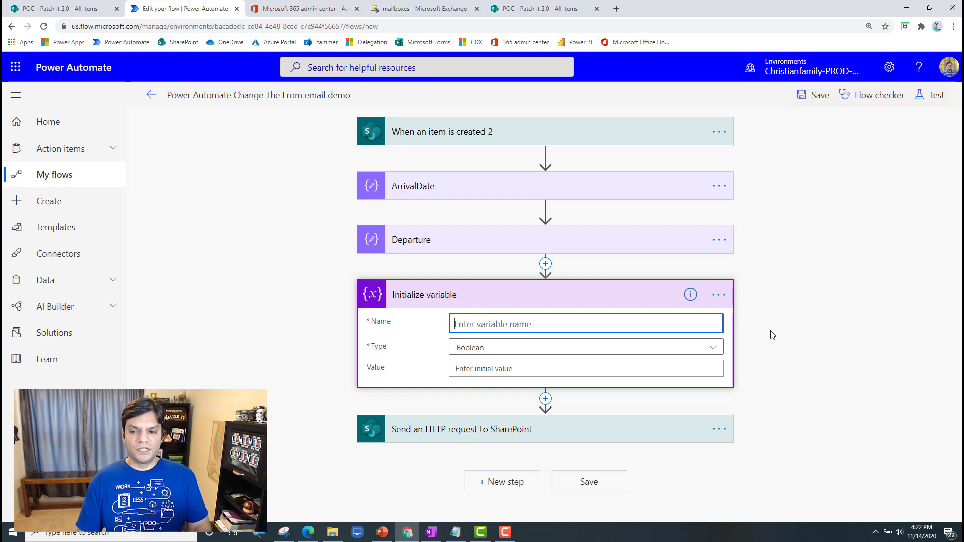
text(Single)
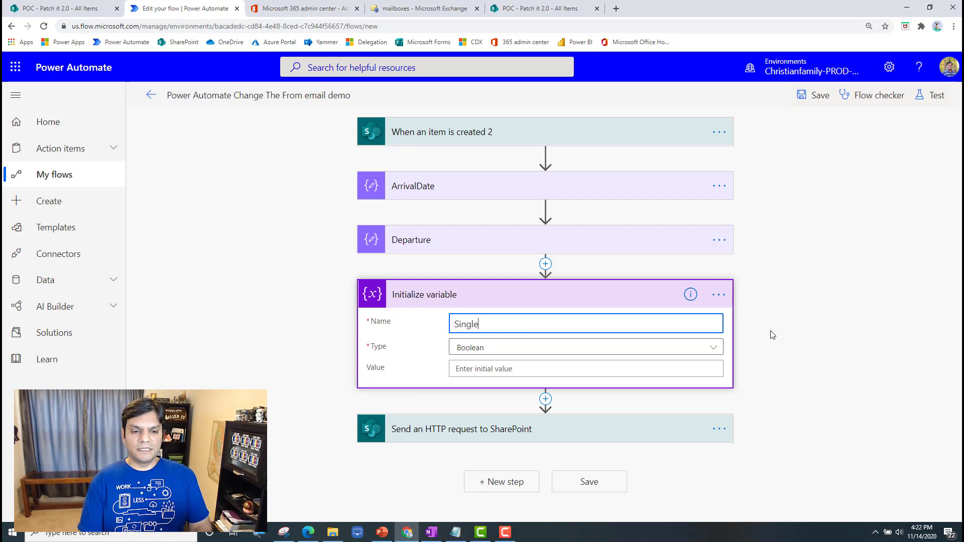
text(OrDoubl)
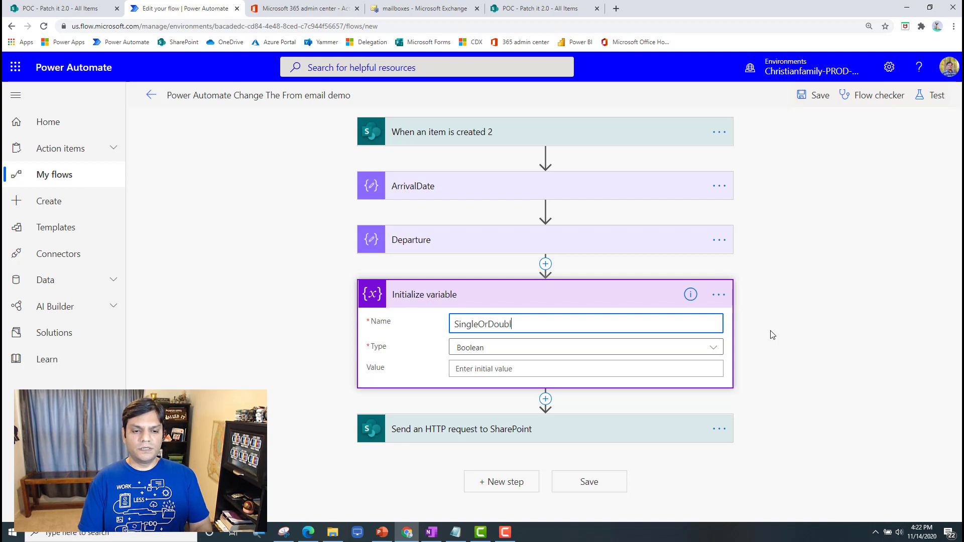
text(e)
click(639, 349)
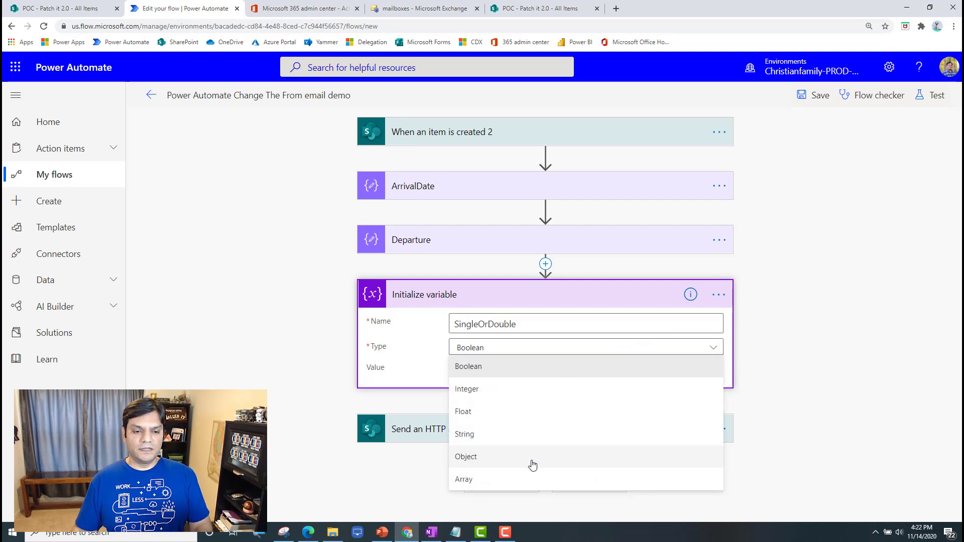
click(523, 434)
Set the SingleOrDouble variable's initial value to the dynamic content 'Single or double bed? Value'.
click(480, 374)
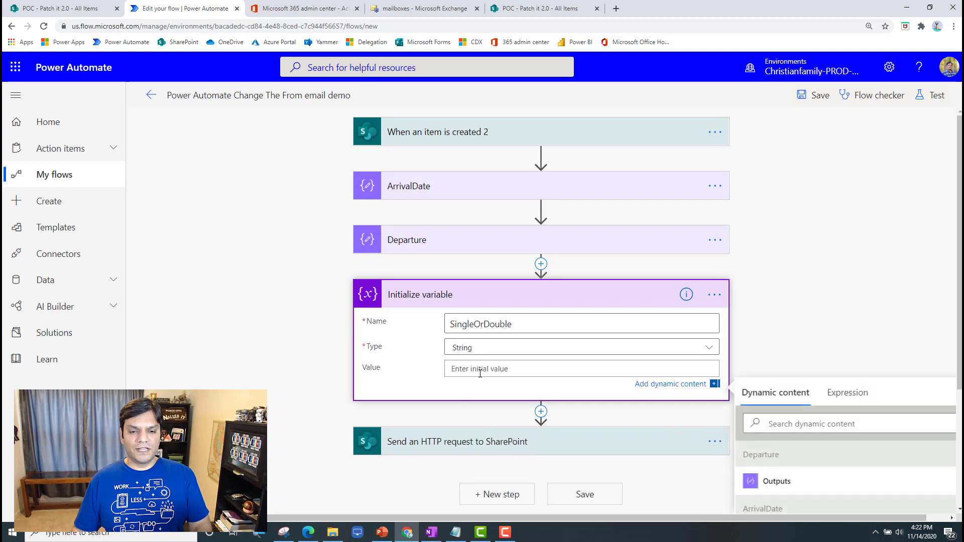
scroll(949, 359, down, 3)
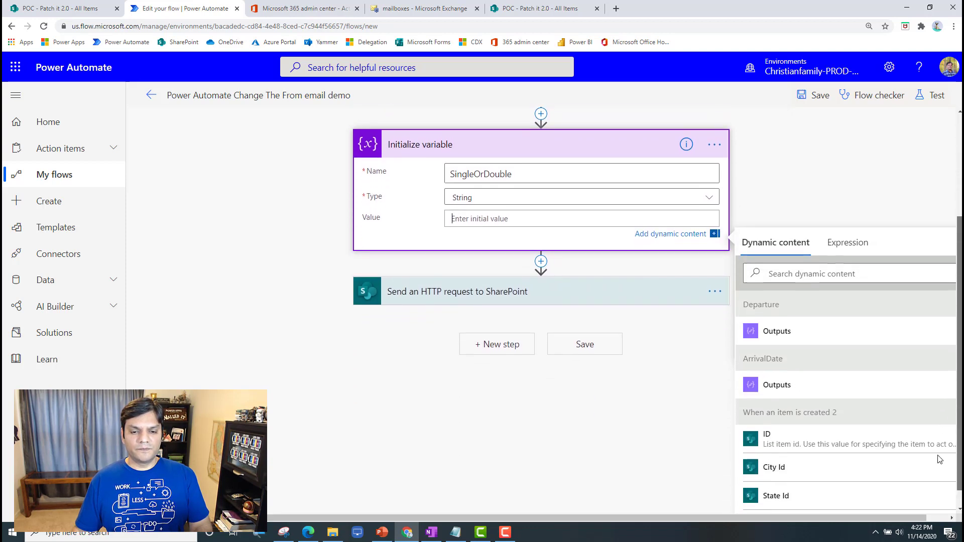
drag(940, 459, 938, 466)
drag(812, 518, 893, 520)
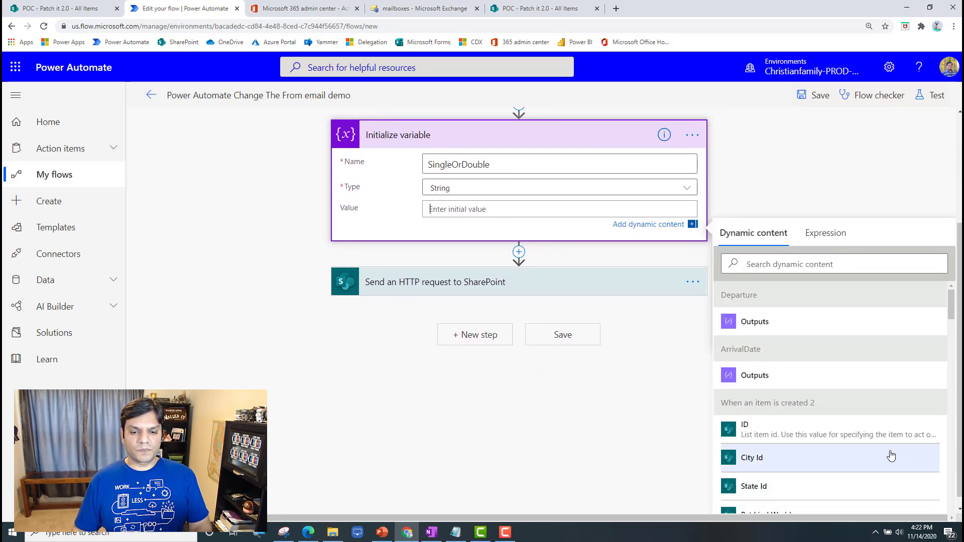
scroll(889, 457, down, 5)
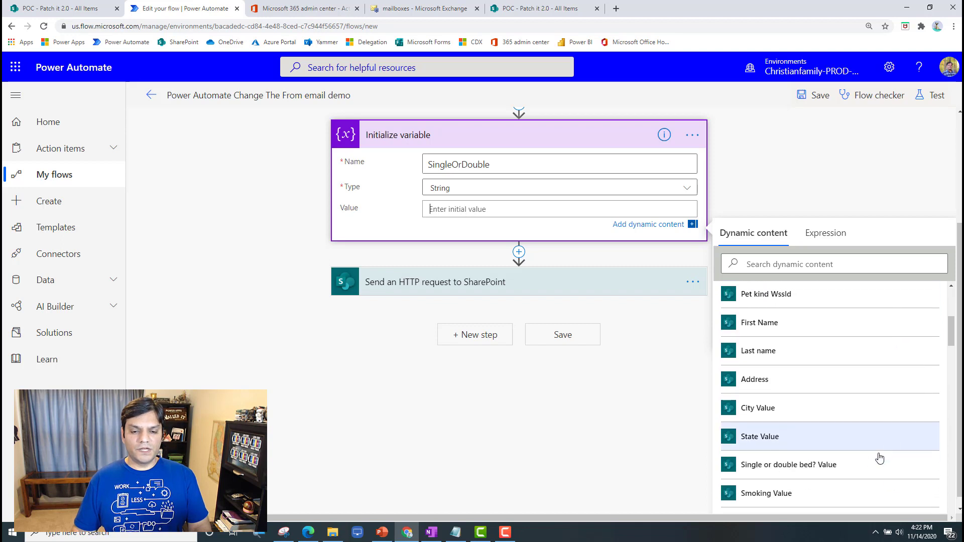
click(880, 463)
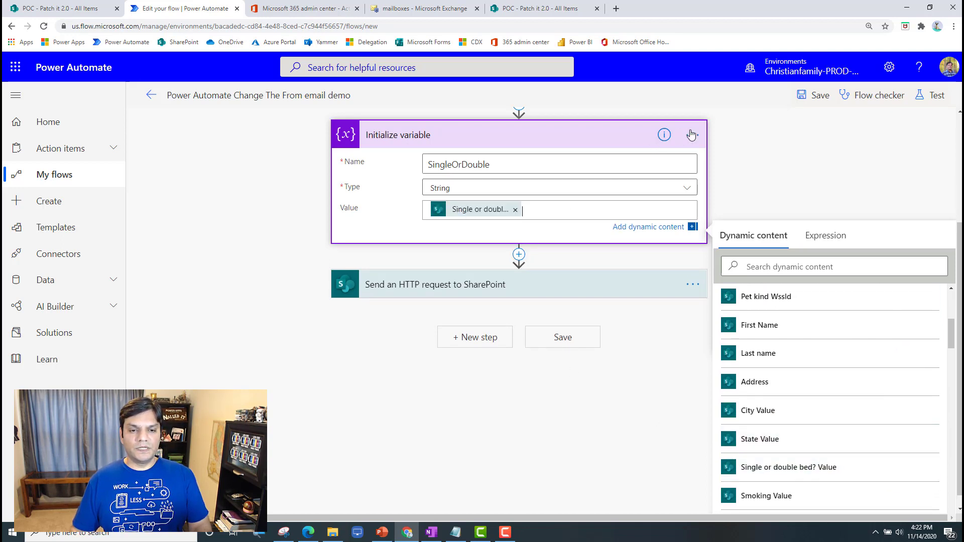
Rename the Initialize variable action to SingleOrDoubleVar.
click(691, 135)
click(718, 301)
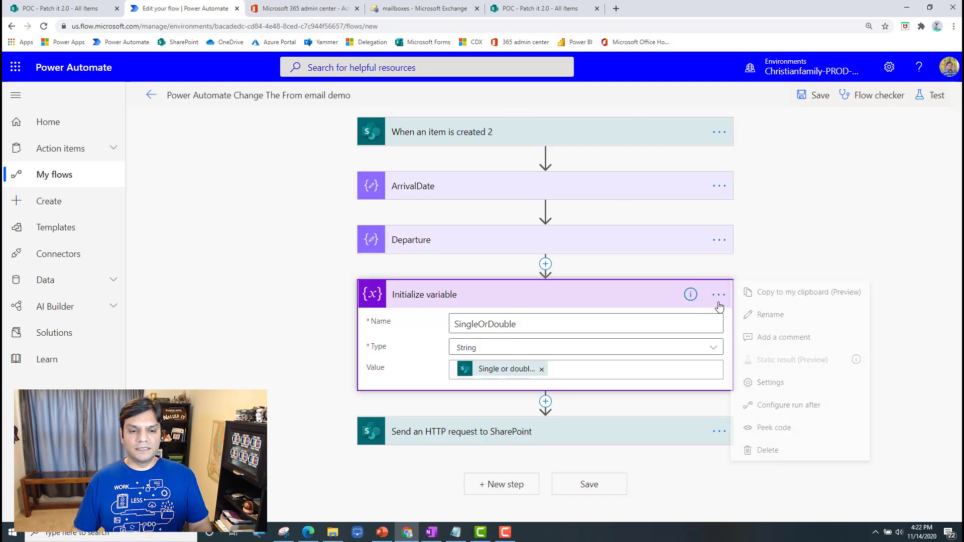
click(753, 315)
text(Sin)
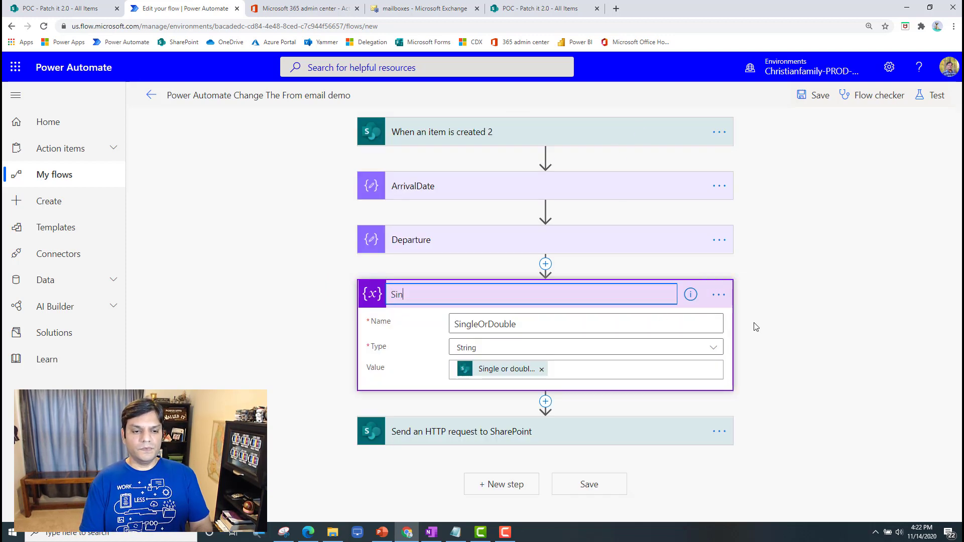
text(gleOrDoubl)
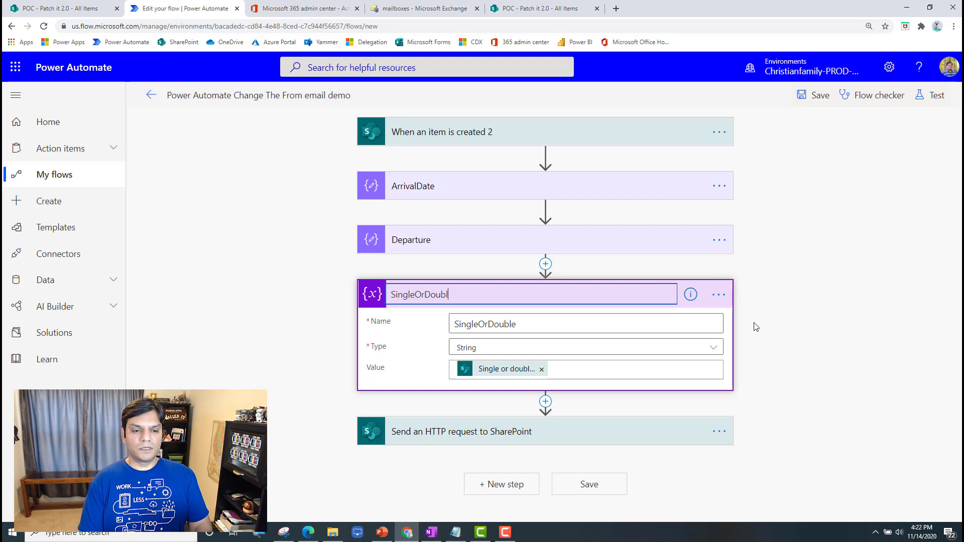
text(eVar)
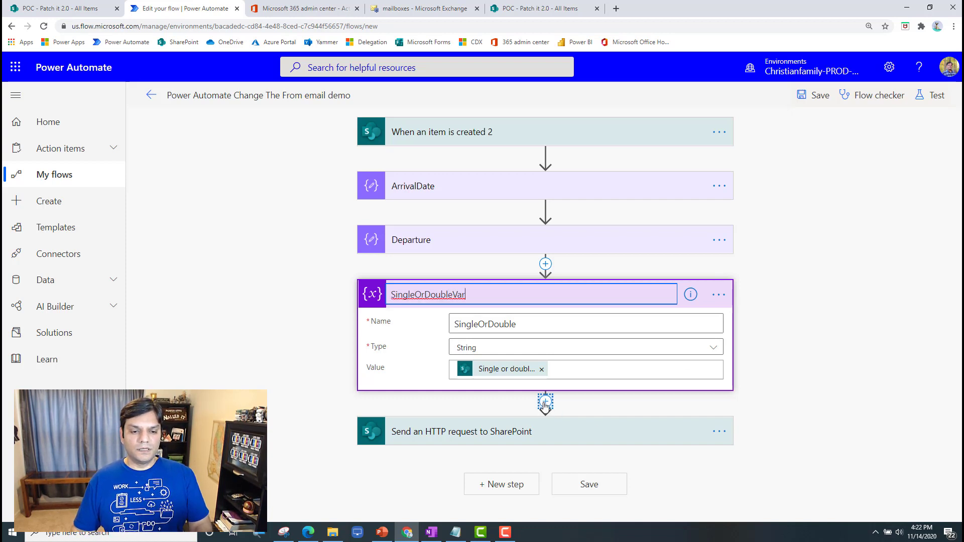
Add a second Initialize variable action after SingleOrDoubleVar and start on its name.
click(546, 402)
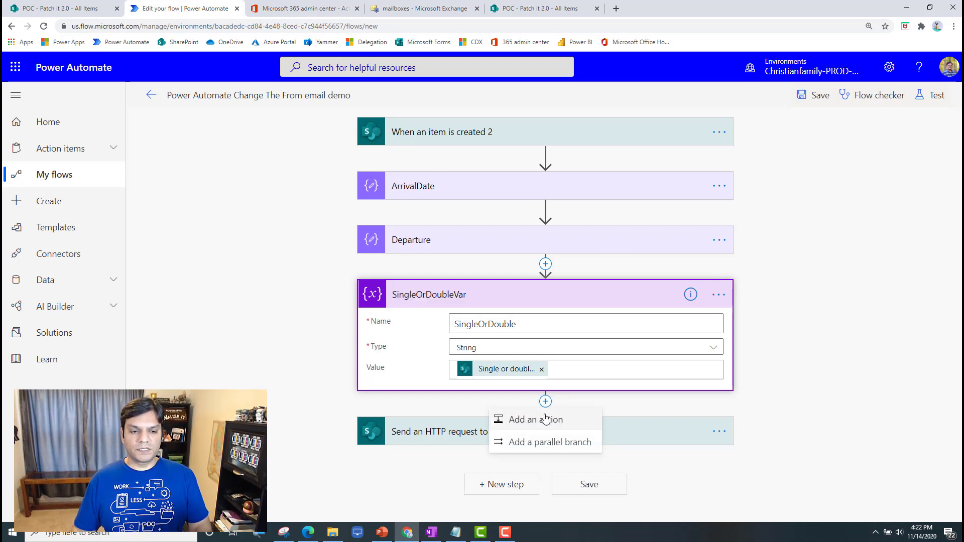
click(545, 421)
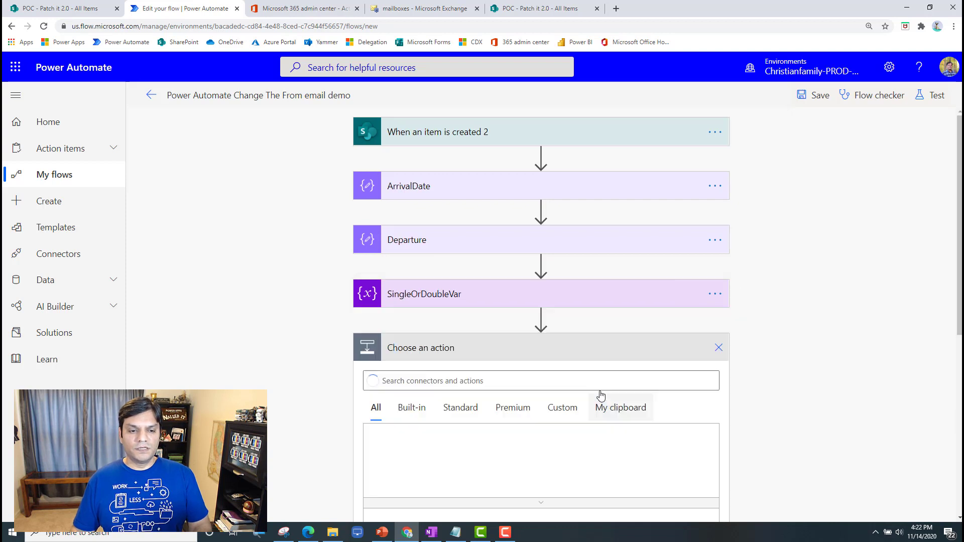
text(vari)
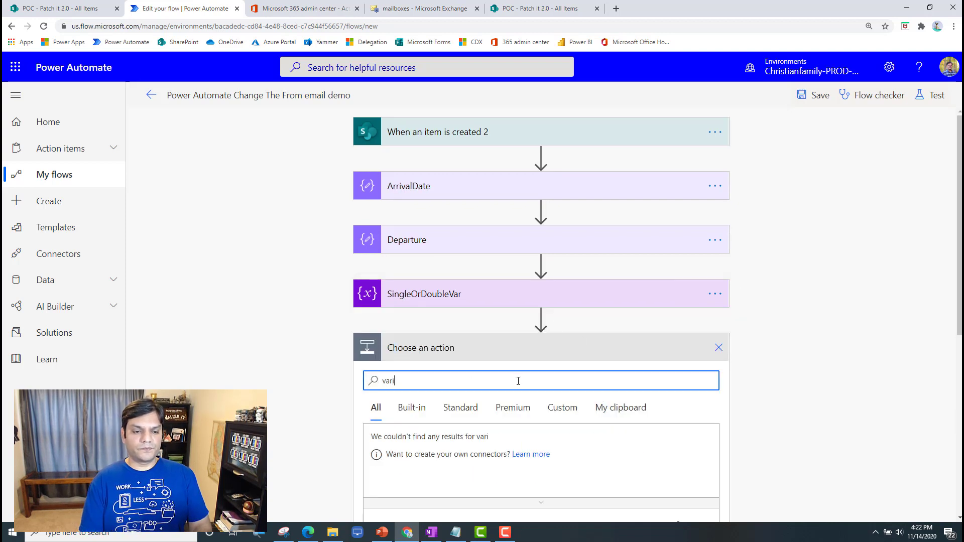
click(389, 440)
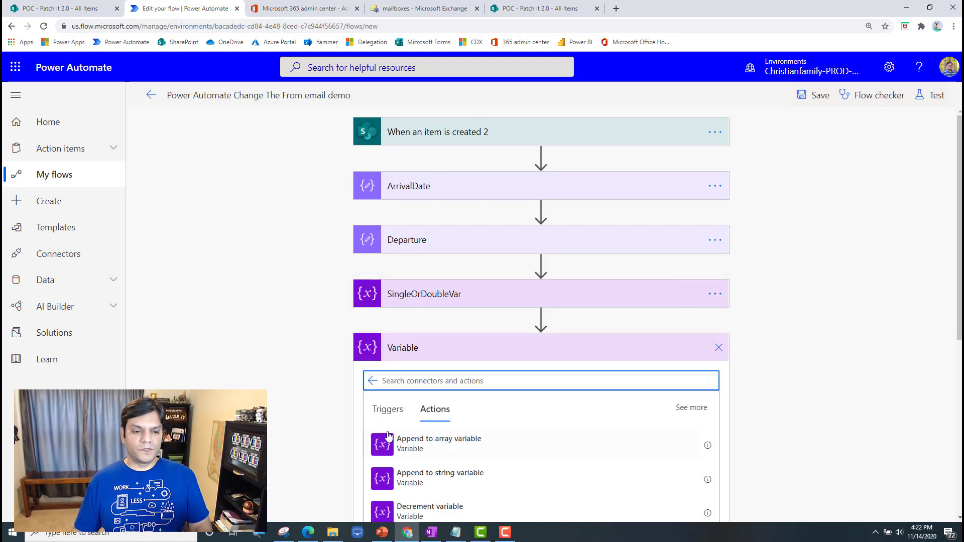
scroll(283, 422, down, 4)
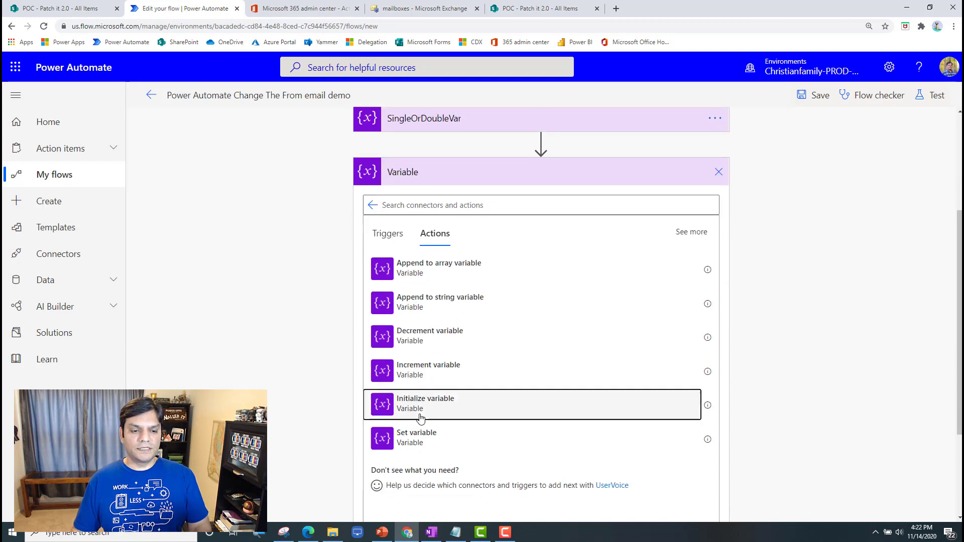
click(411, 403)
click(654, 345)
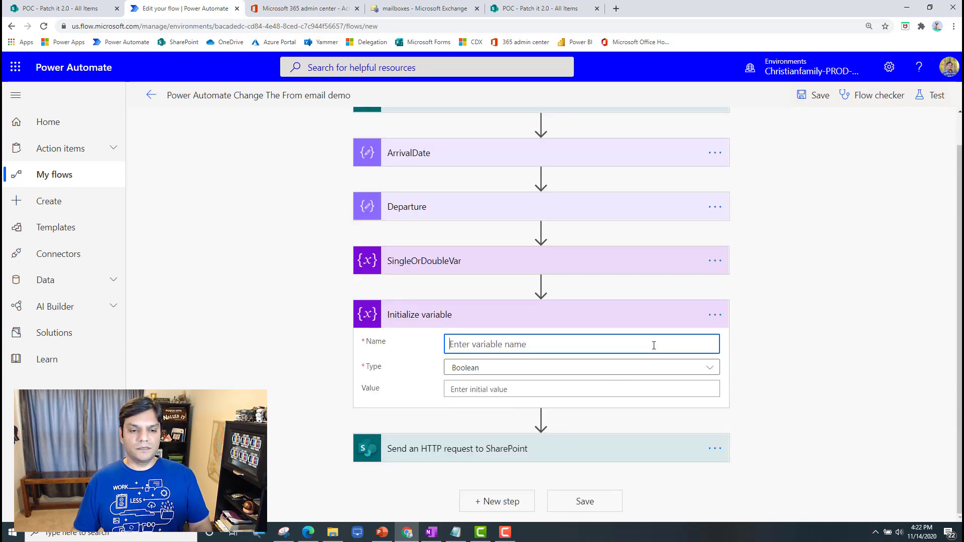
Name the new variable SmokingOrNonSmoking and set its type to String.
text(S)
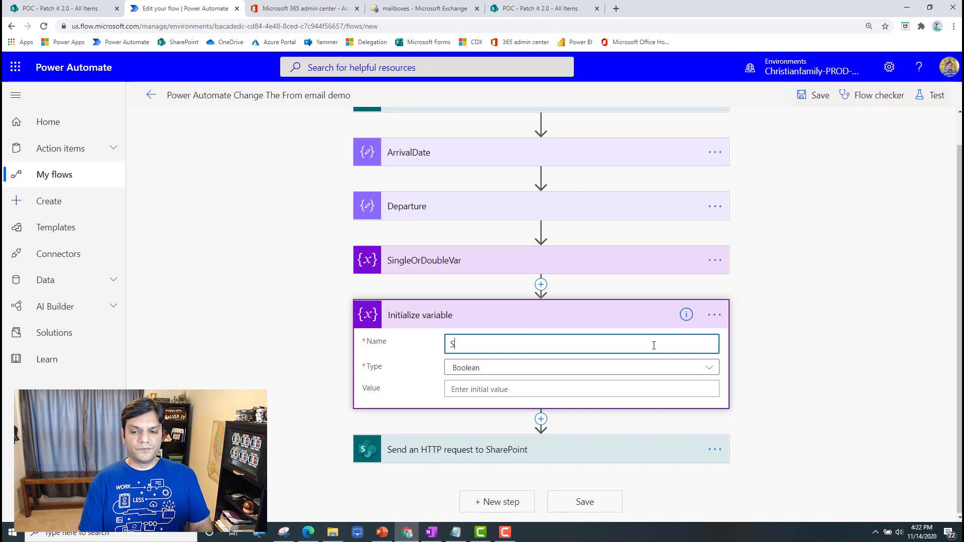
text(mokingOrNon)
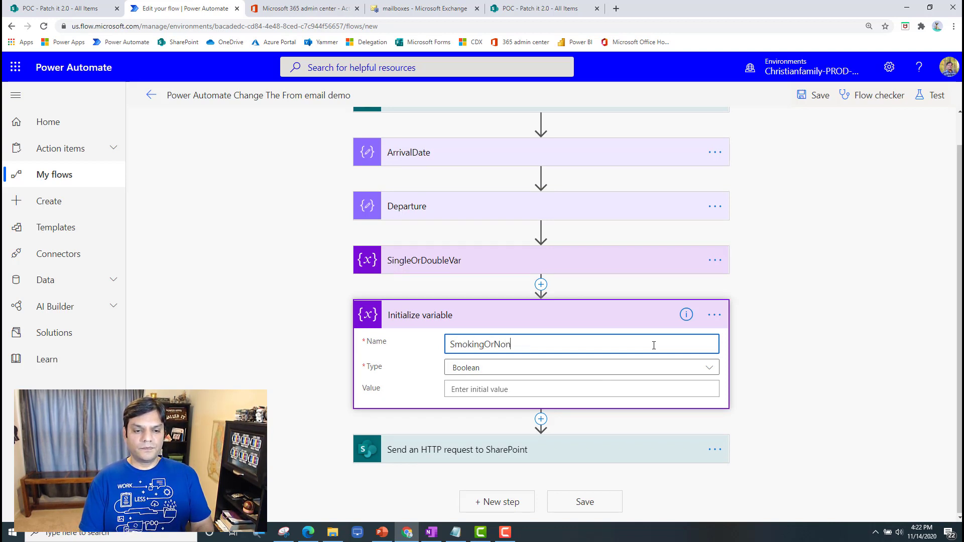
text(Smok)
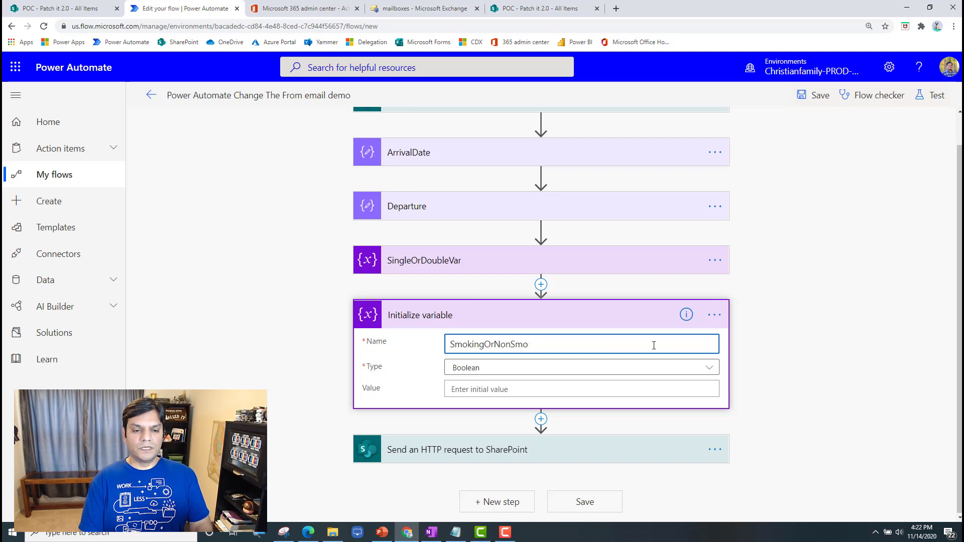
text(king)
click(634, 372)
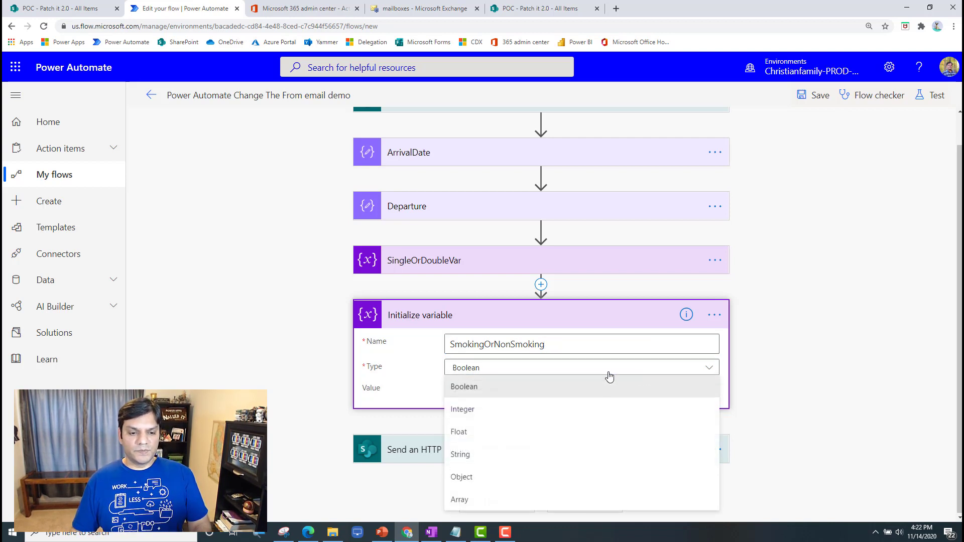
click(511, 454)
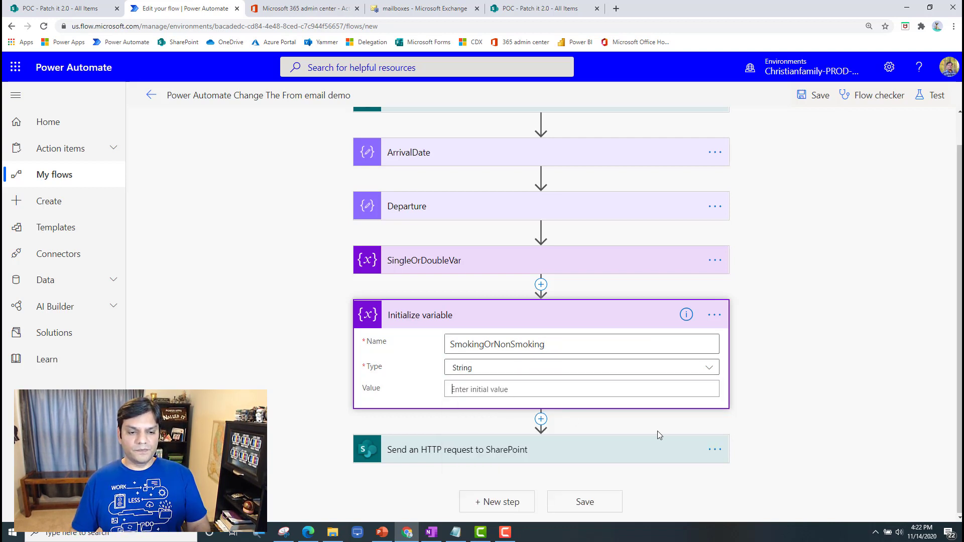
Set the SmokingOrNonSmoking variable's initial value to the dynamic content 'Smoking Value'.
drag(604, 519, 689, 523)
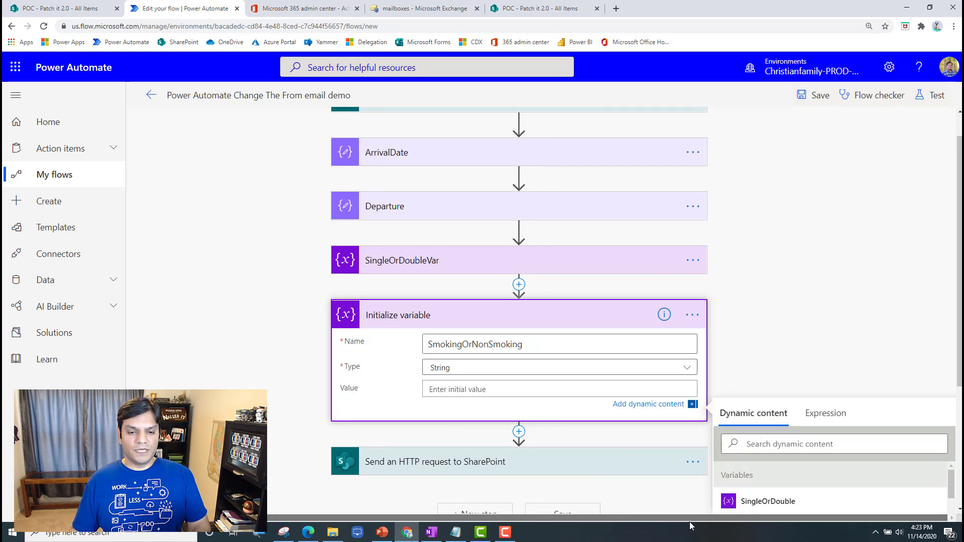
drag(960, 356, 960, 454)
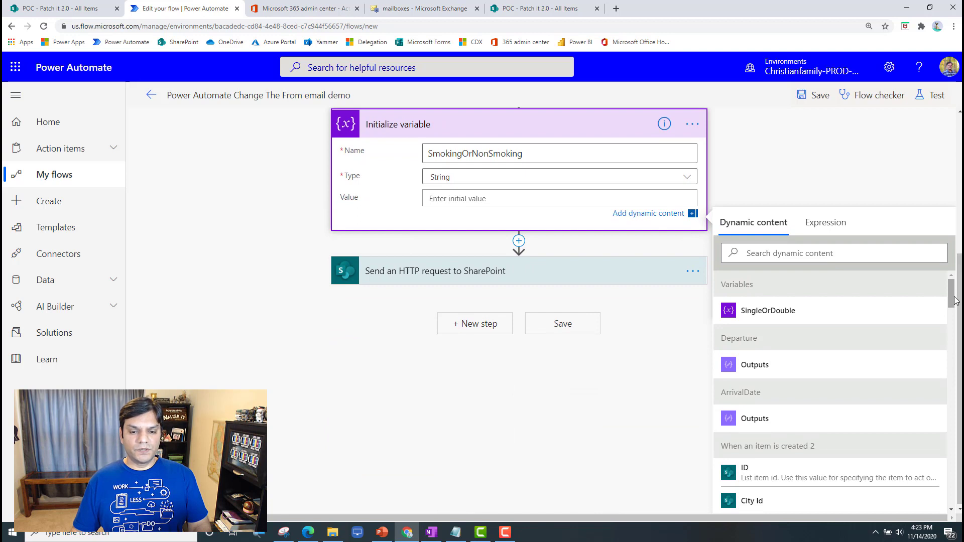
drag(952, 300, 954, 352)
click(850, 357)
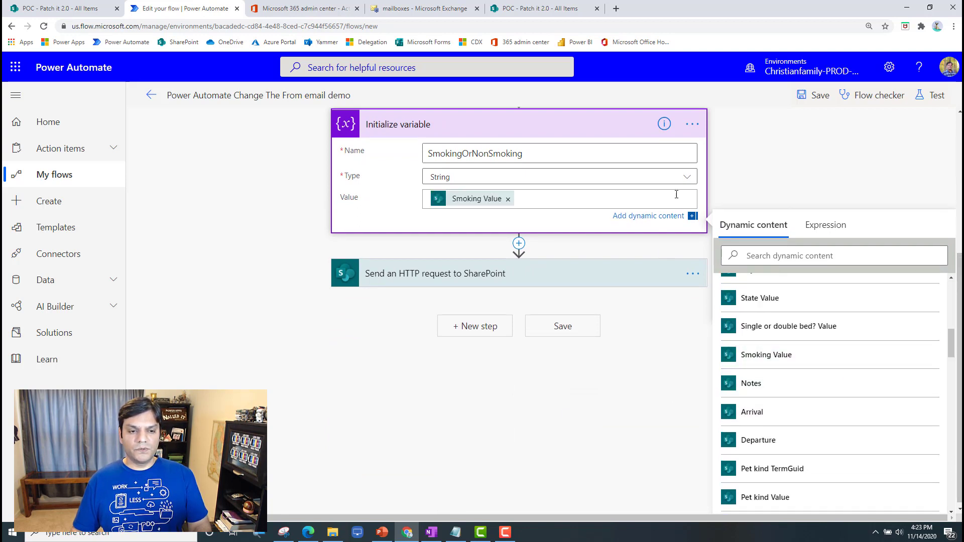
Rename the SmokingOrNonSmoking variable's Initialize variable action to SmokingOrNonSmokingVar.
click(696, 130)
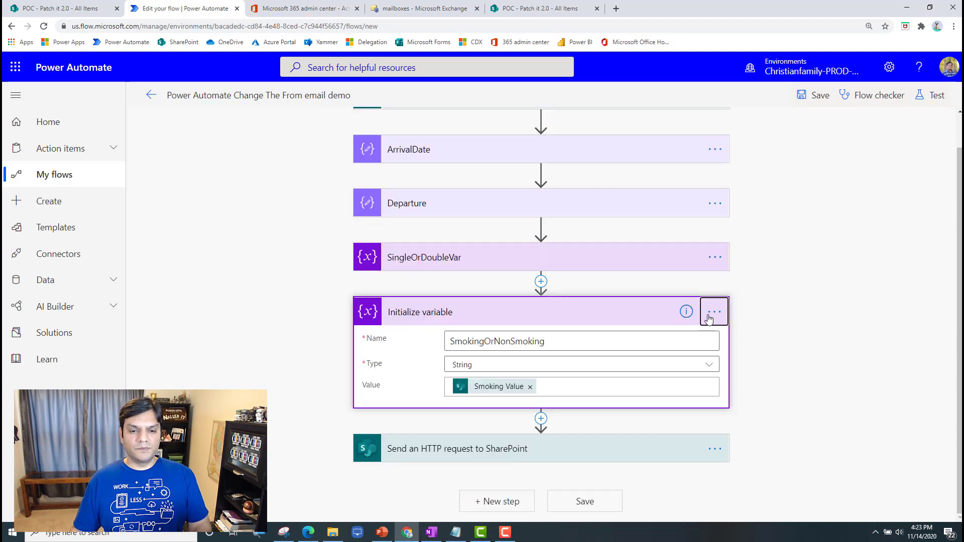
click(718, 320)
click(756, 337)
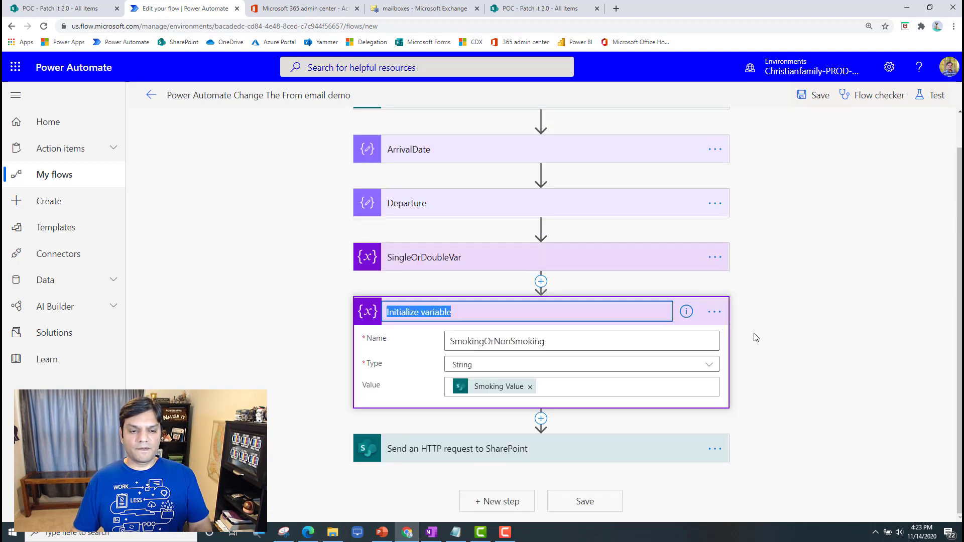
text(Smoking)
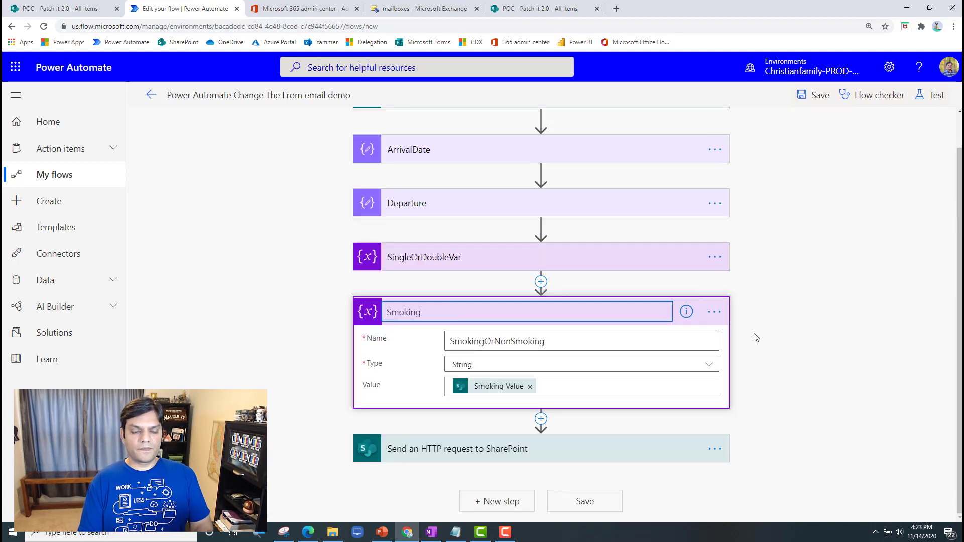
text(OrNonSmo)
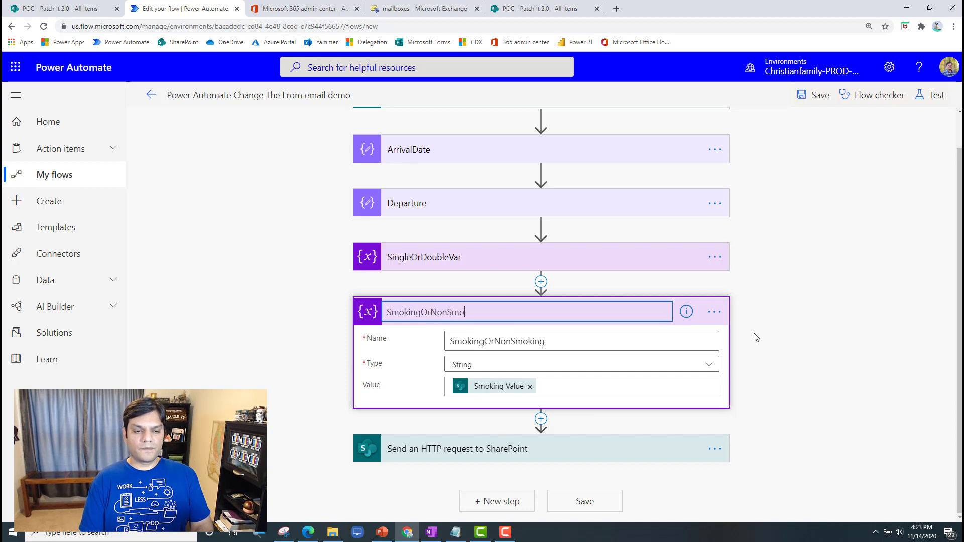
text(kingVar)
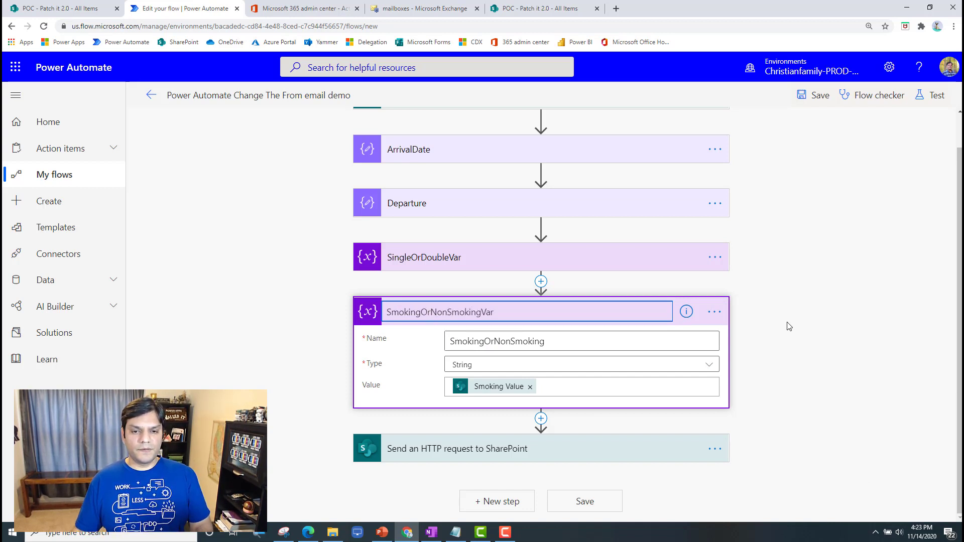
click(789, 327)
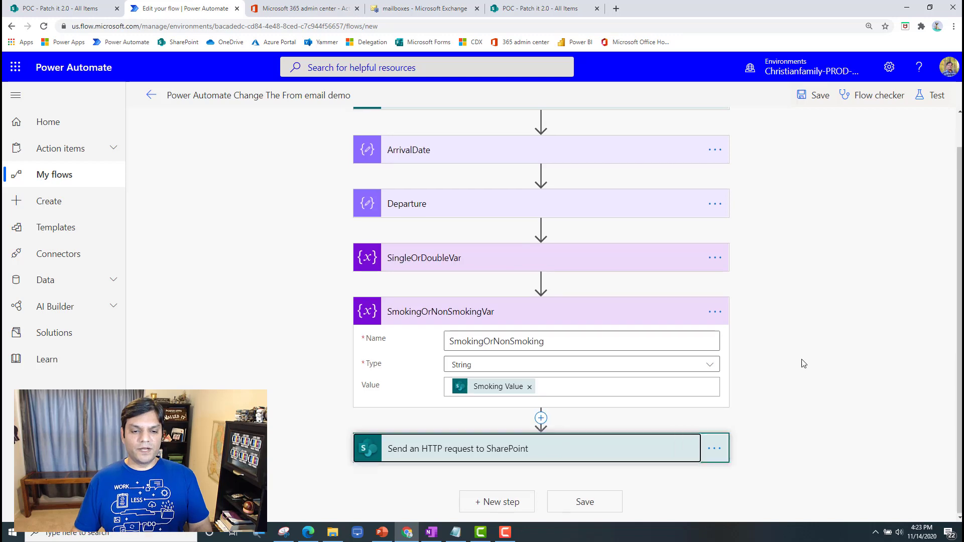
Enter the quoted Subject text 'A new reservation has been submitted by ' in the body of the SharePoint HTTP request.
scroll(800, 363, down, 6)
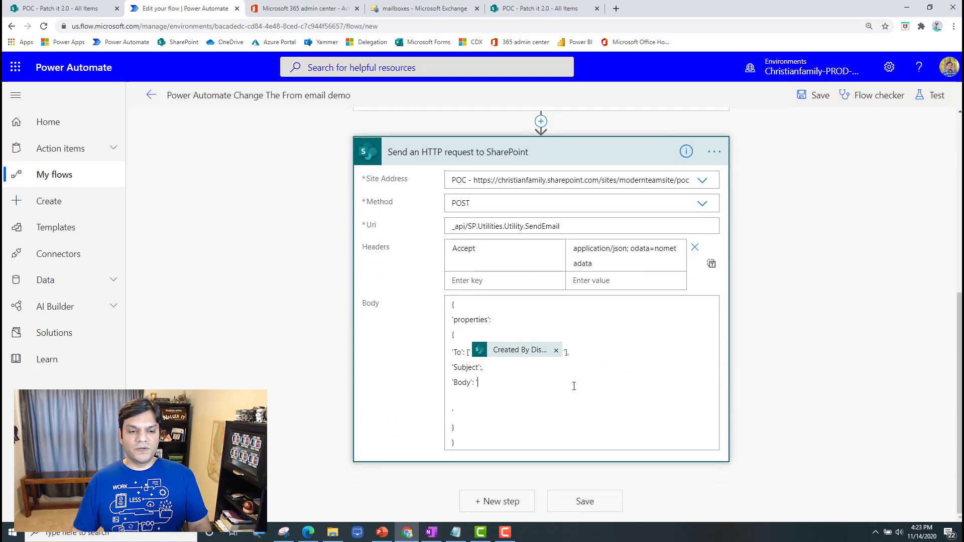
click(603, 368)
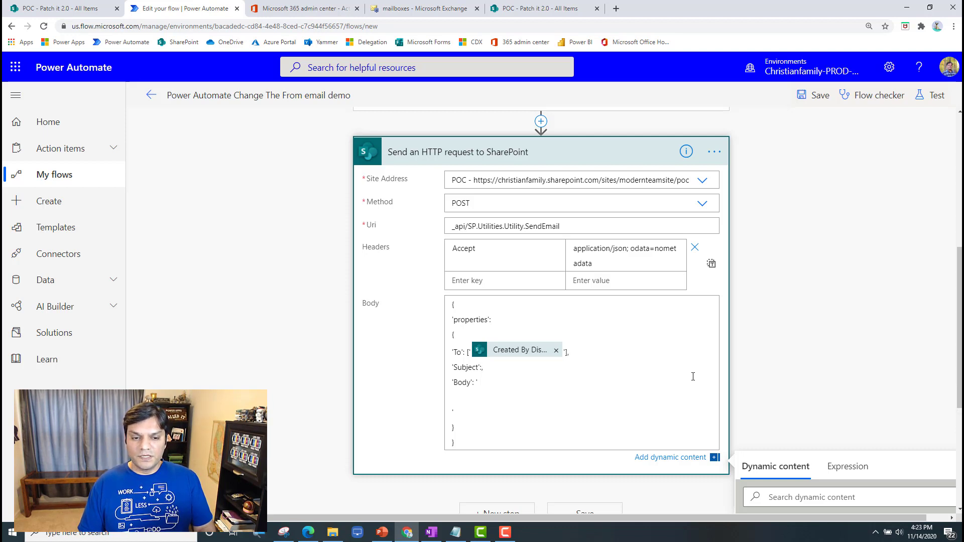
key(Left)
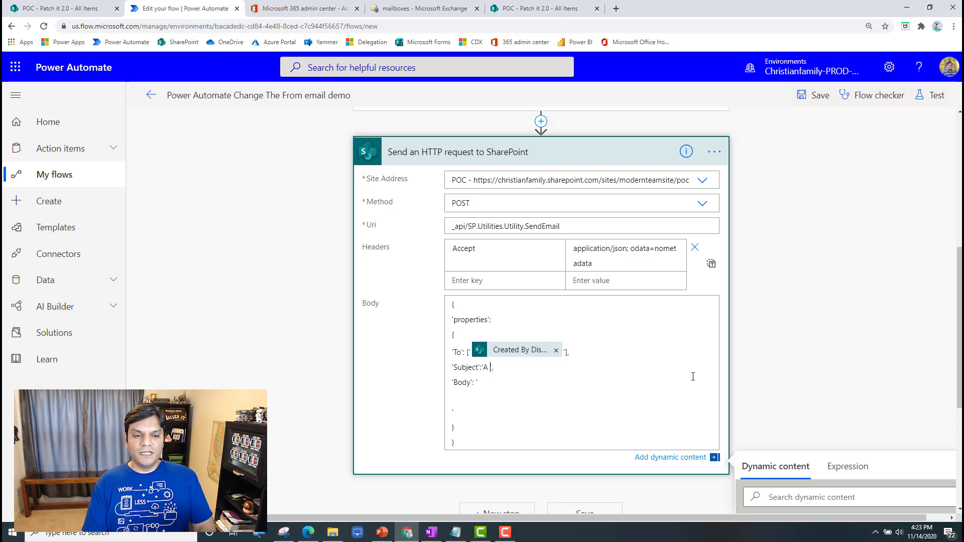
text(A new reser)
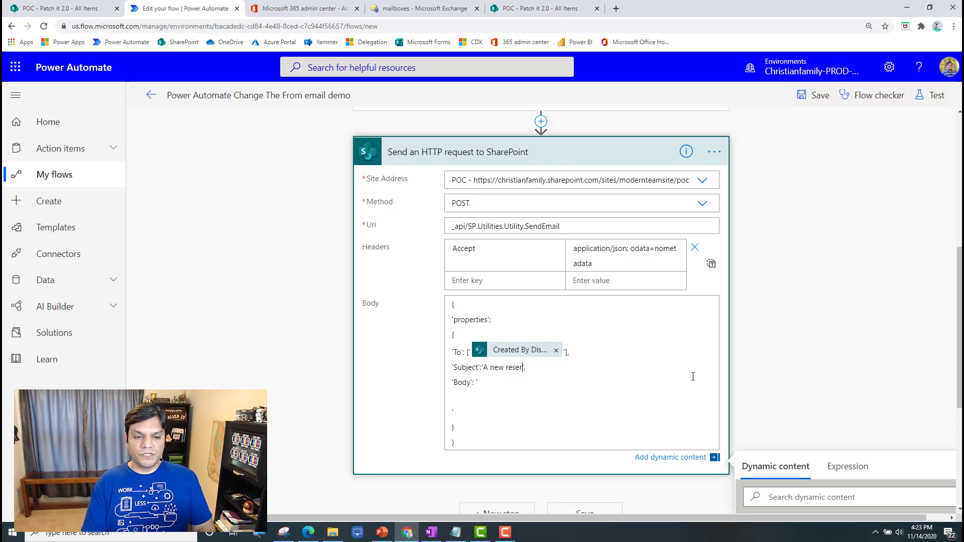
text(vation has been submitted by)
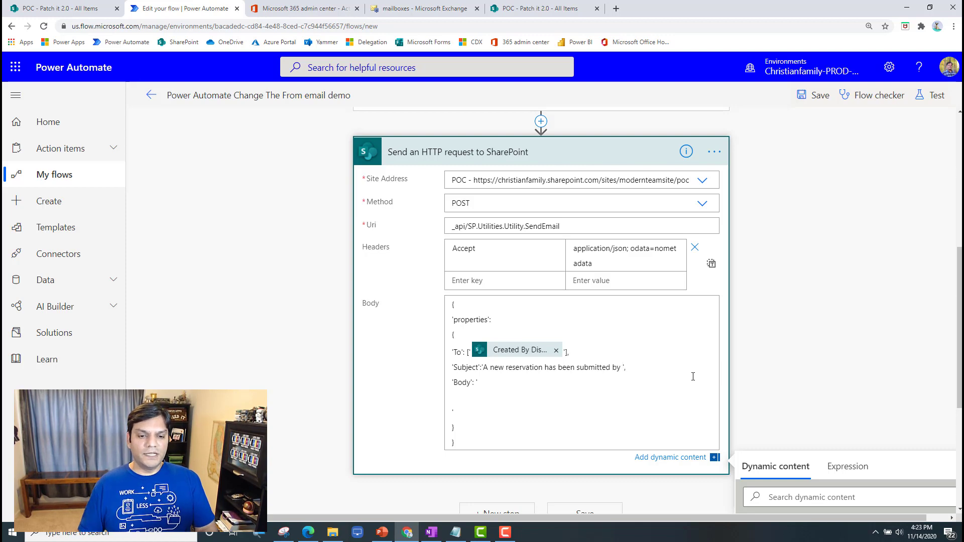
Insert an Initialize variable action directly after the 'When an item is created 2' trigger.
scroll(870, 371, up, 7)
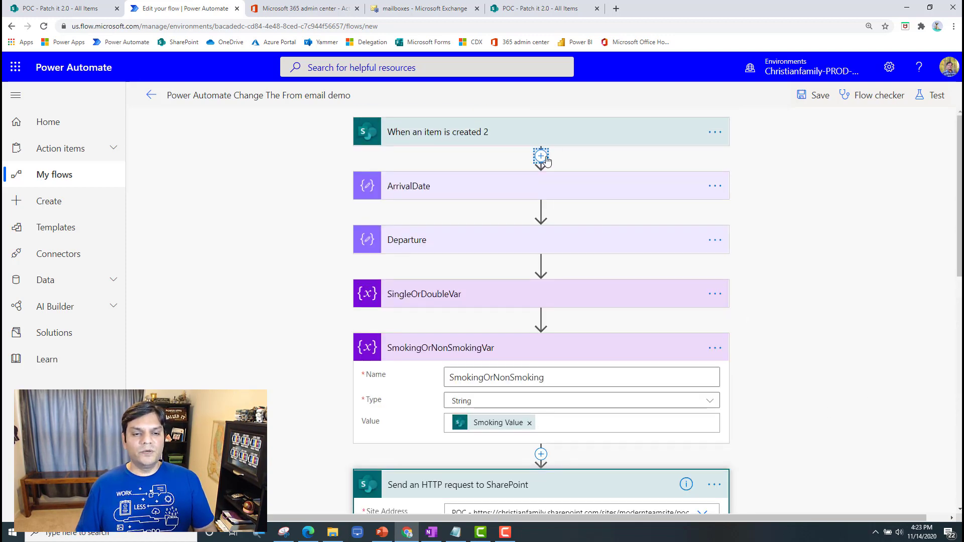
click(541, 156)
click(547, 178)
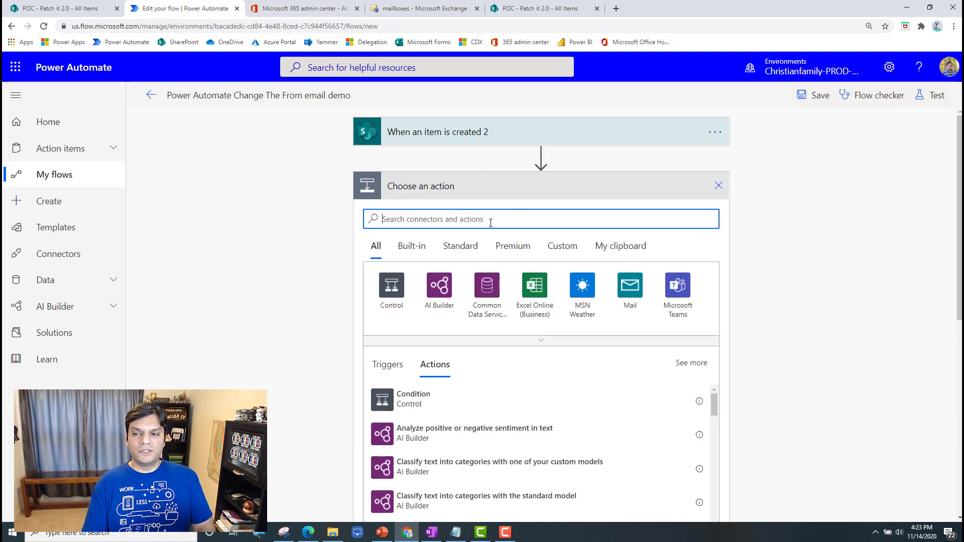
text(vari)
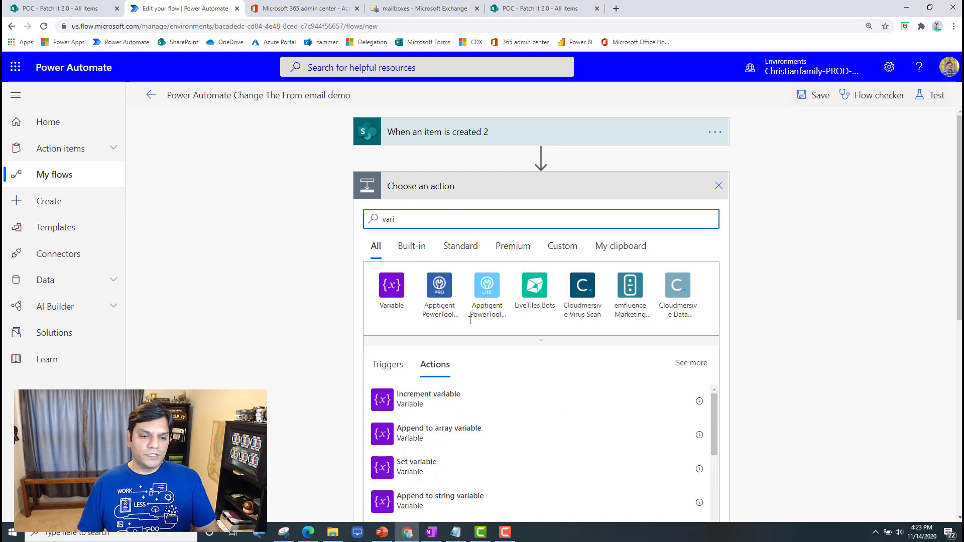
scroll(774, 421, down, 5)
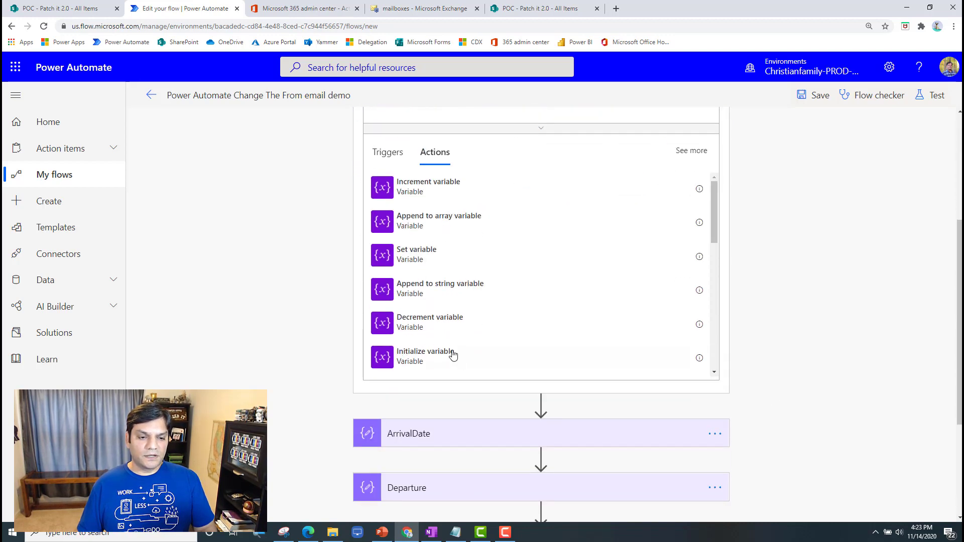
click(678, 342)
scroll(893, 314, up, 3)
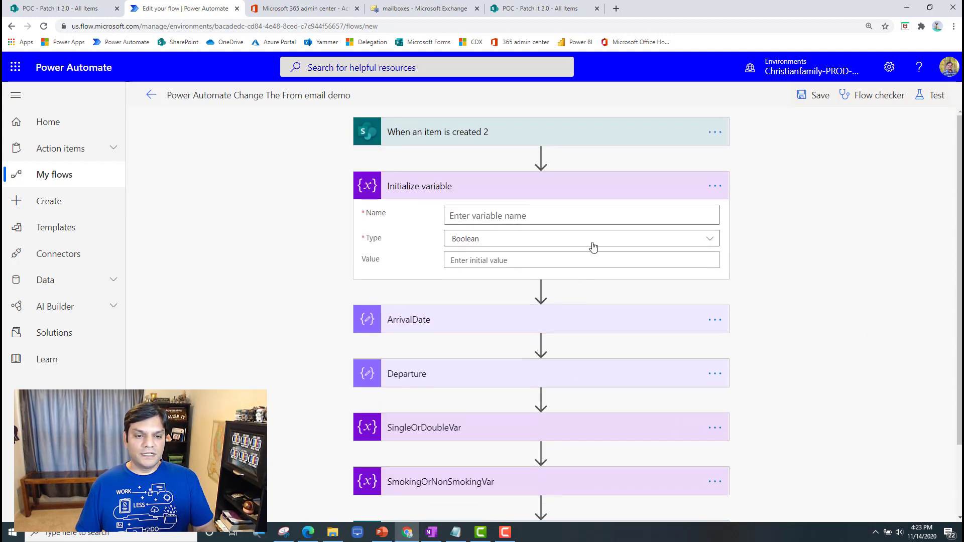
Name the variable CustomerName and set its type to String.
click(600, 218)
text(cst)
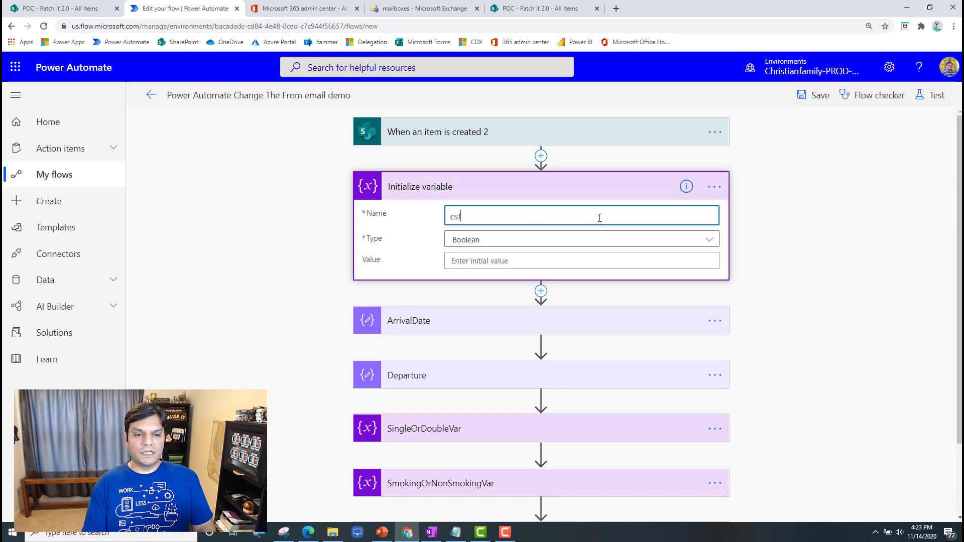
key(BackSpace)
key(BackSpace)
text(CustomerName)
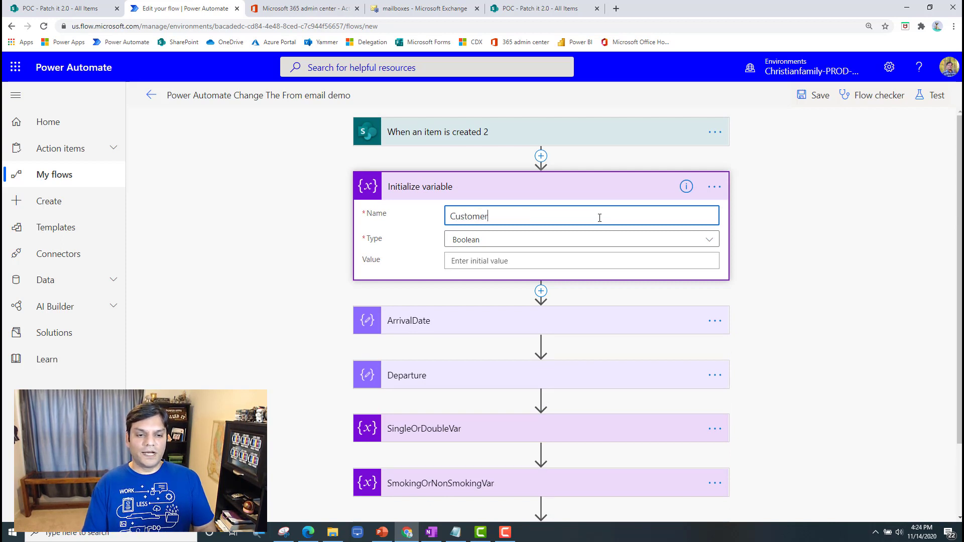
click(594, 239)
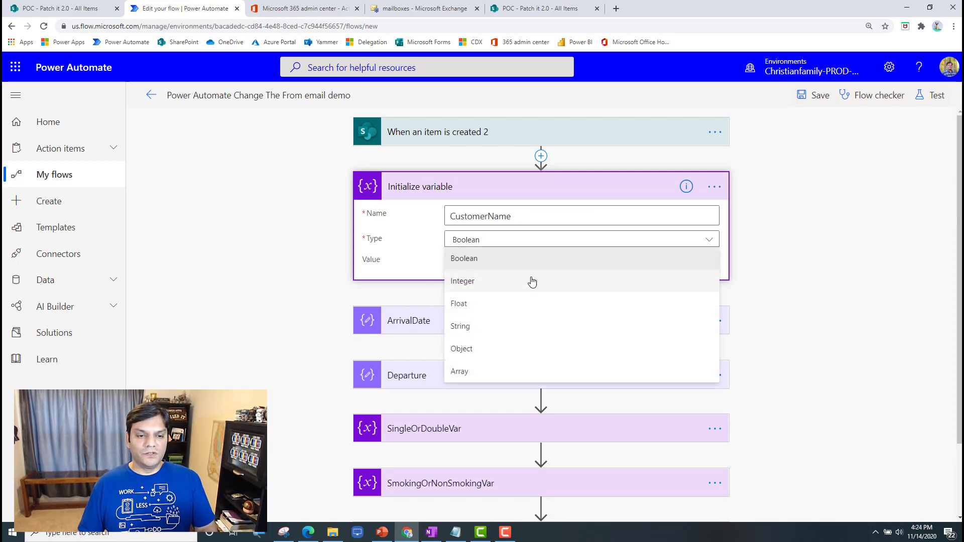
click(510, 329)
Set the CustomerName variable's initial value to the dynamic content First Name followed by Last name.
click(495, 262)
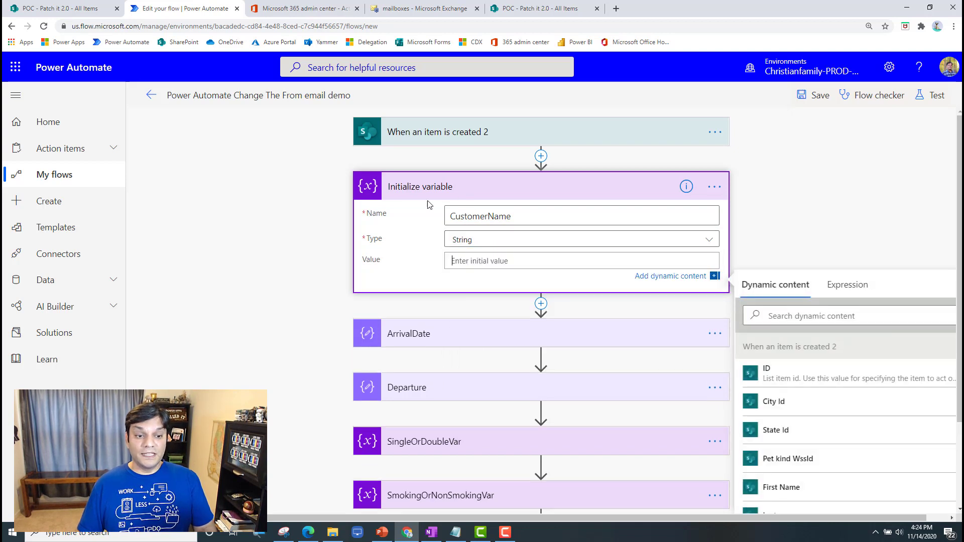
click(815, 490)
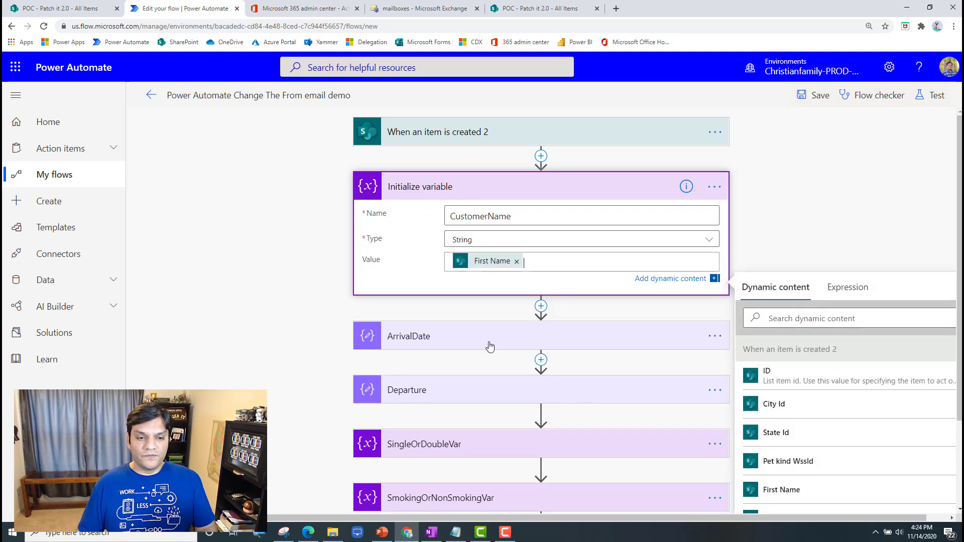
scroll(824, 385, down, 4)
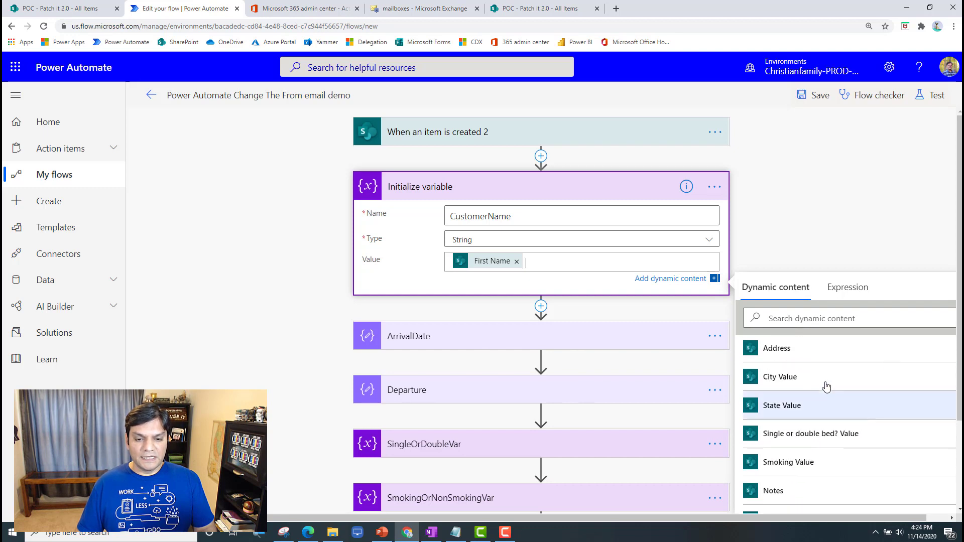
scroll(821, 385, up, 1)
click(814, 360)
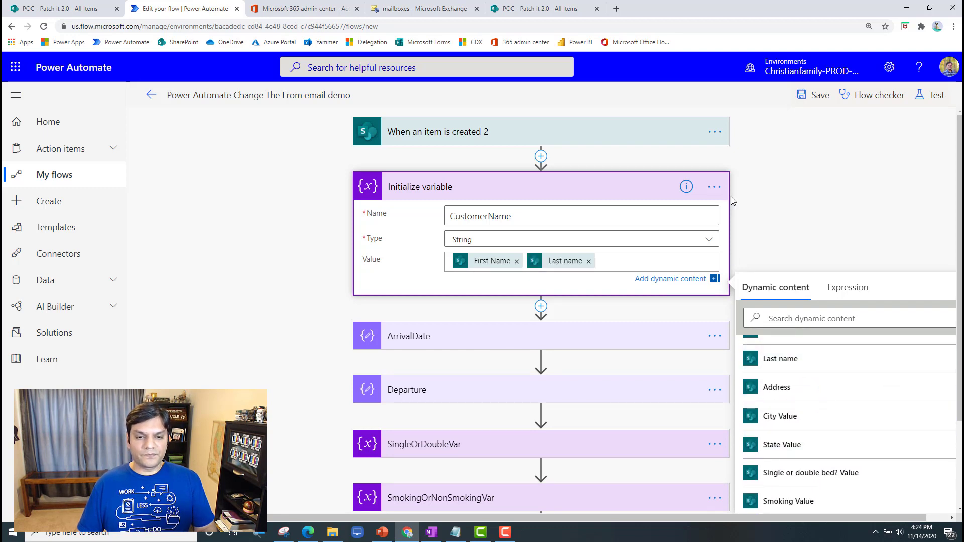
Rename the CustomerName variable's Initialize variable action to CustomeNameVar.
click(715, 186)
click(768, 207)
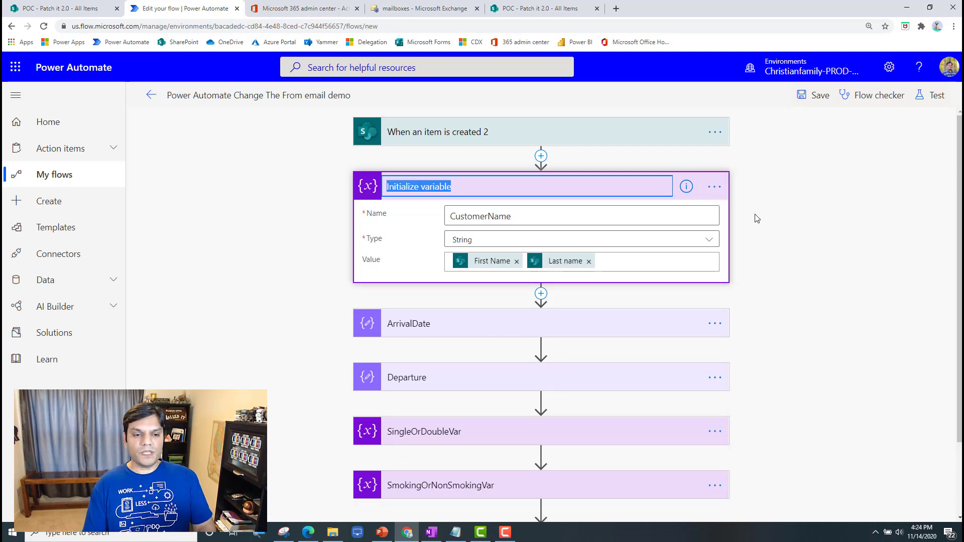
text(Custom)
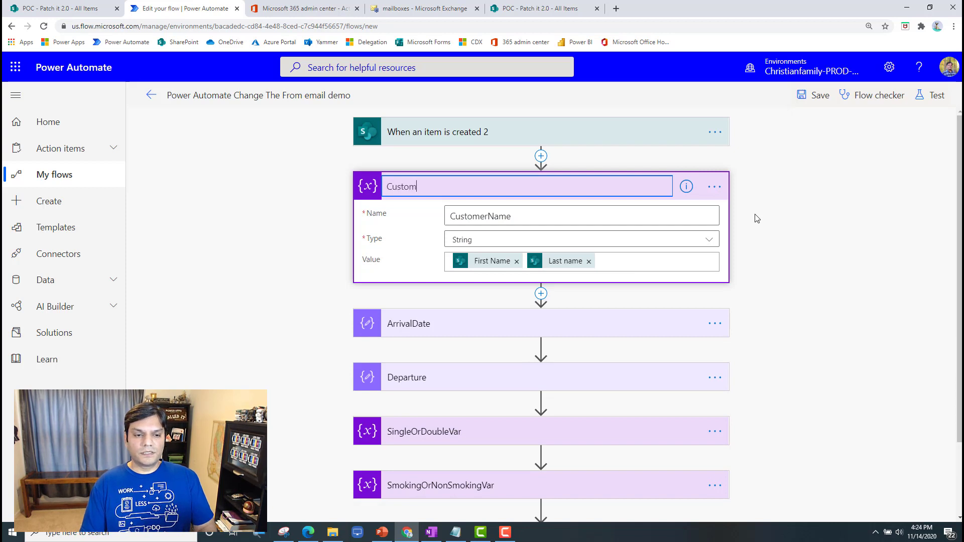
text(eNameVar)
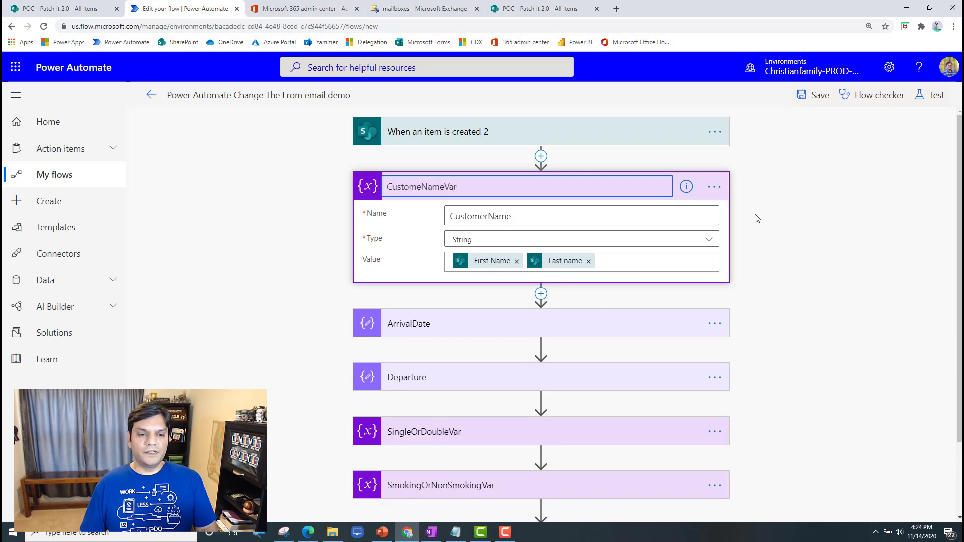
click(757, 219)
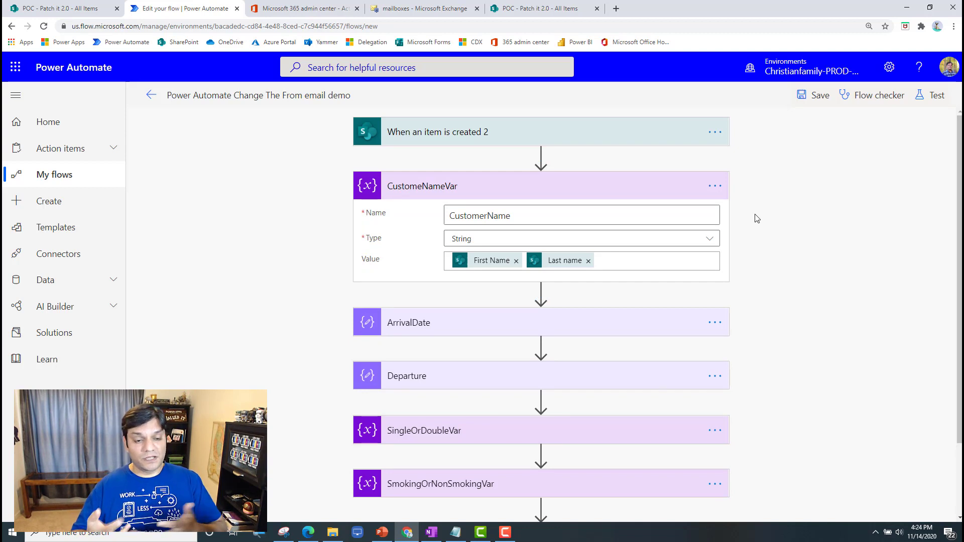
Insert the CustomerName variable after "A new reservation has been submitted by" in the Subject of the SharePoint HTTP request's body.
scroll(756, 216, down, 3)
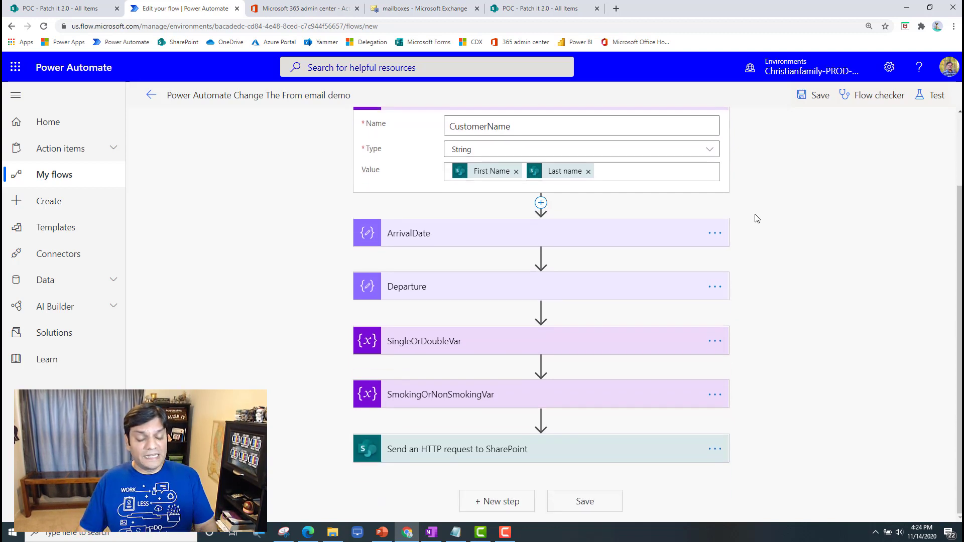
click(615, 456)
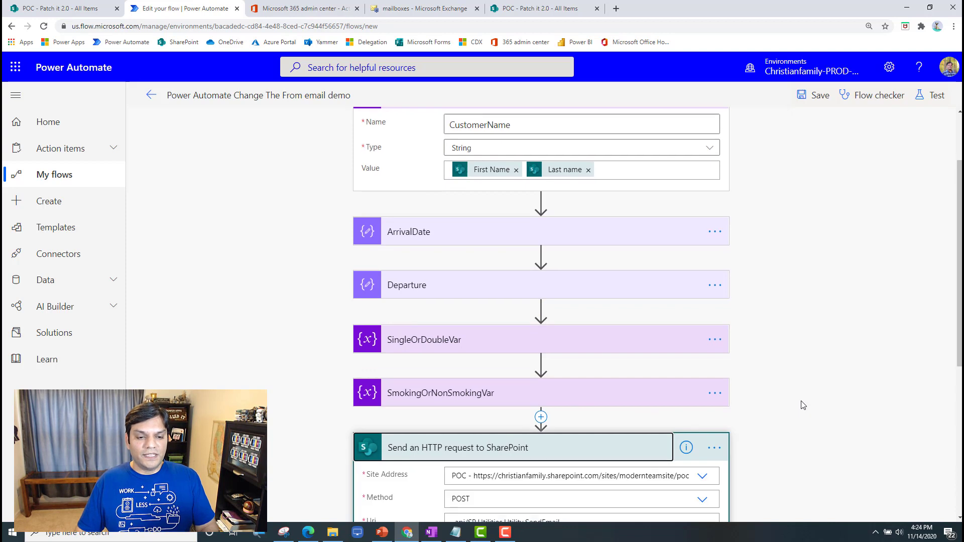
scroll(800, 404, down, 3)
scroll(802, 406, down, 1)
click(666, 478)
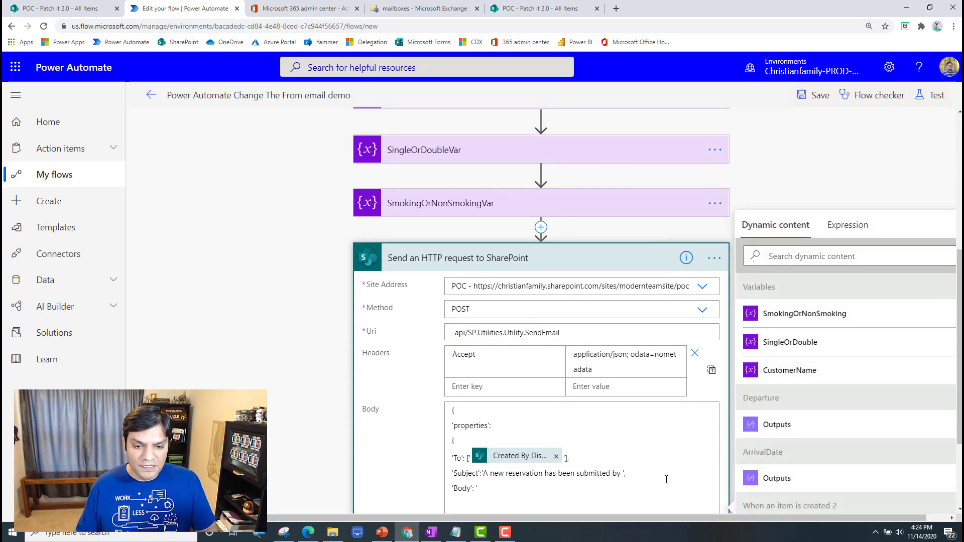
click(836, 370)
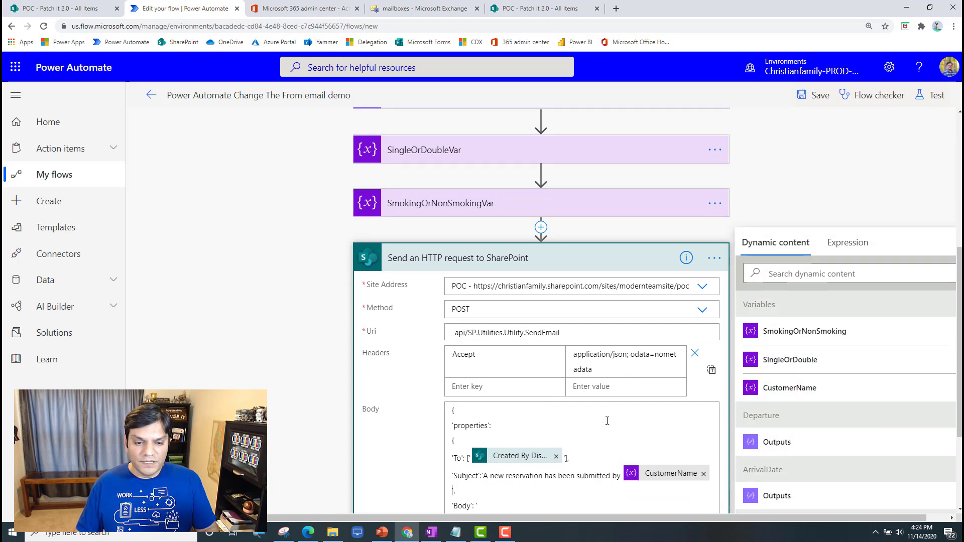
Add the bold line "<B>###Do not reply to this automated email###</B>" inside the quotes of the HTTP request's 'Body' property.
scroll(541, 301, down, 1)
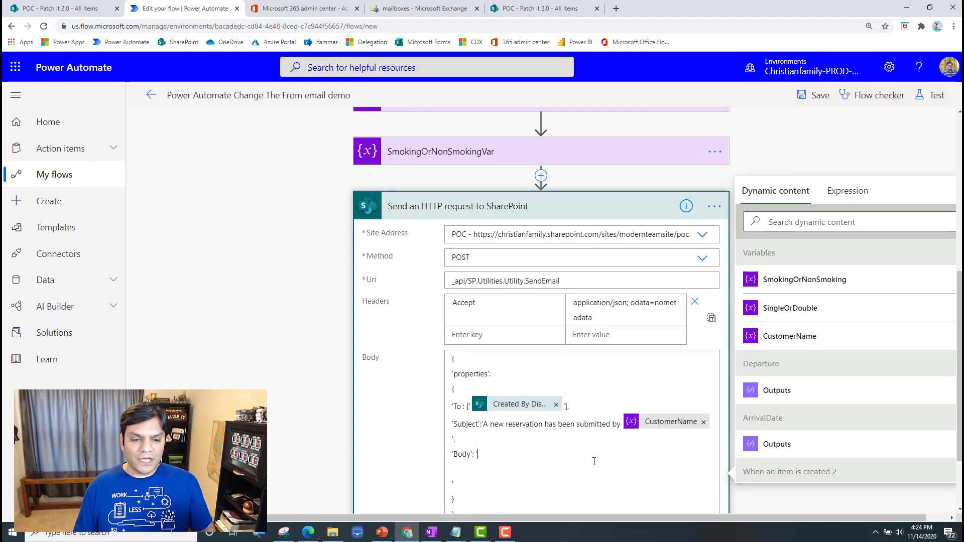
text(')
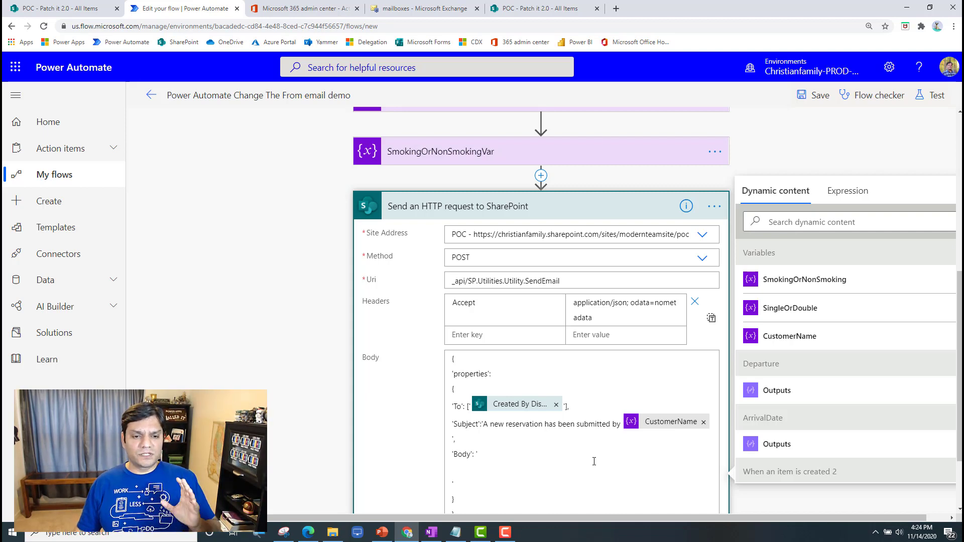
scroll(594, 461, down, 1)
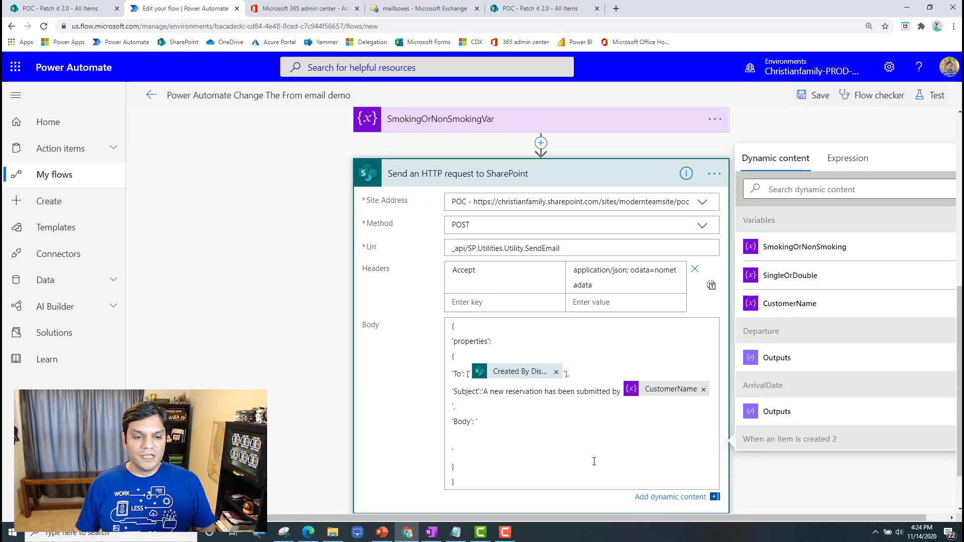
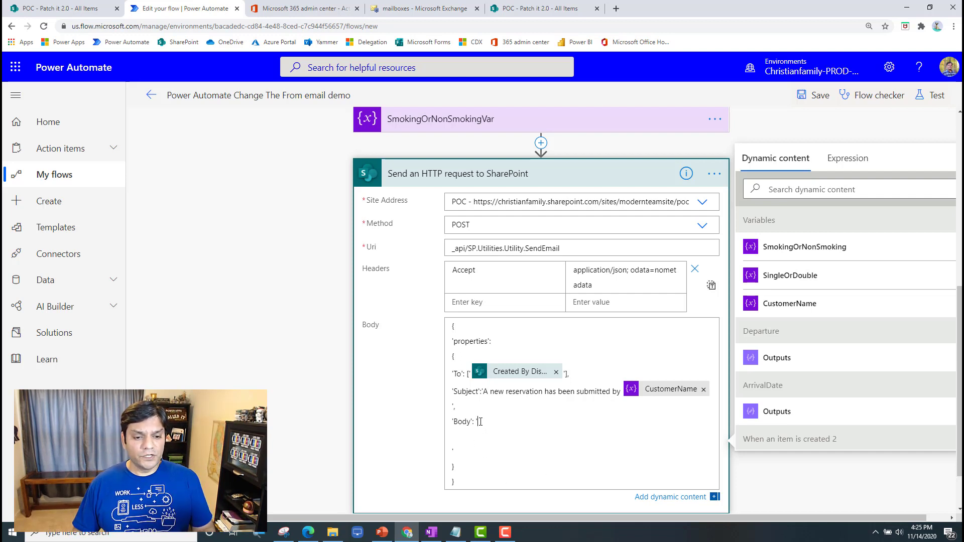
click(494, 431)
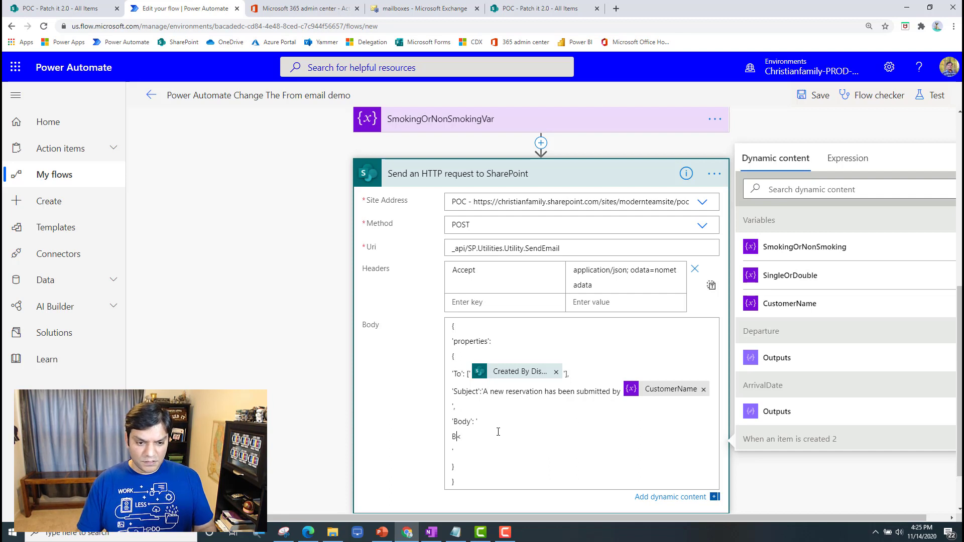
key(BackSpace)
key(BackSpace)
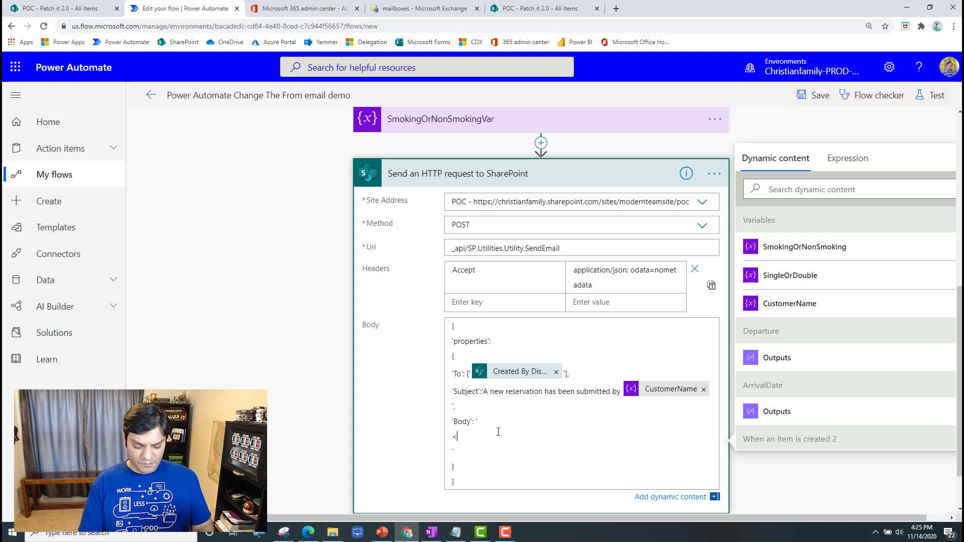
text(B>)
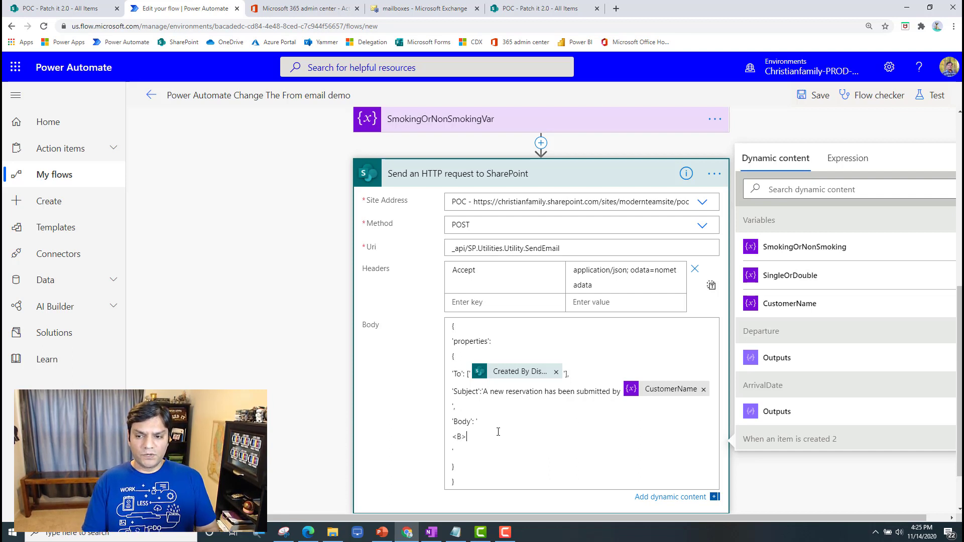
text(###)
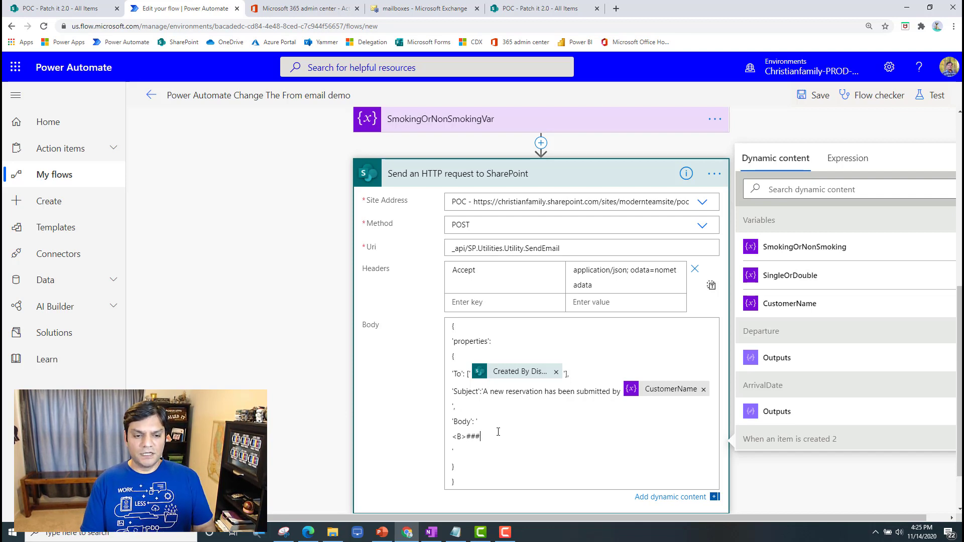
text(Do Not)
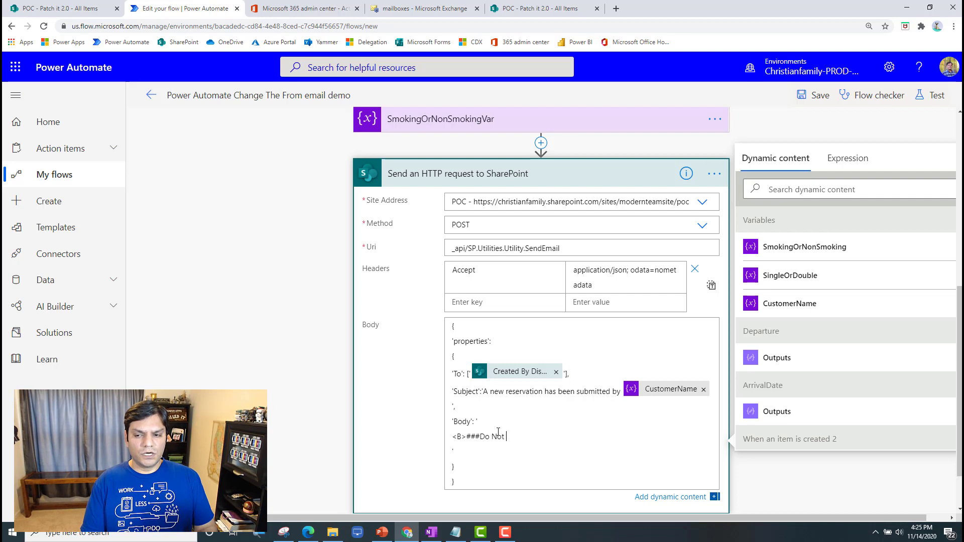
key(BackSpace)
key(BackSpace)
key(BackSpace)
text(not)
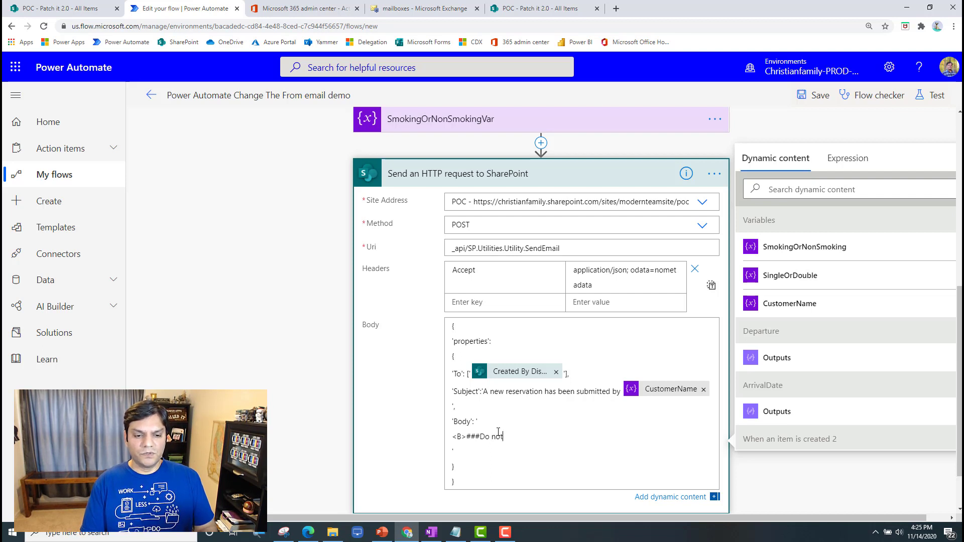
text( reply to this automated email)
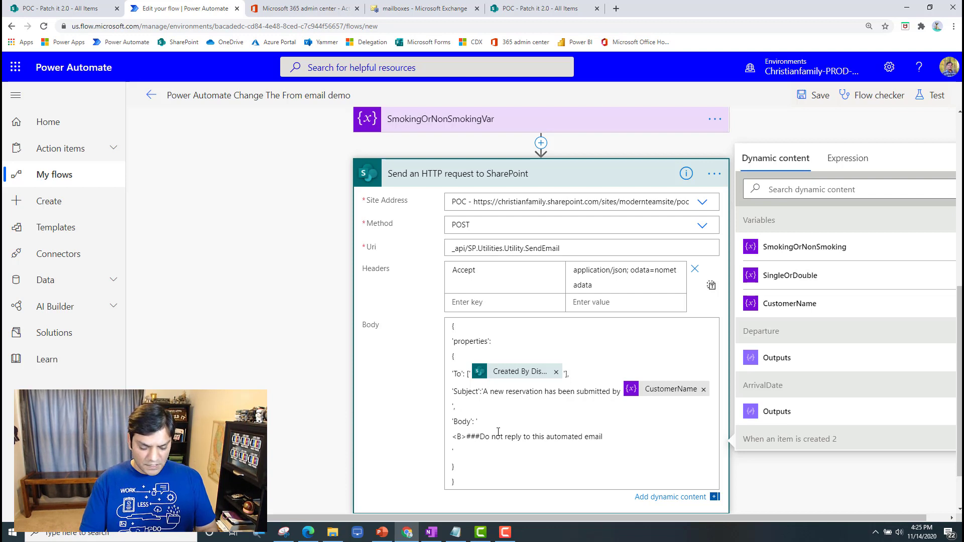
text(###)
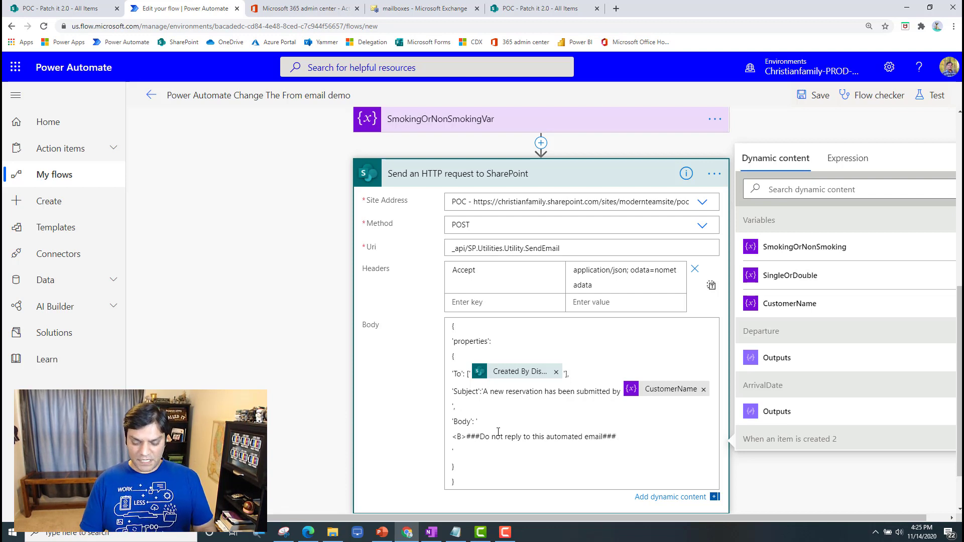
text(</B)
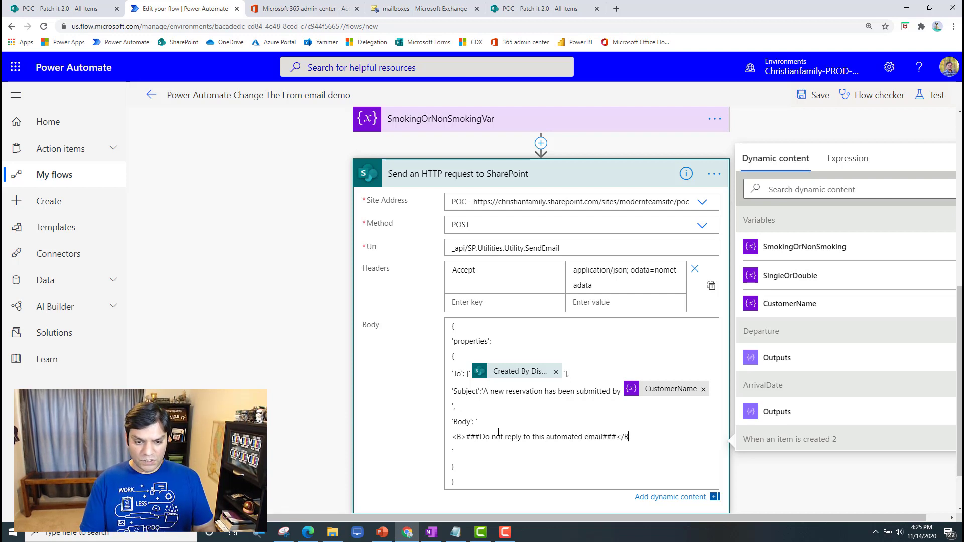
text(>)
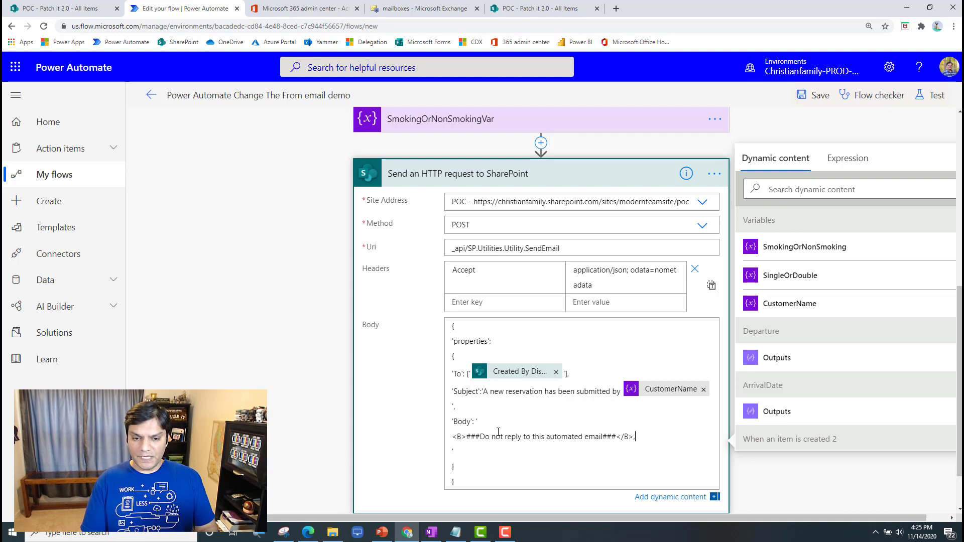
Append a comma and two HTML line breaks, ", <br/><br/>", to the bold do-not-reply line.
text(, B)
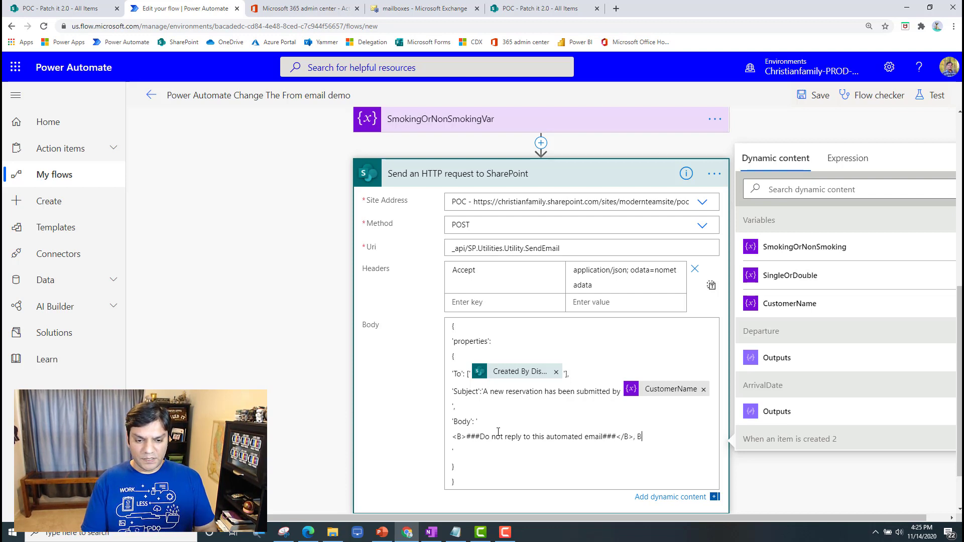
key(BackSpace)
text(<br)
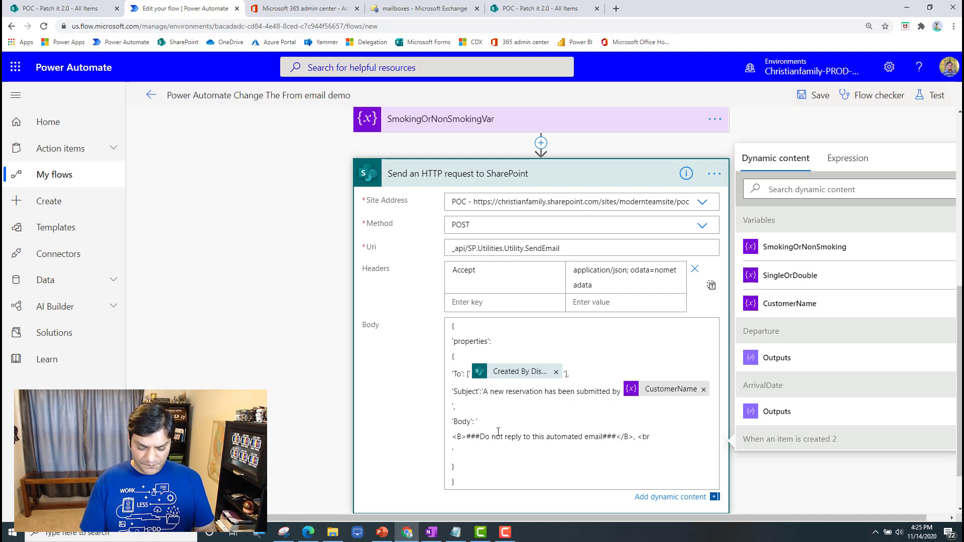
text(/>)
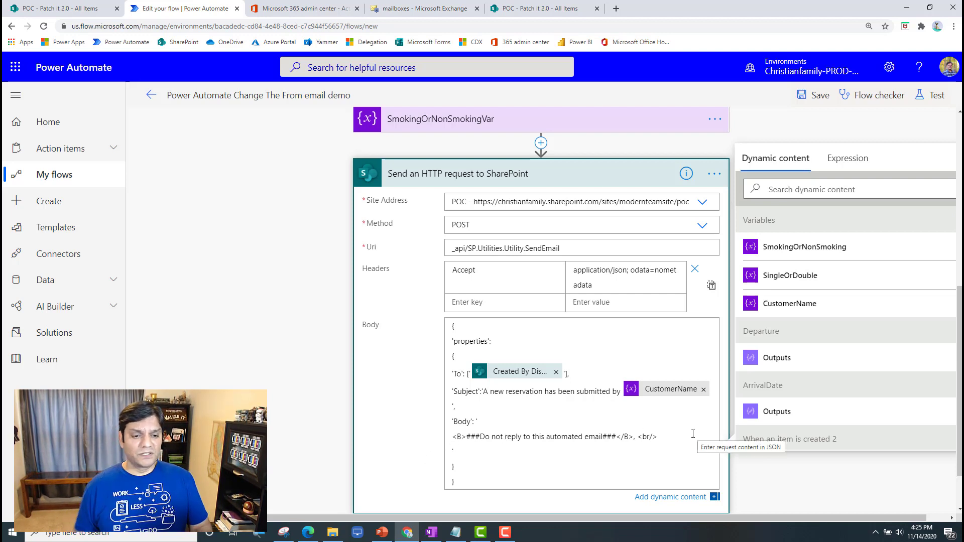
text(<b)
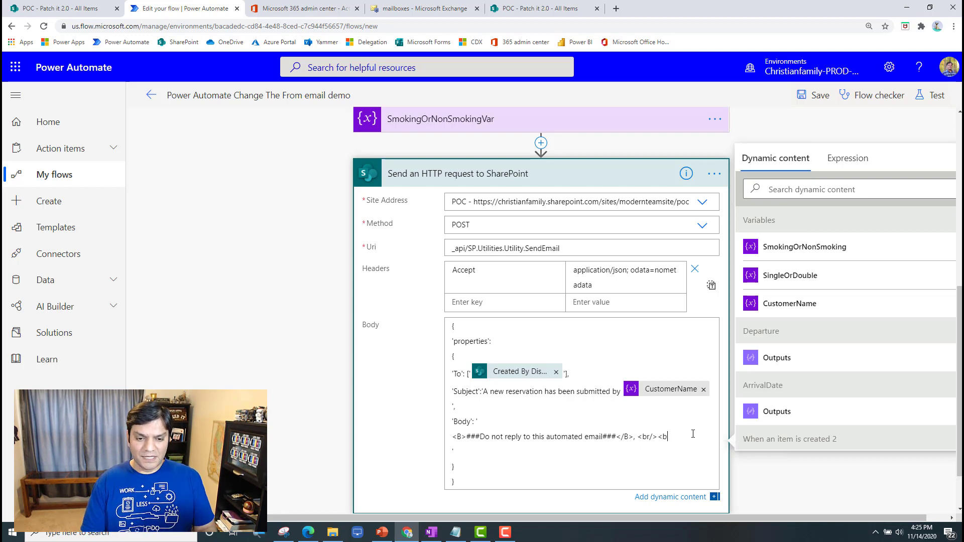
text(r/>)
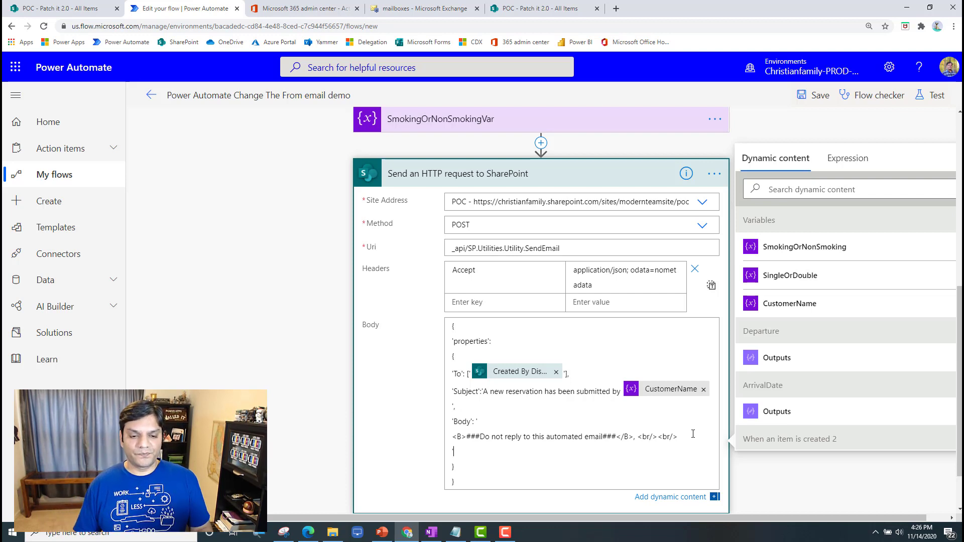
Add a new line reading "A hotel reservation was submitted by" followed by the CustomerName variable, below the do-not-reply line.
key(Return)
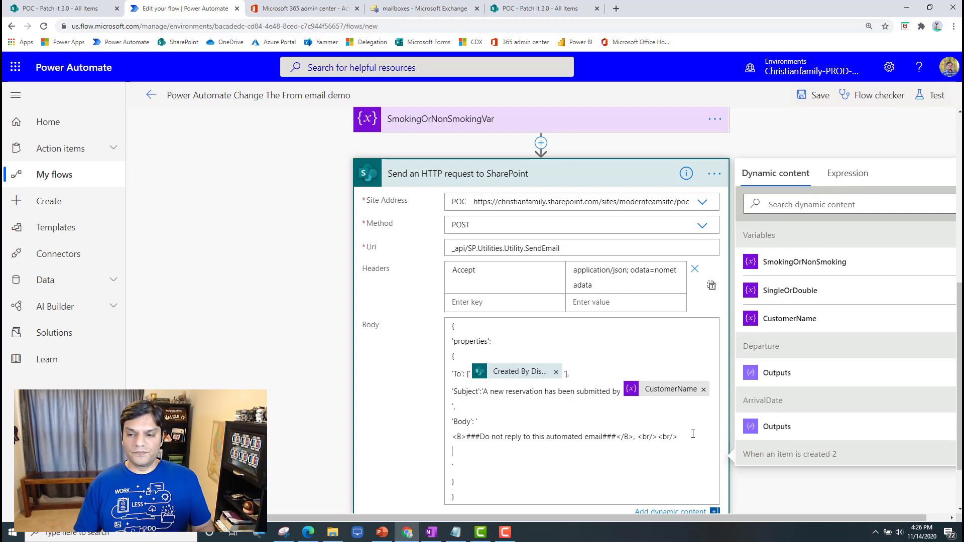
text(A)
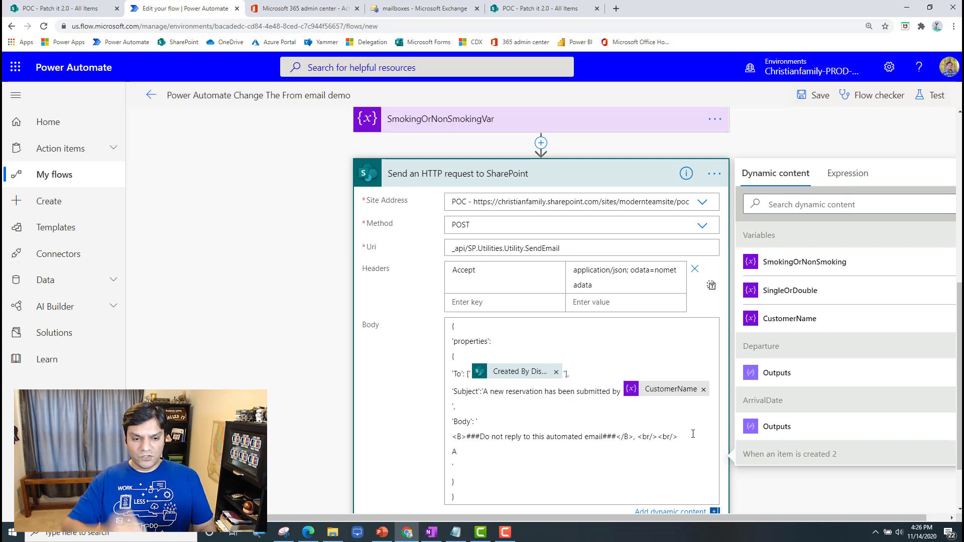
text( hot)
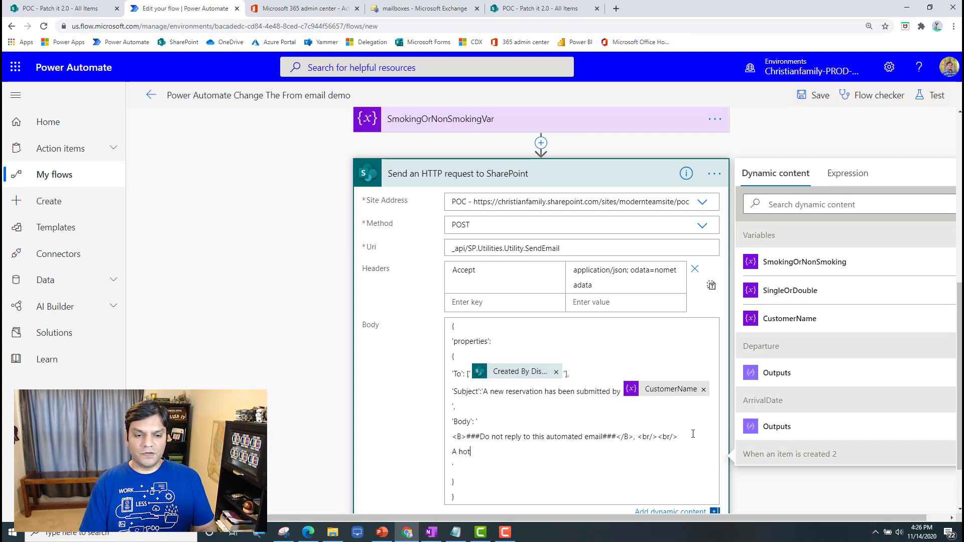
text(el reservation )
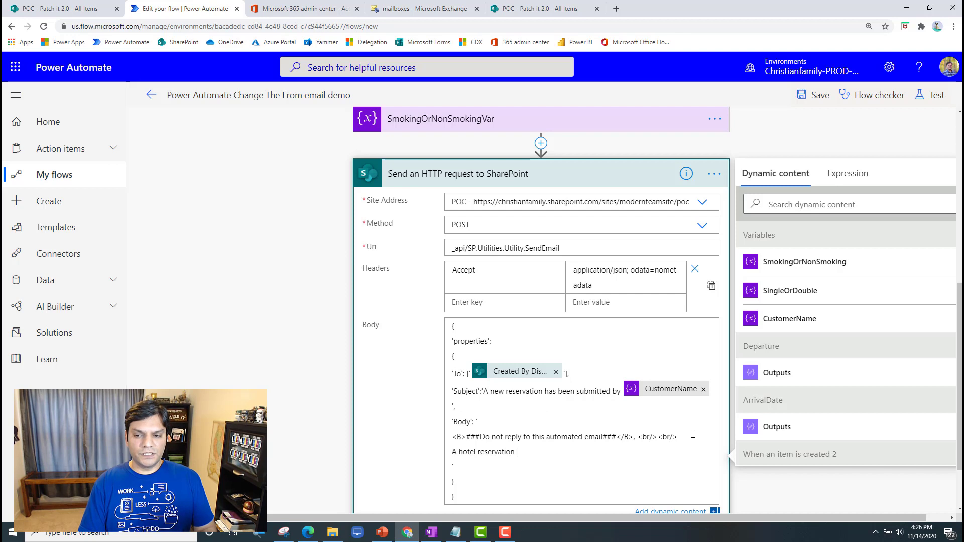
text(was submitted by)
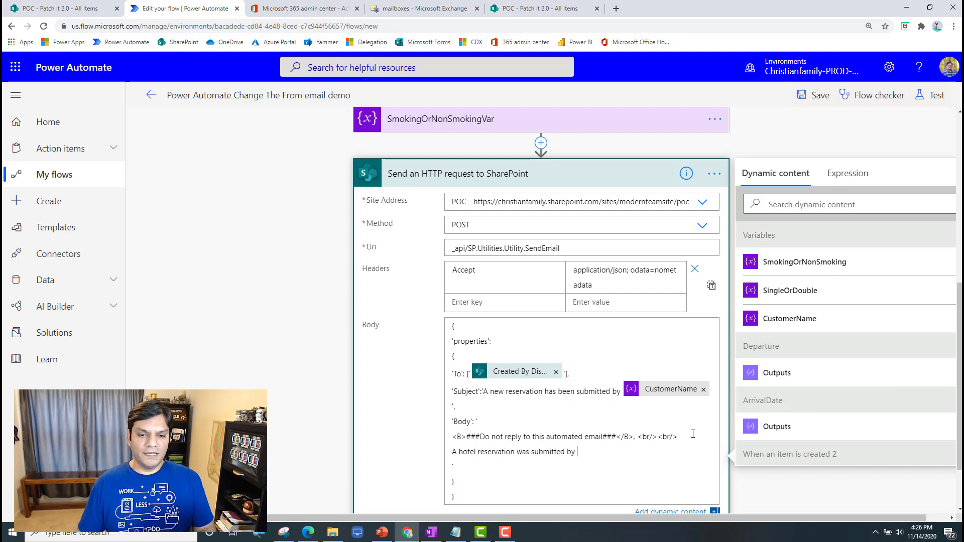
click(857, 318)
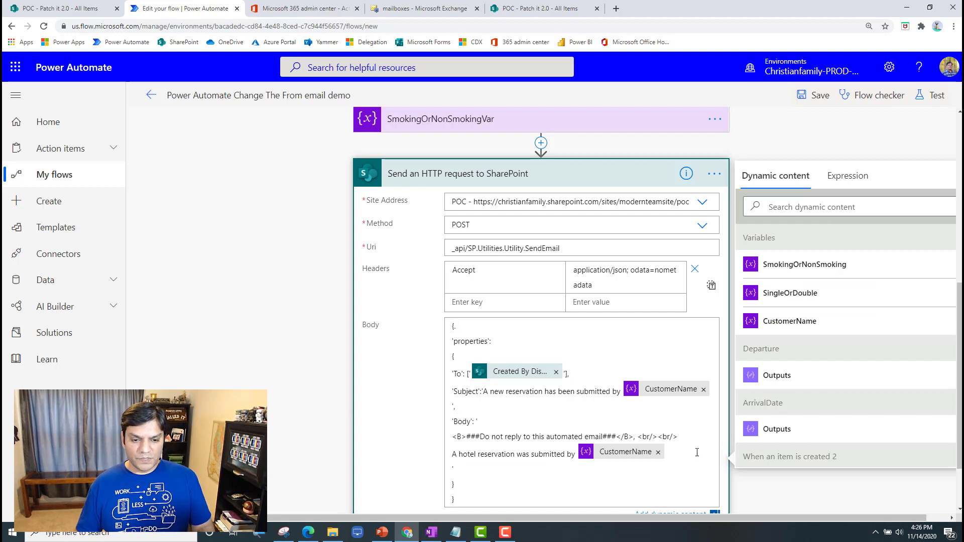
Continue the hotel reservation sentence after the CustomerName variable with ". Here are the details:<br/>".
text(.)
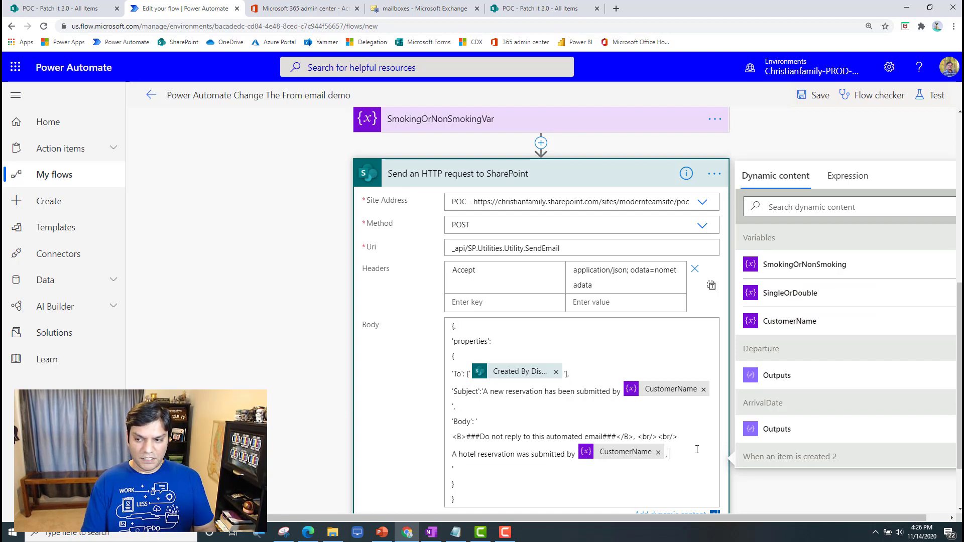
text( Here are the detai)
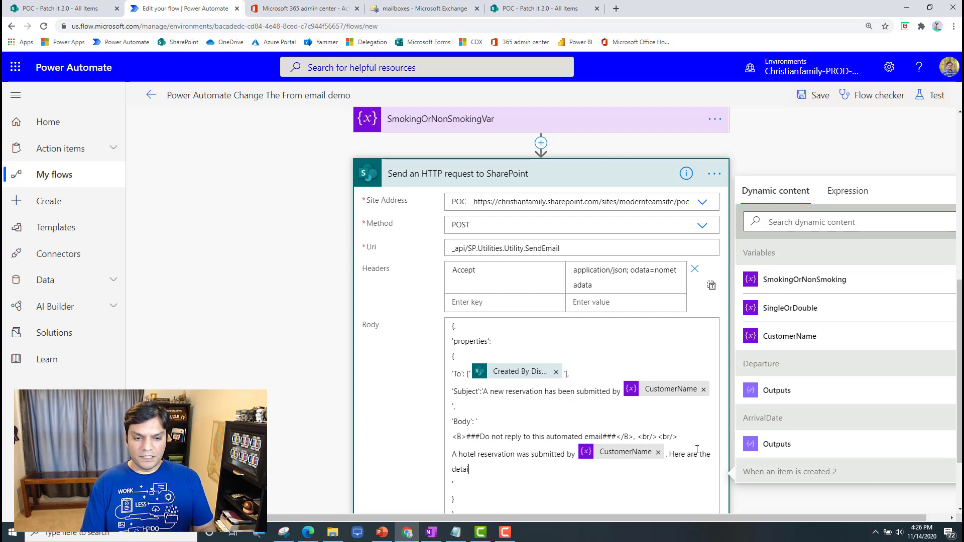
text(ls:)
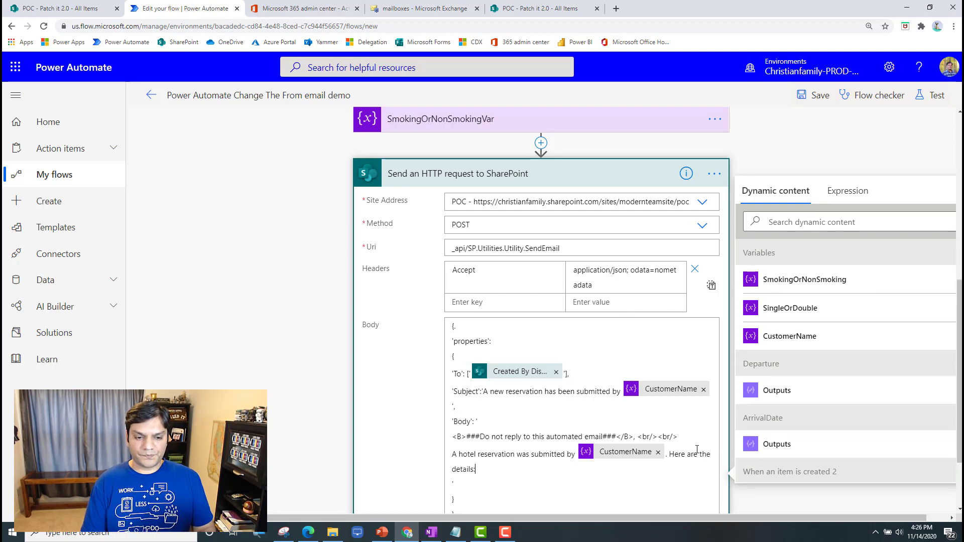
text(<)
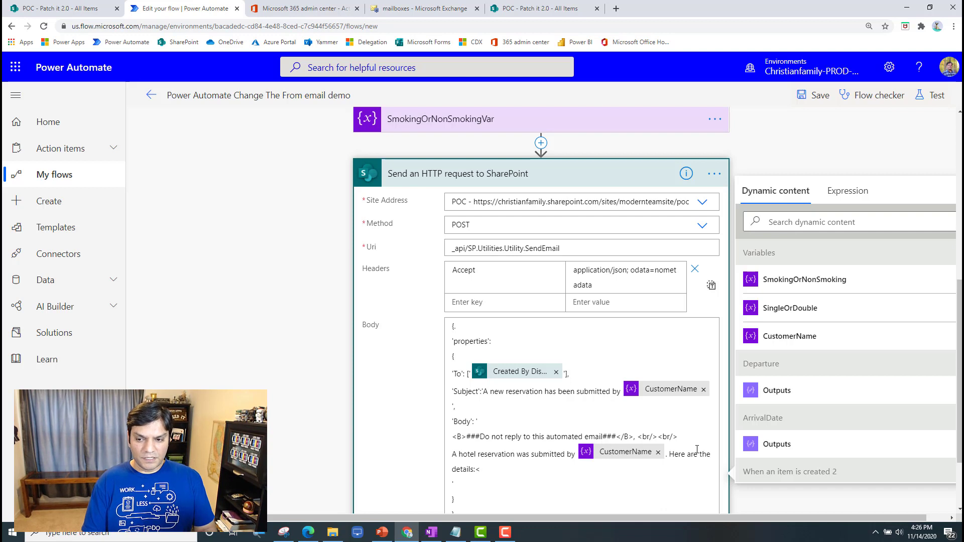
text(br/)
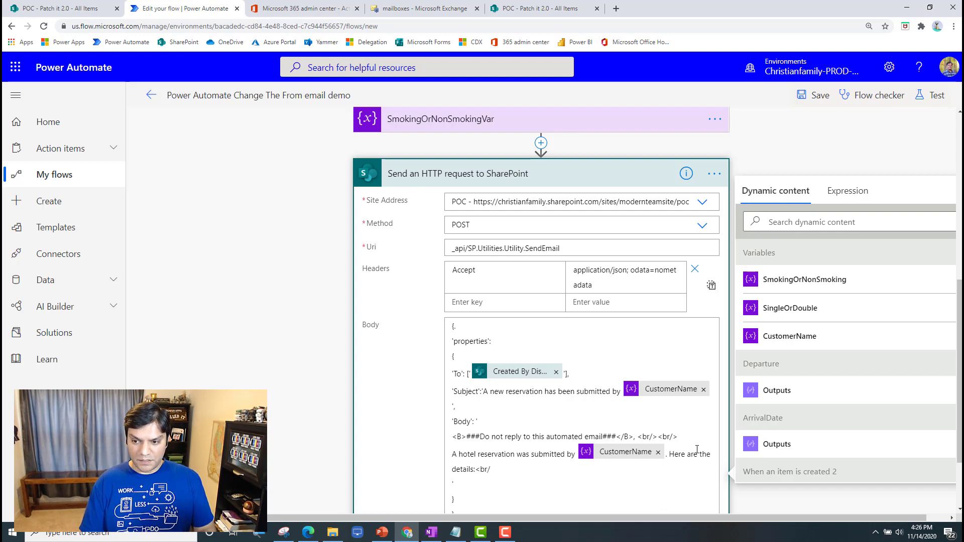
text(>)
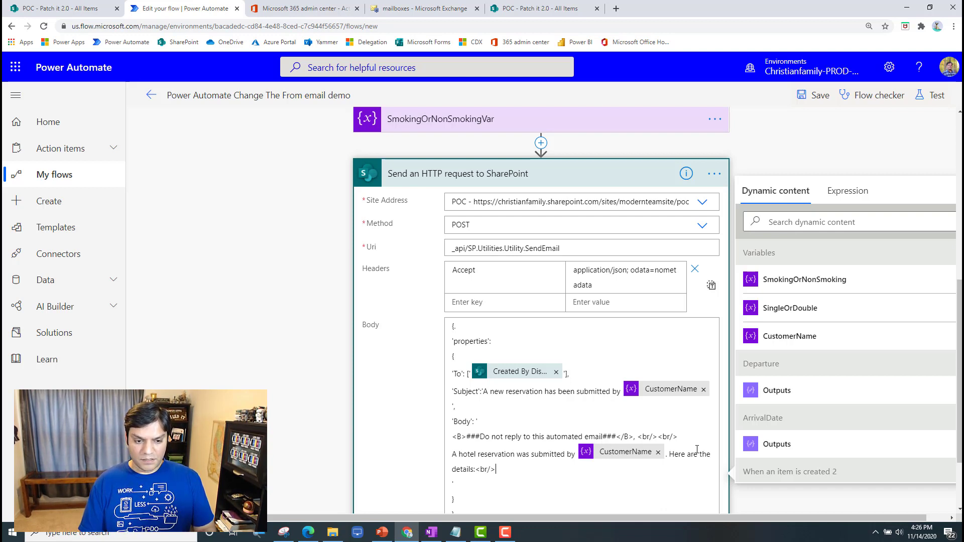
Add two new lines below the details line in the email body, reading "Arrivate date:" and "Departure date:".
key(Return)
text(Arriv)
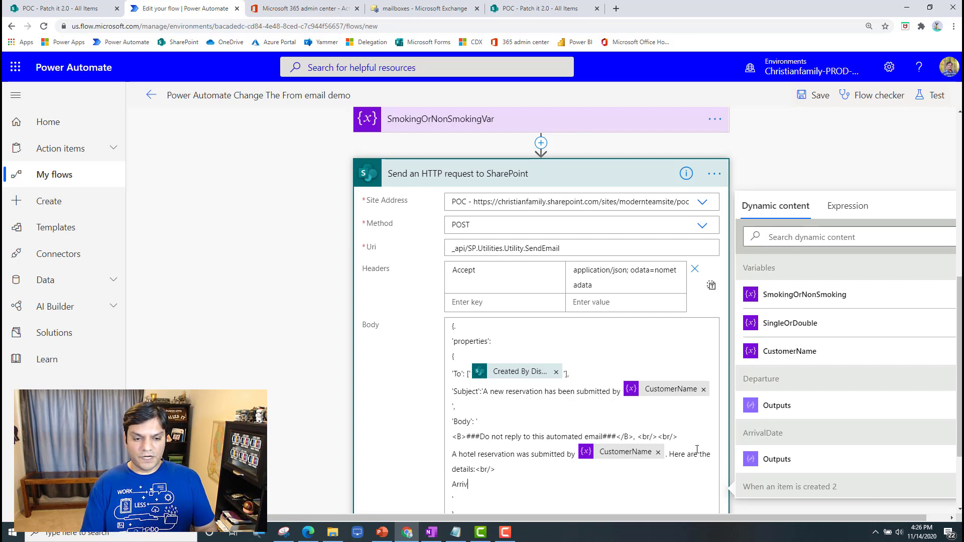
text(ate date:)
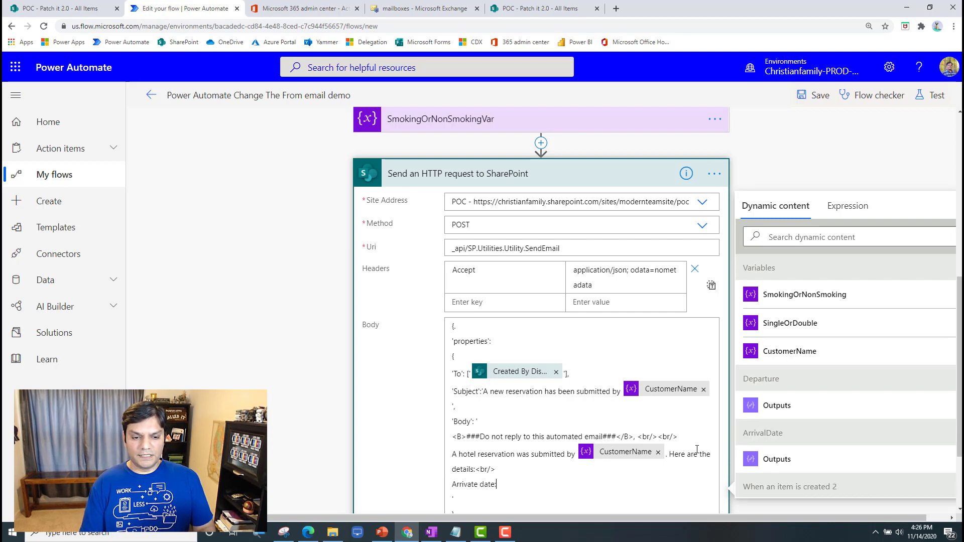
key(Return)
text(Depart)
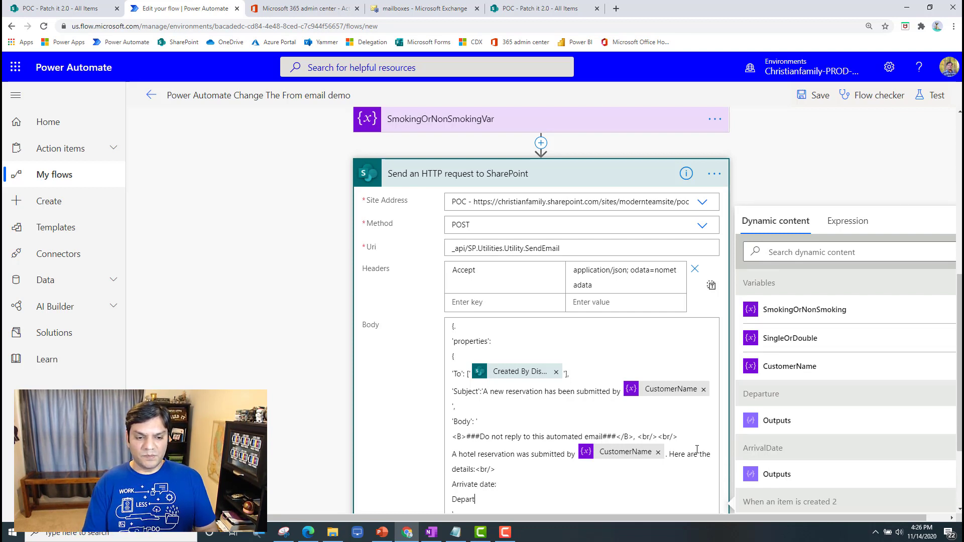
text(ure date:)
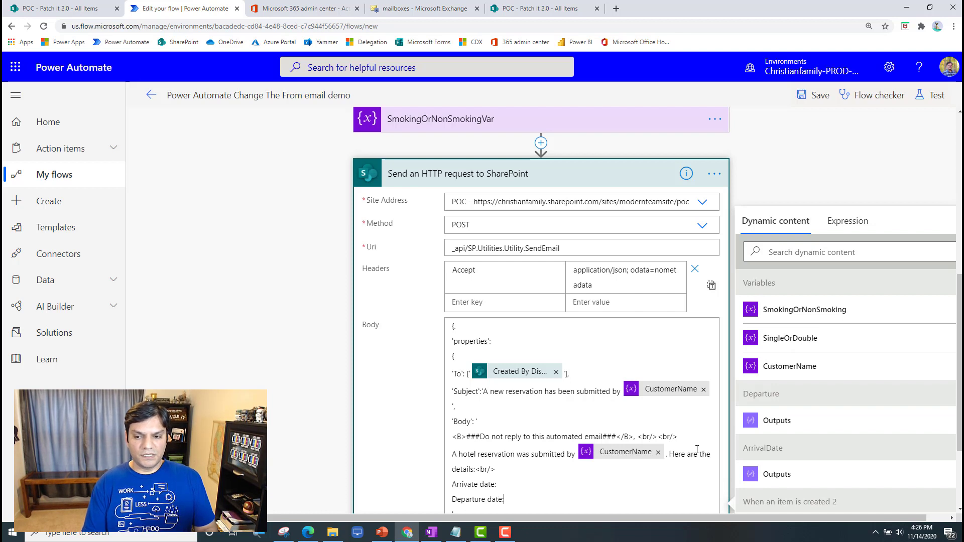
Add two more label lines below the departure date, reading "Single or double bed:" and "Smoking or non-smoking:".
key(Return)
text(Single or doub)
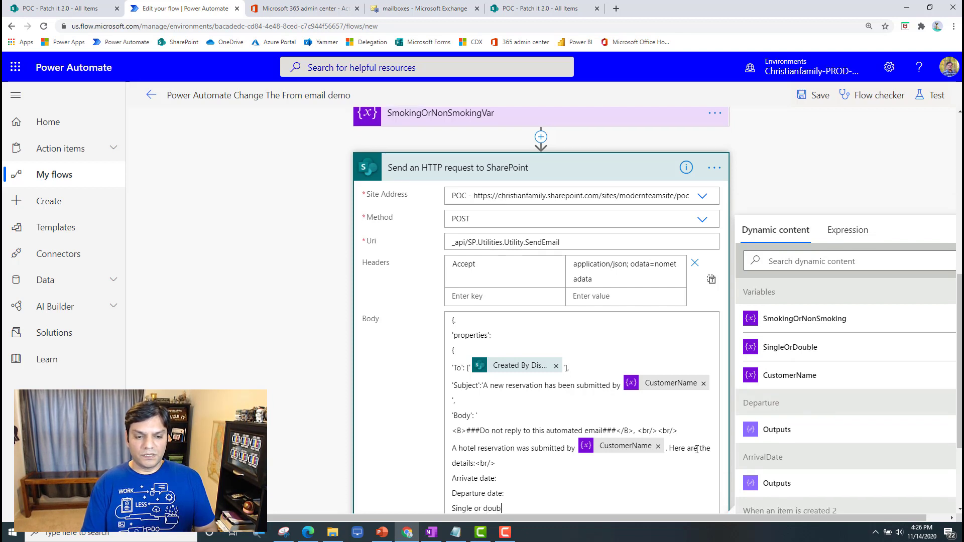
text(le be)
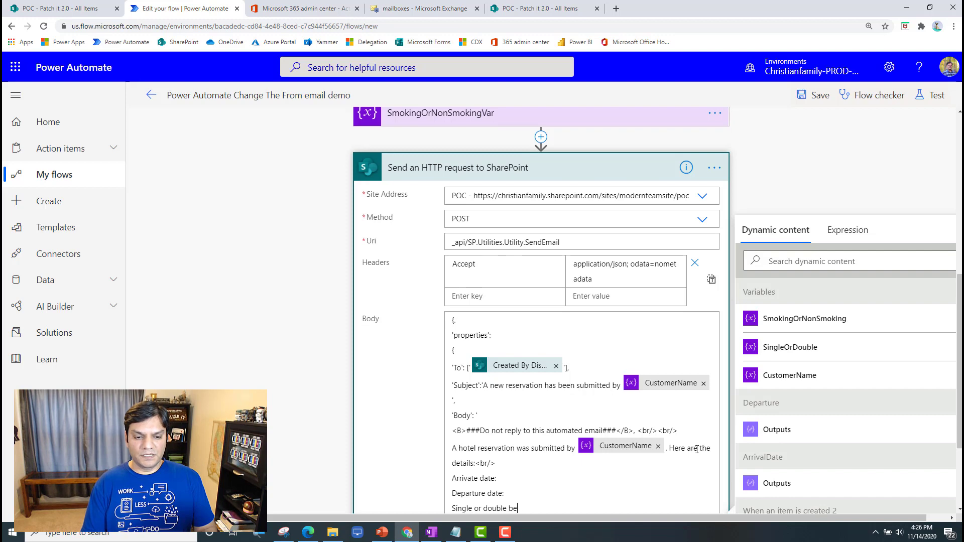
text(dd:)
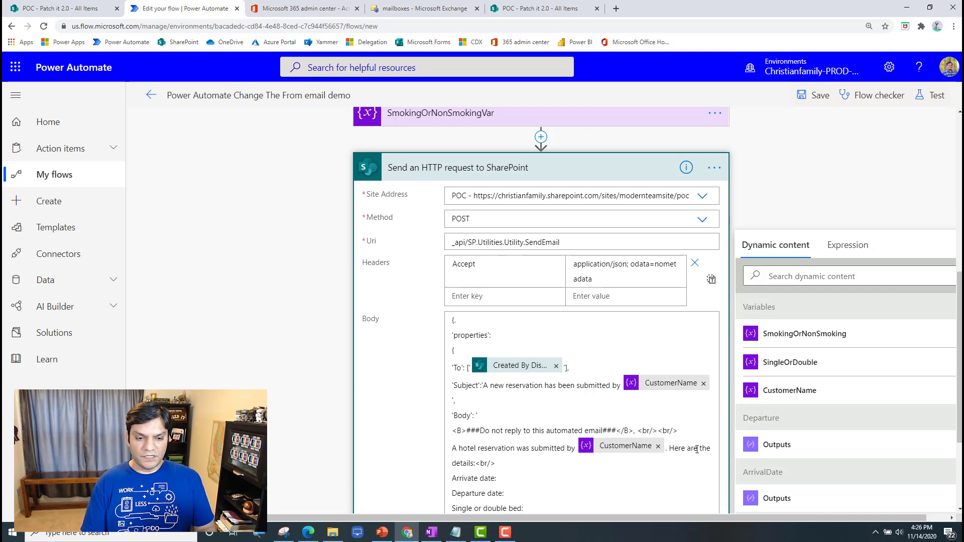
scroll(615, 390, down, 3)
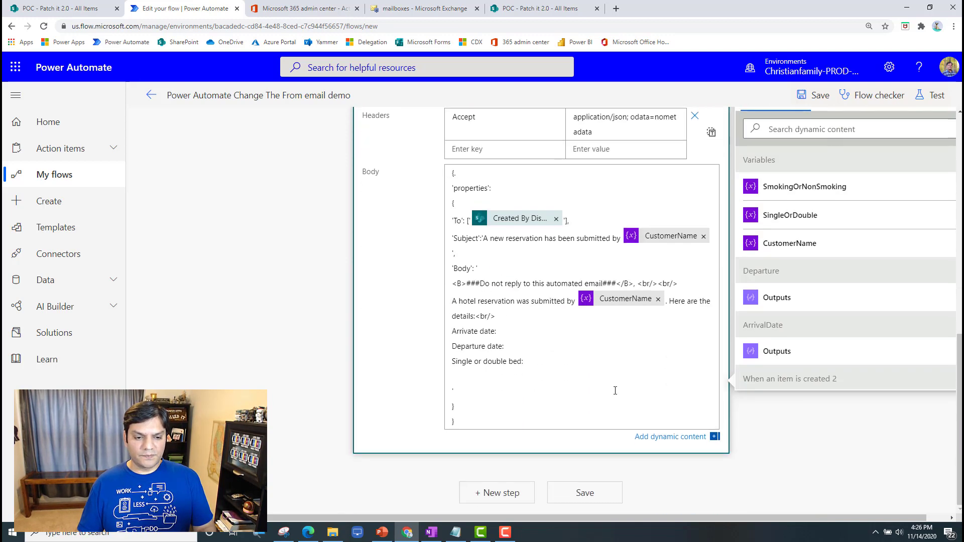
text(Sm)
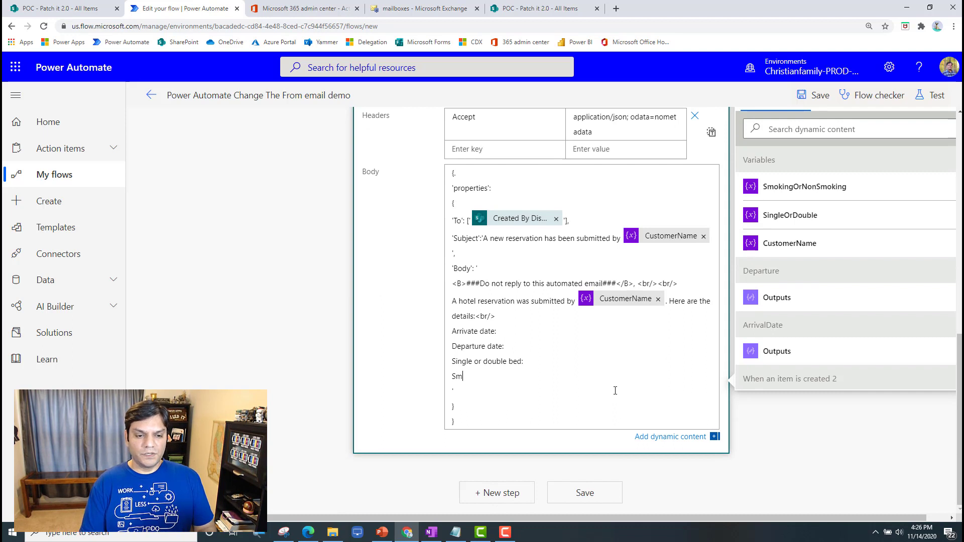
text(oking or non-s)
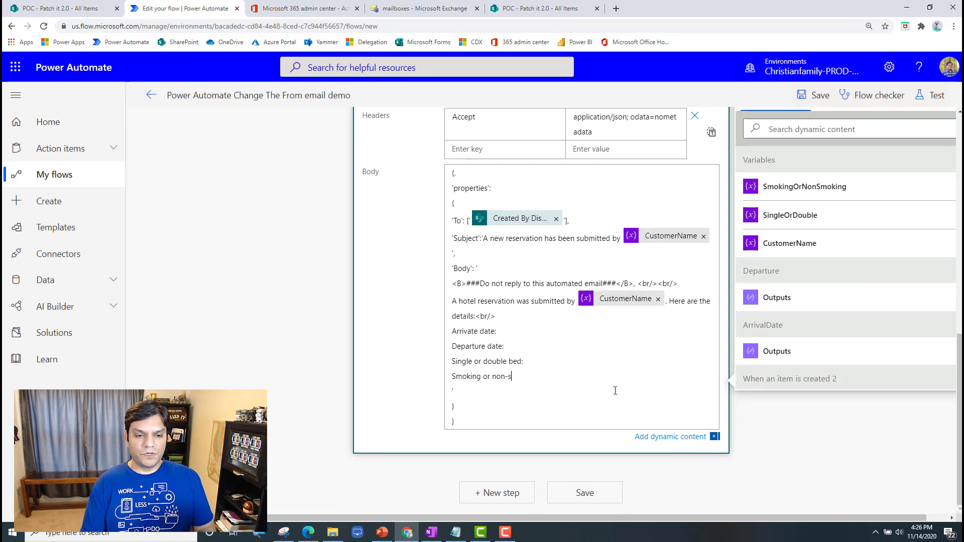
text(mooking)
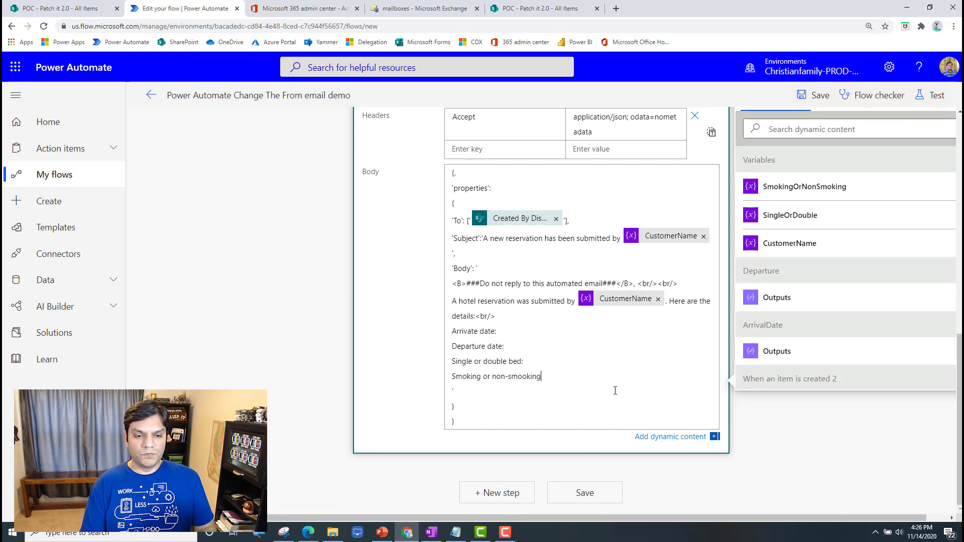
key(BackSpace)
key(BackSpace)
key(BackSpace)
key(BackSpace)
key(BackSpace)
key(BackSpace)
text(oking:)
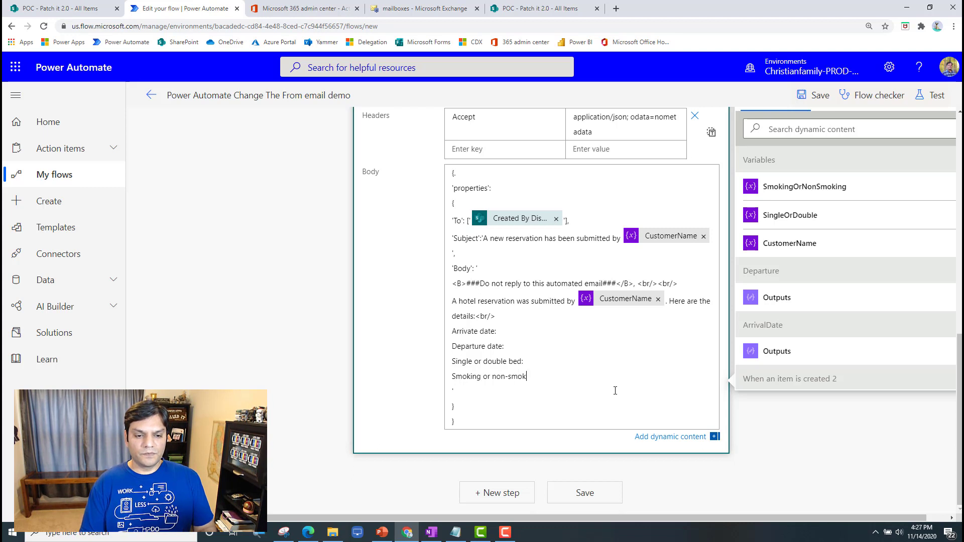
Insert the ArrivalDate Outputs after "Arrivate date:" and the Departure Outputs after "Departure date:" in the email body.
key(Up)
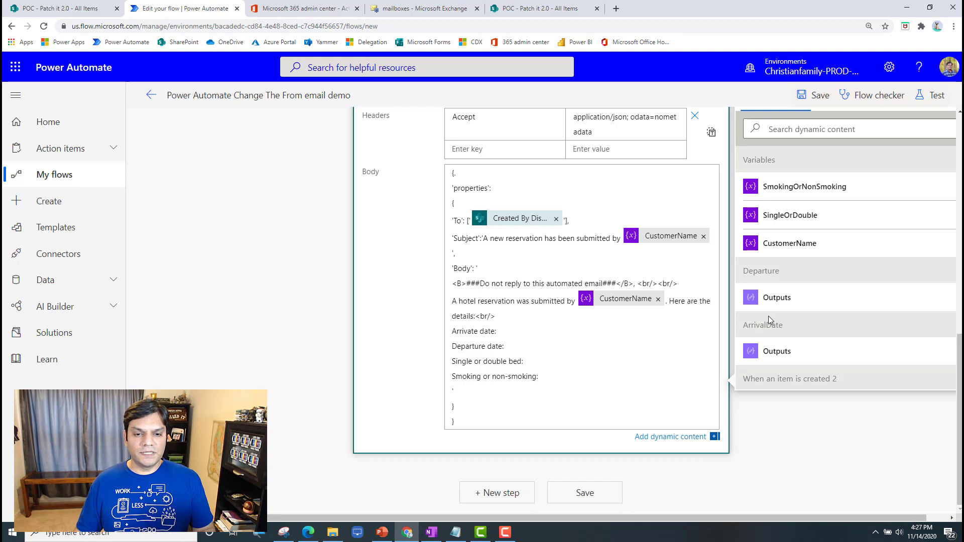
scroll(816, 328, up, 2)
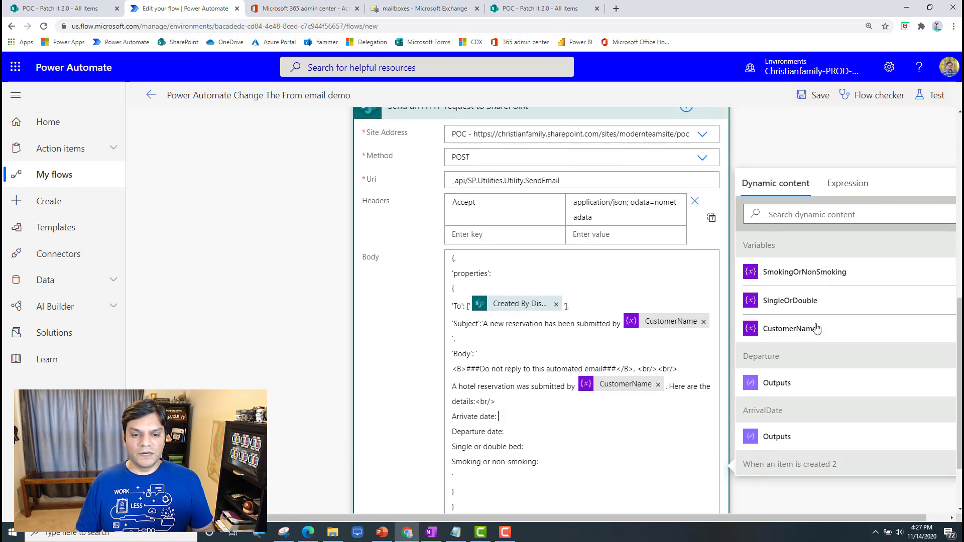
click(777, 437)
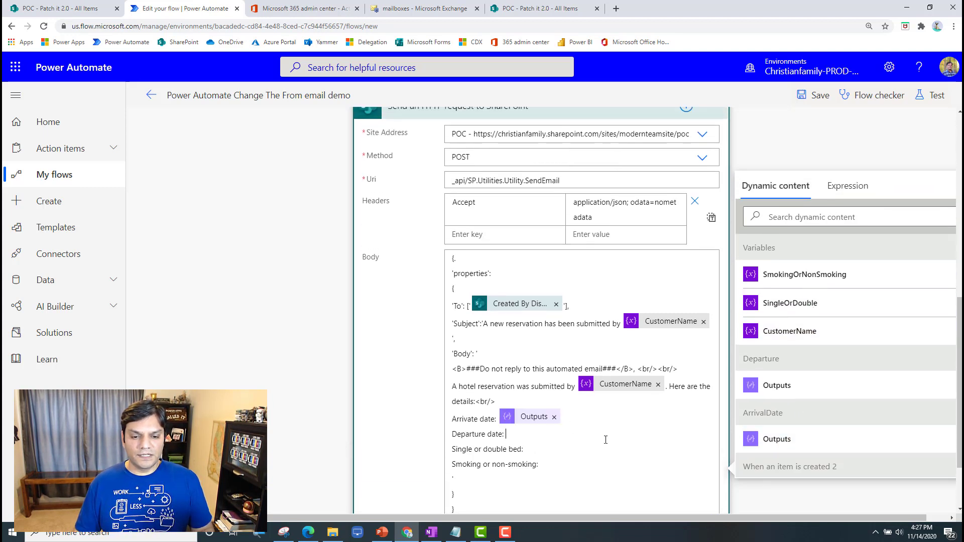
click(777, 388)
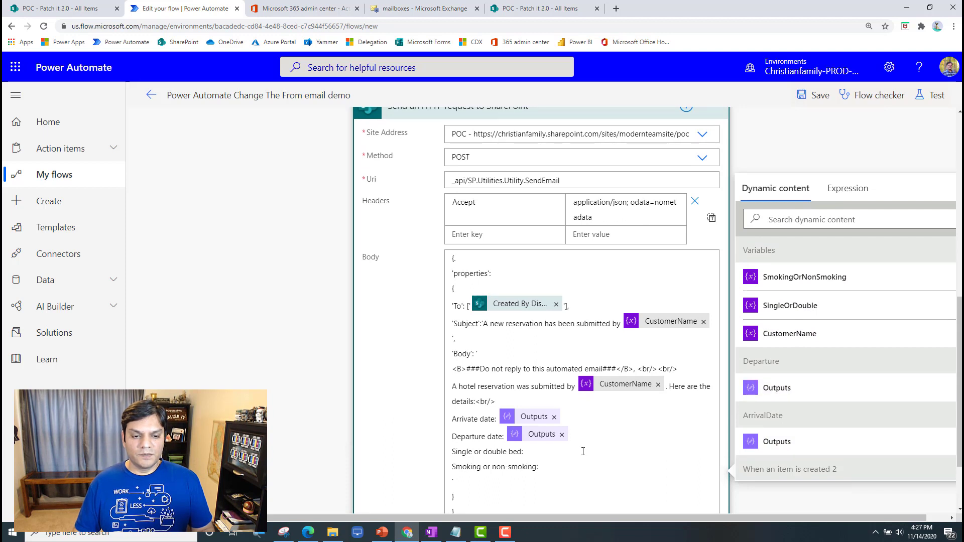
Insert the SingleOrDouble variable after "Single or double bed:" and the SmokingOrNonSmoking variable after "Smoking or non-smoking:".
click(796, 306)
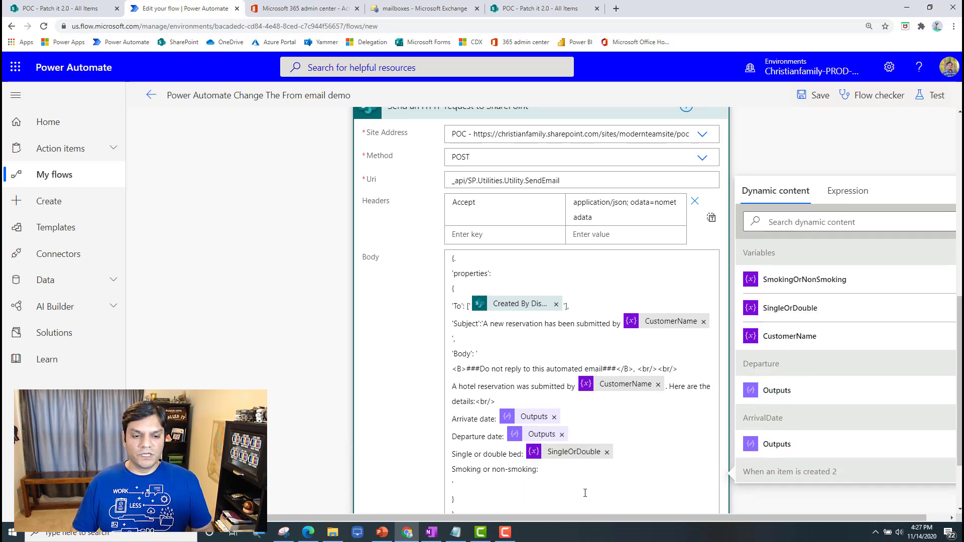
click(793, 280)
scroll(348, 360, down, 1)
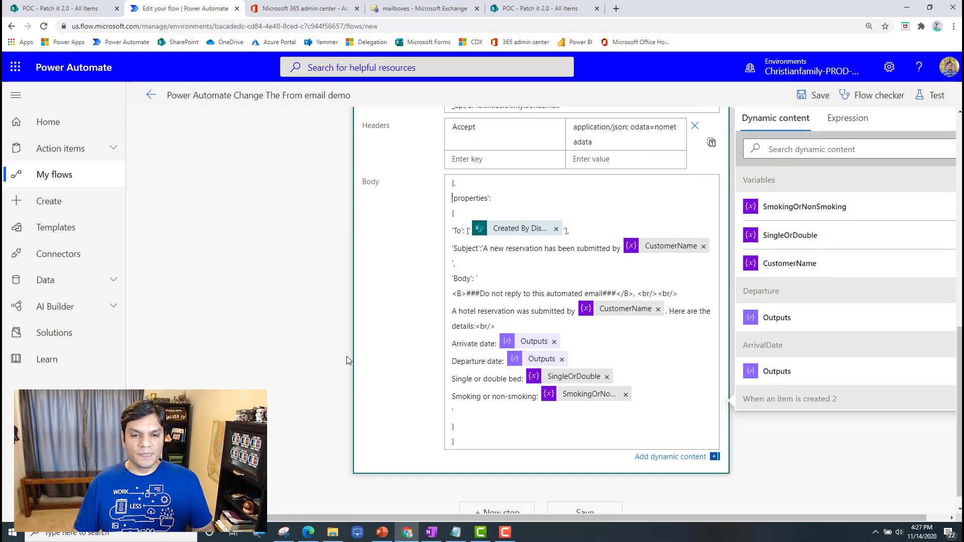
Save the flow, look over the finished request body, and leave the editor for the list of flows.
scroll(348, 361, up, 3)
click(819, 96)
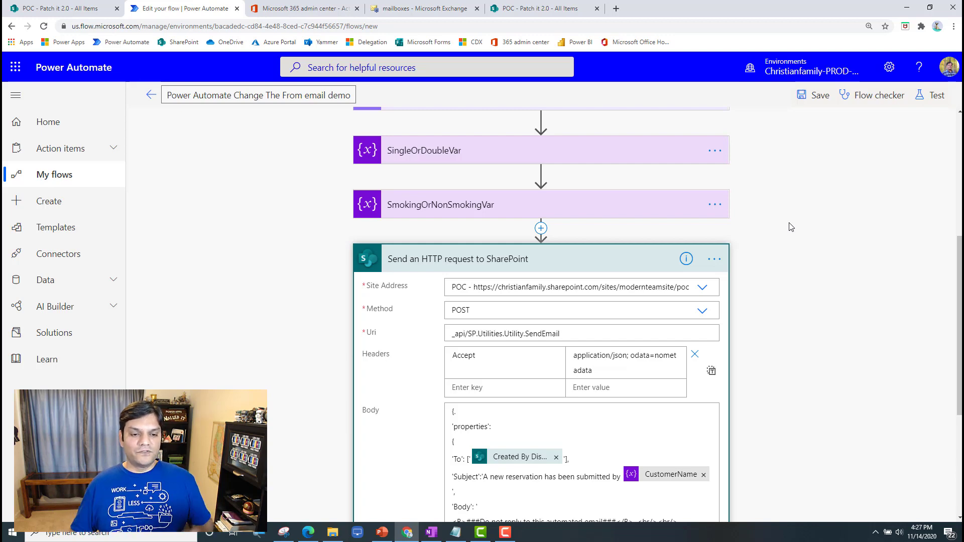
scroll(798, 366, down, 1)
scroll(798, 366, down, 4)
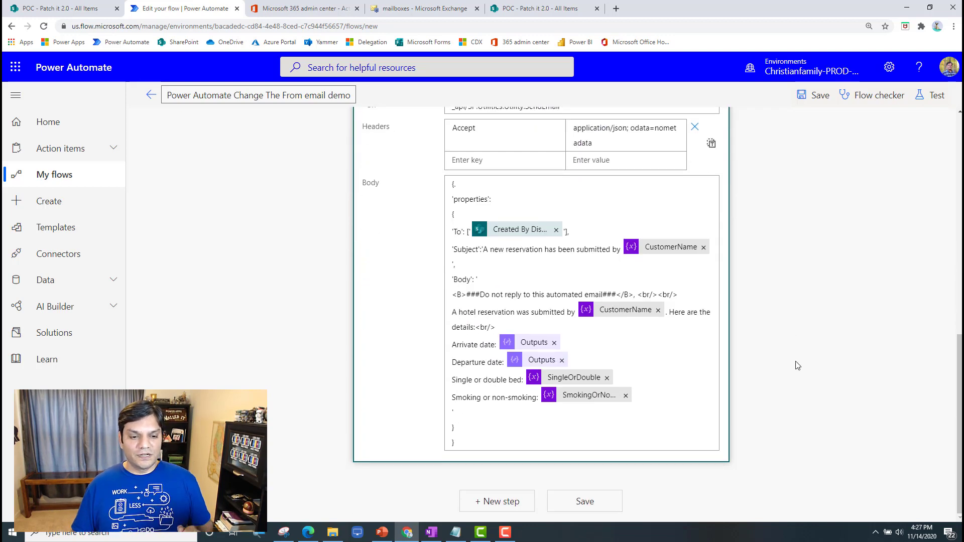
click(151, 96)
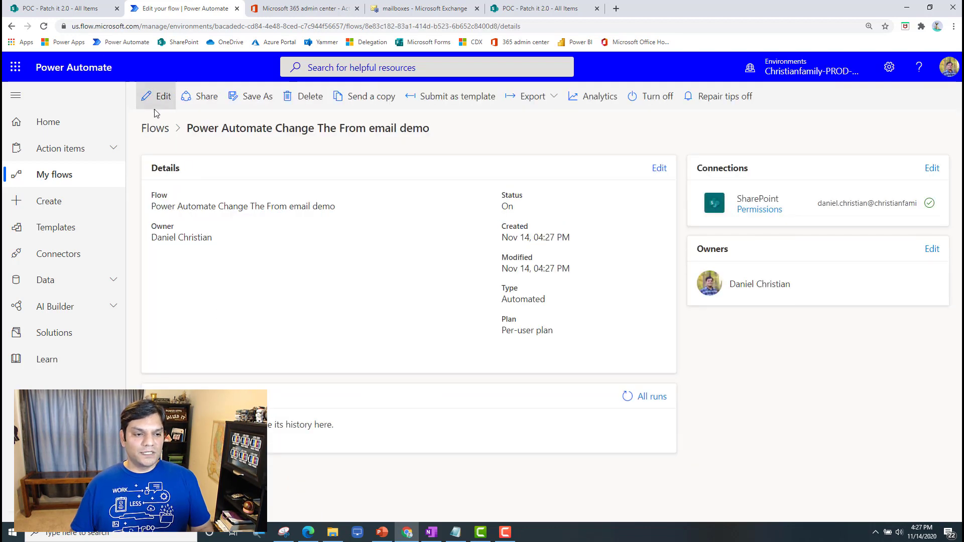
click(155, 128)
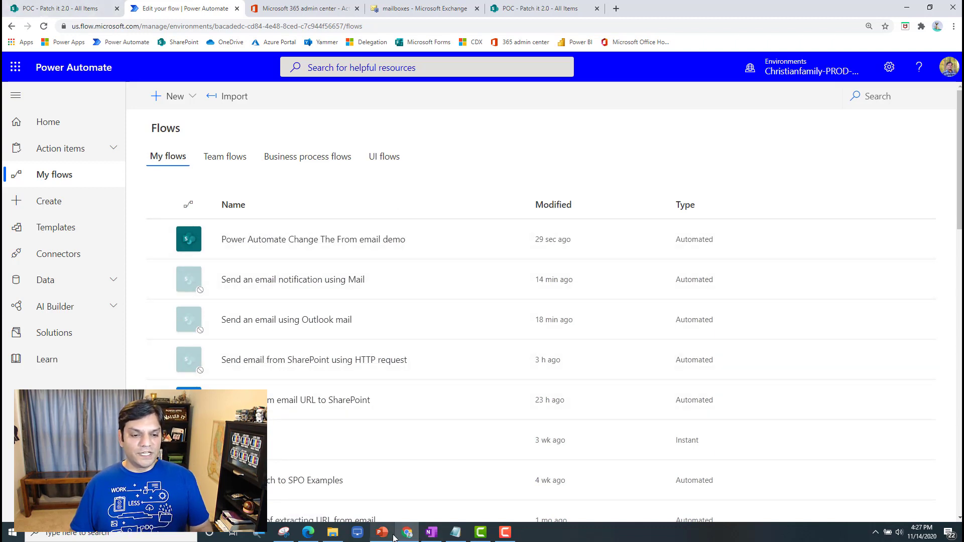
Switch to the Patch it 2.0 SharePoint list in Edge and start a new Hotel Reservation item.
mouse_move(308, 532)
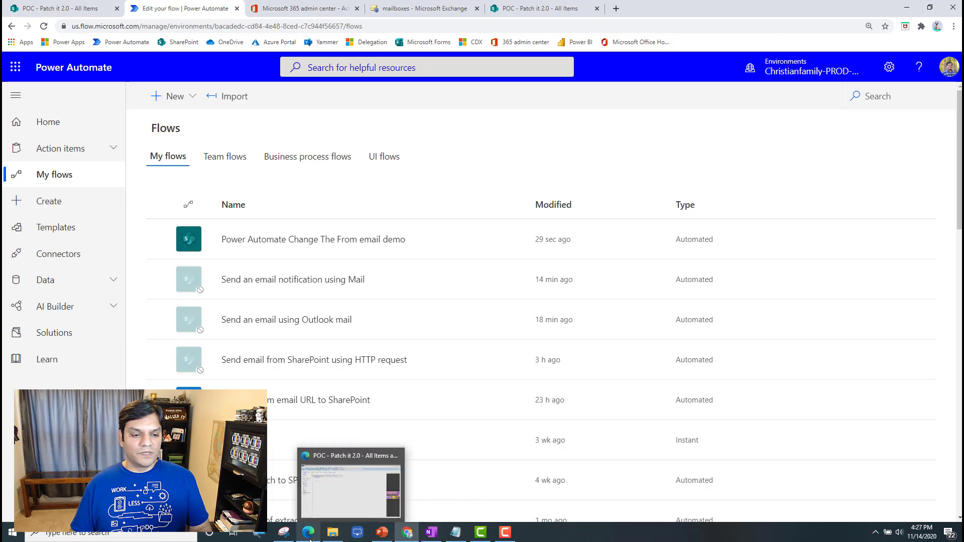
click(312, 503)
click(153, 126)
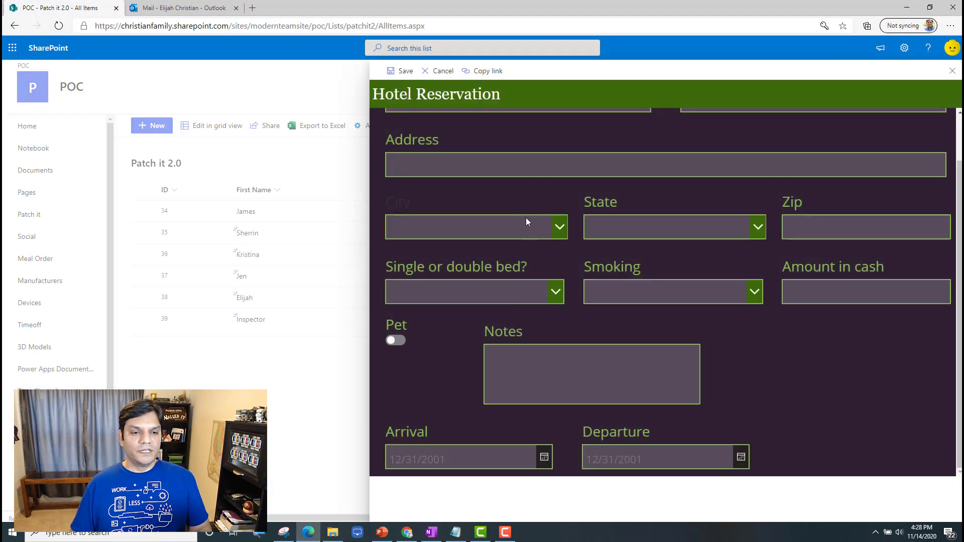
scroll(526, 221, up, 1)
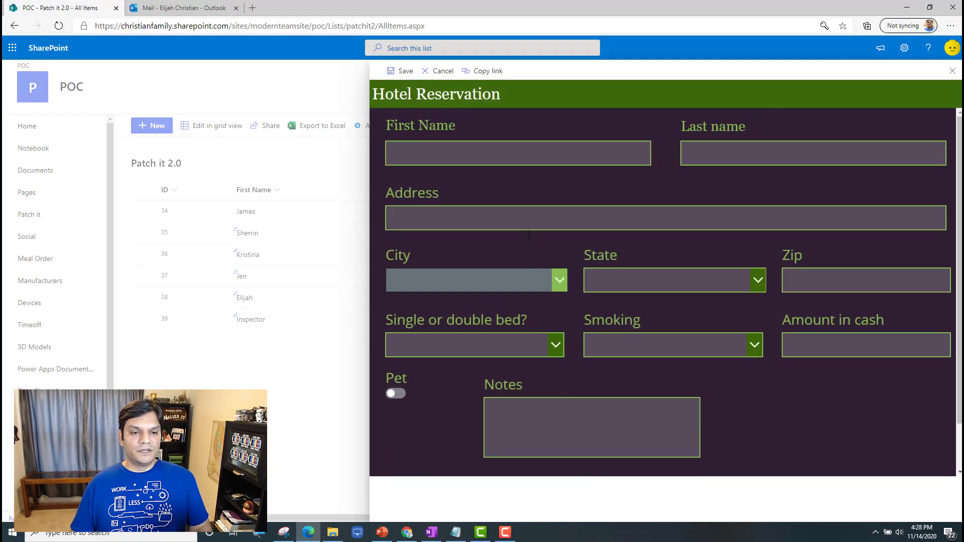
Fill in the customer's first name, last name and street address in the Hotel Reservation form.
click(507, 157)
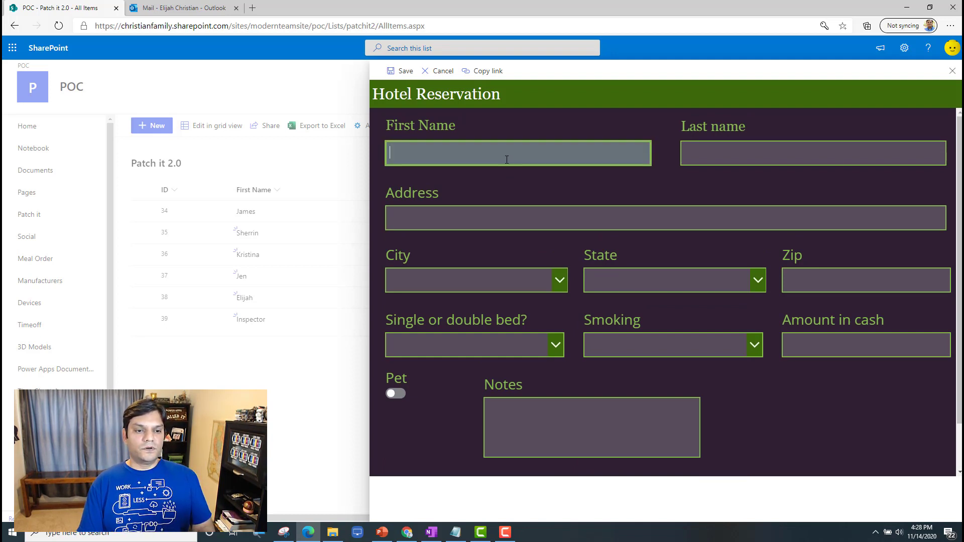
text(Iron)
key(Tab)
text(Main)
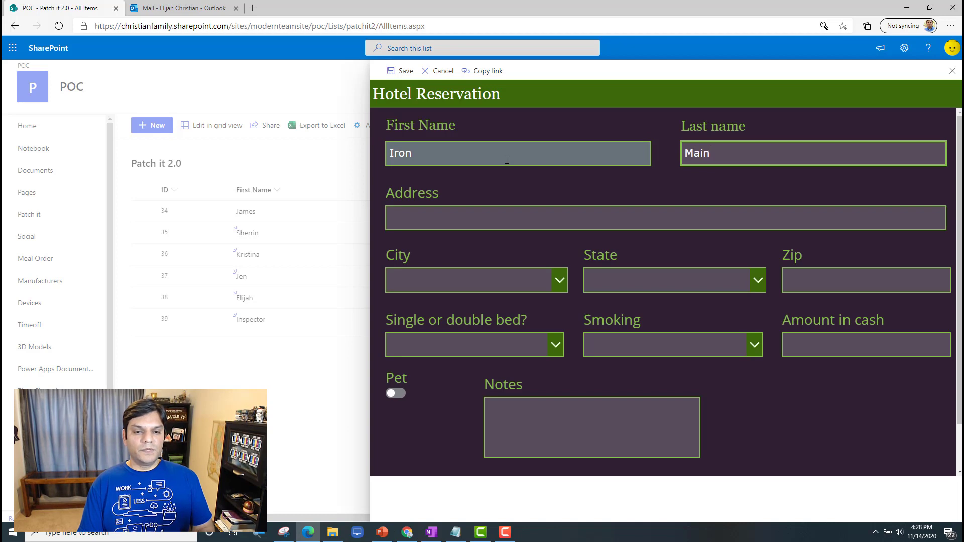
key(Tab)
text(13)
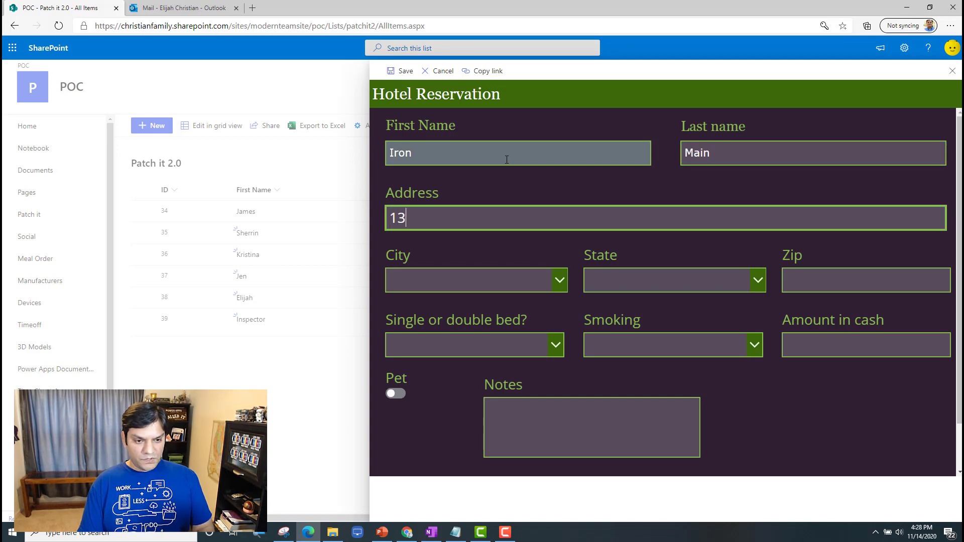
text(4 south blvd)
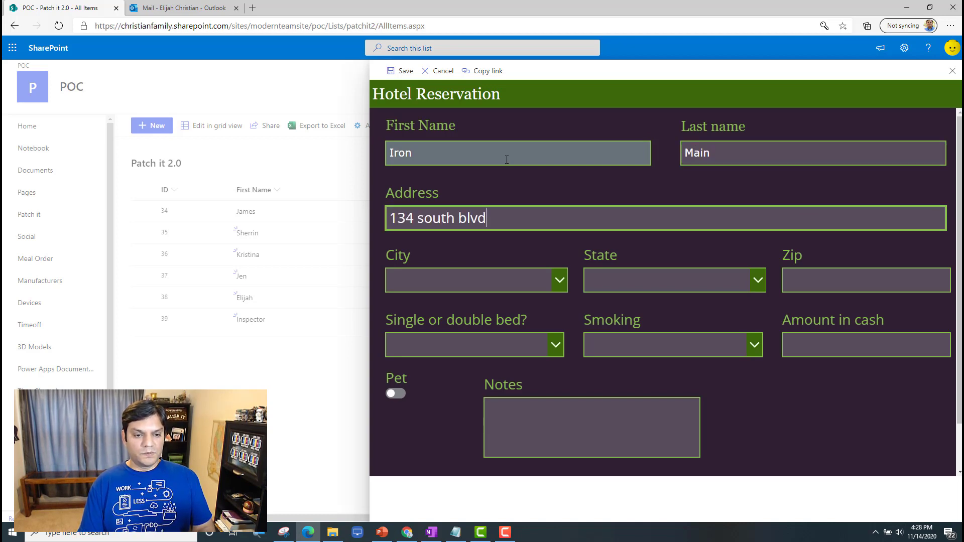
text( street)
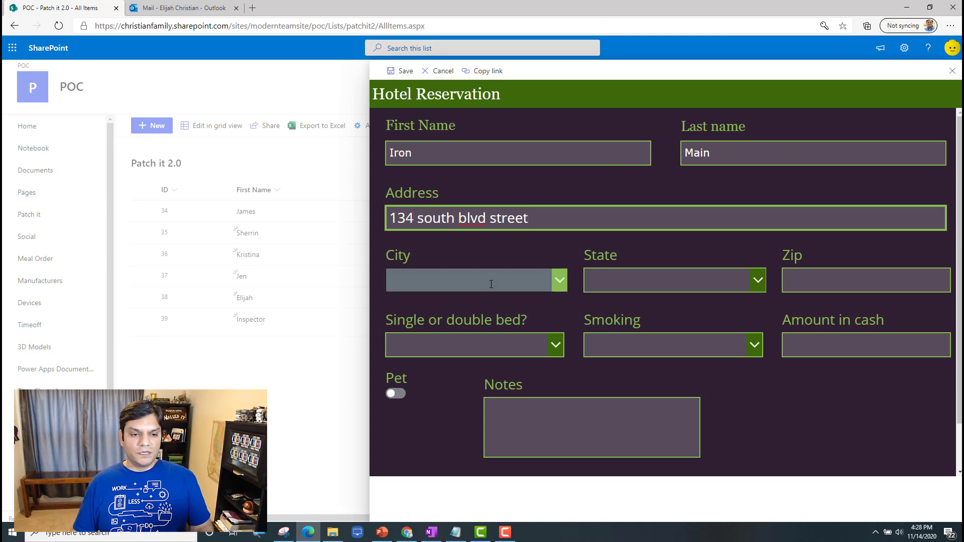
Set the reservation's state to California and its city to Washington, and fill in the zip code.
click(551, 285)
click(669, 282)
text(cali)
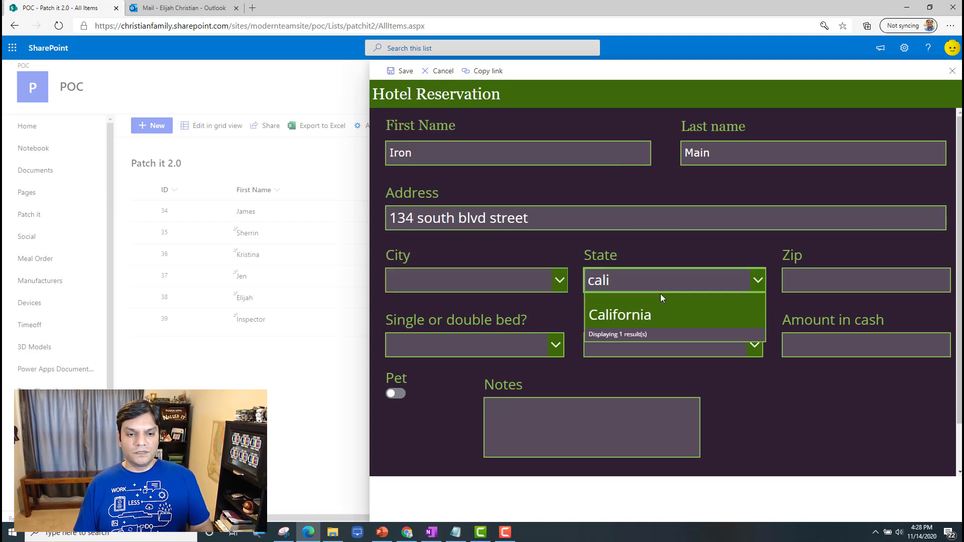
click(667, 303)
click(469, 282)
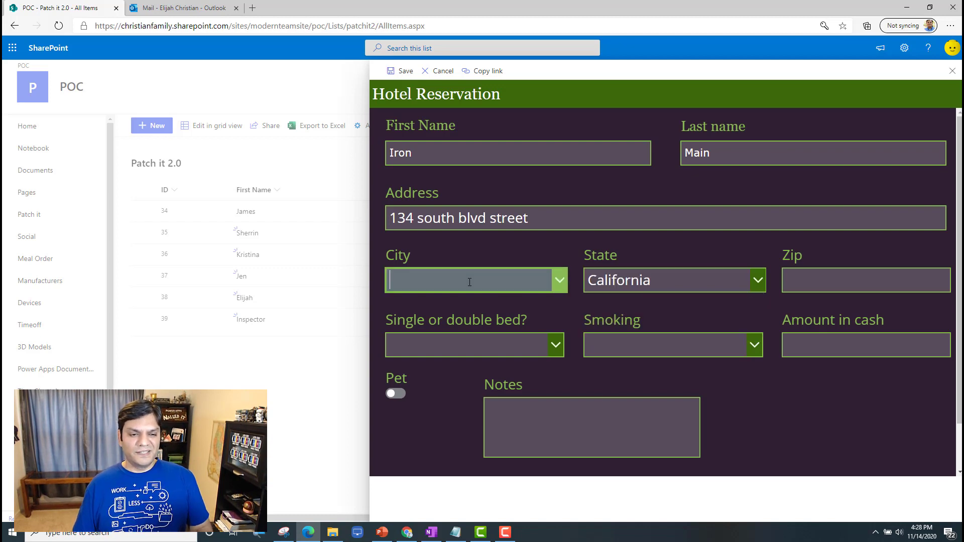
text(was)
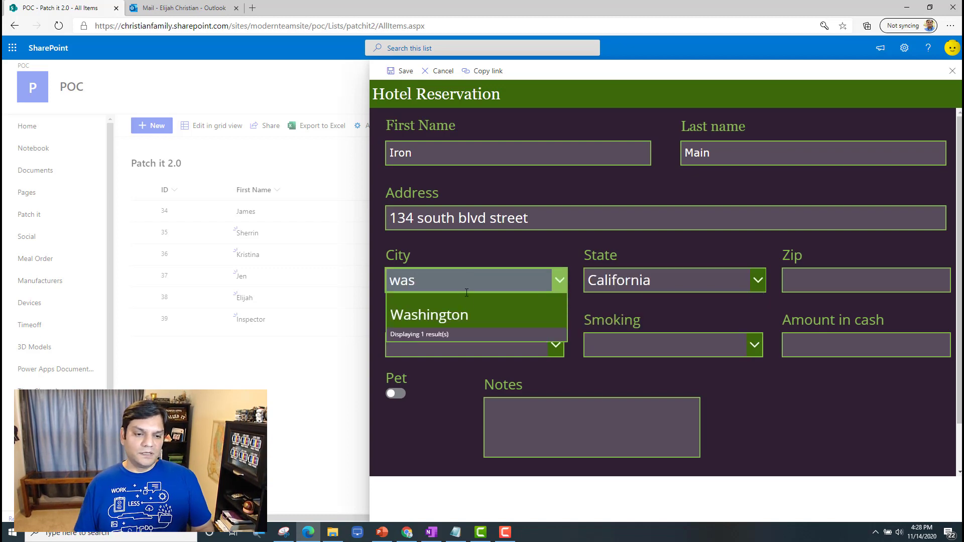
click(452, 313)
click(850, 282)
text(5432)
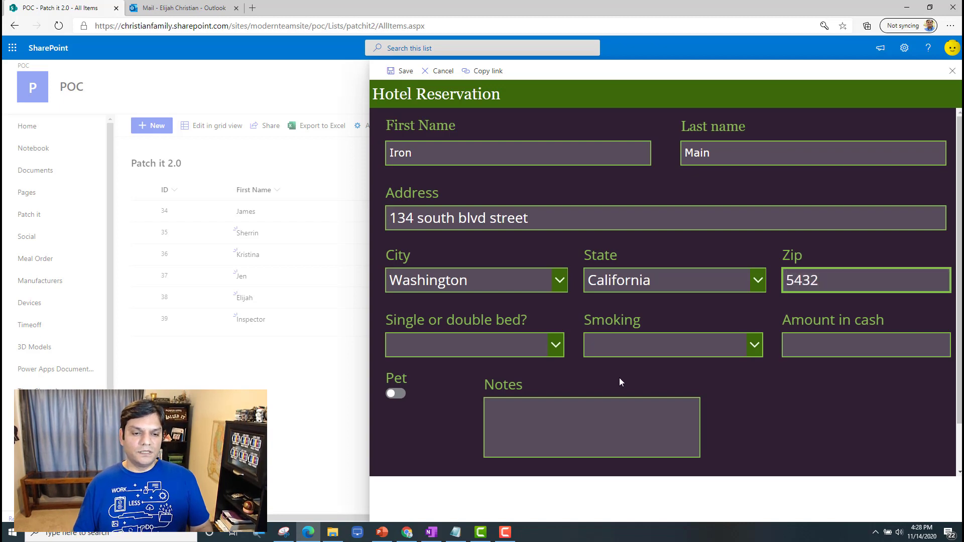
Set the reservation to a Single bed and Non smoking, with 0 as the amount in cash.
click(556, 346)
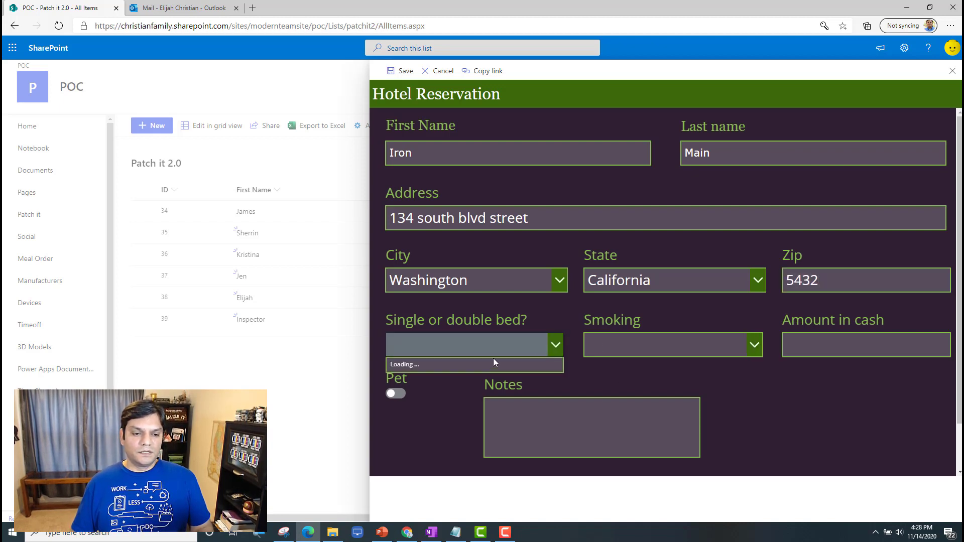
click(486, 374)
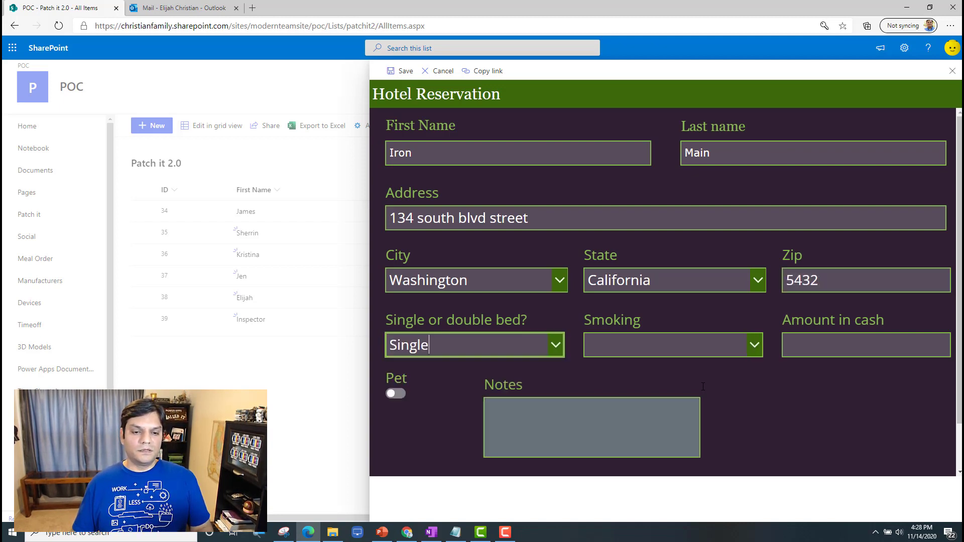
click(761, 343)
click(674, 378)
click(826, 344)
text(0)
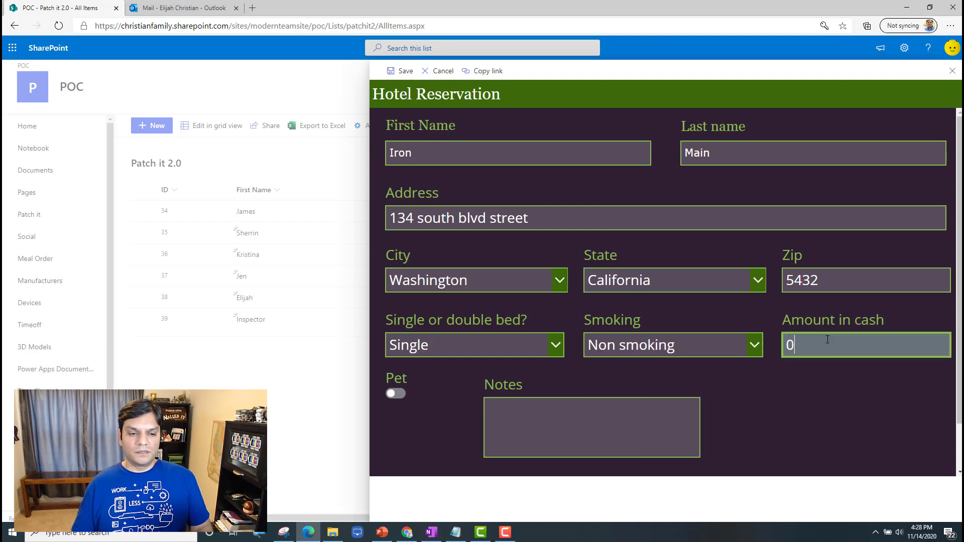
Turn on the pet option with Birds as the pet kind, and enter the note "Need a very very large balcony".
click(400, 393)
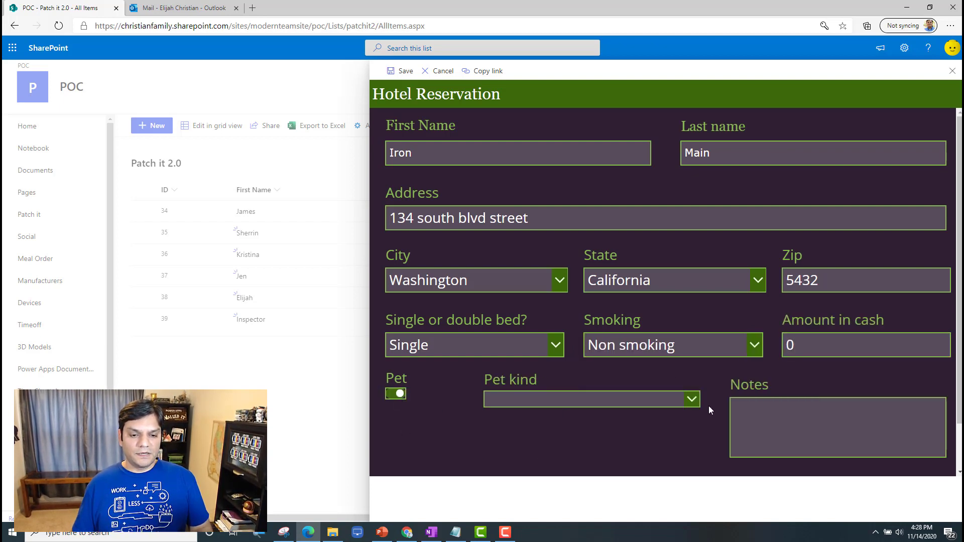
click(695, 402)
click(586, 222)
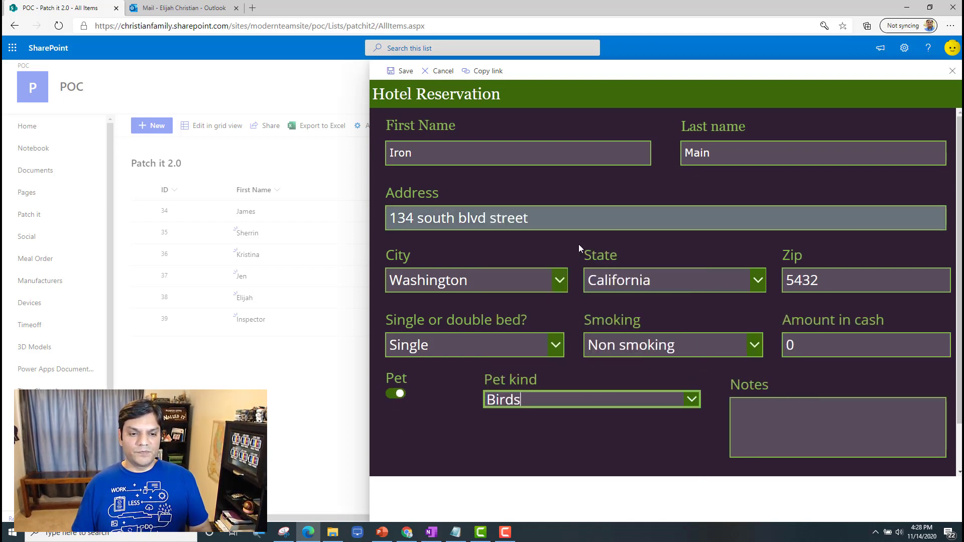
click(797, 441)
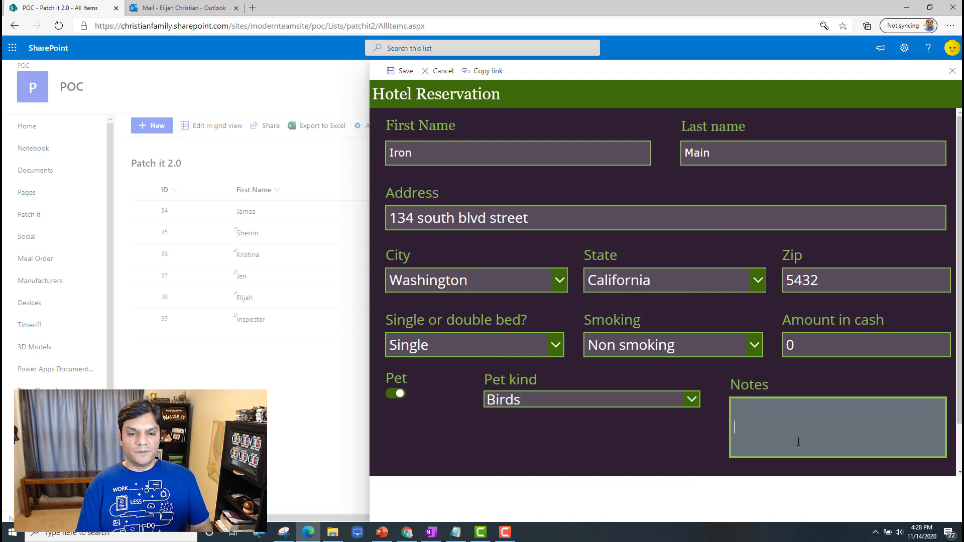
text(Need )
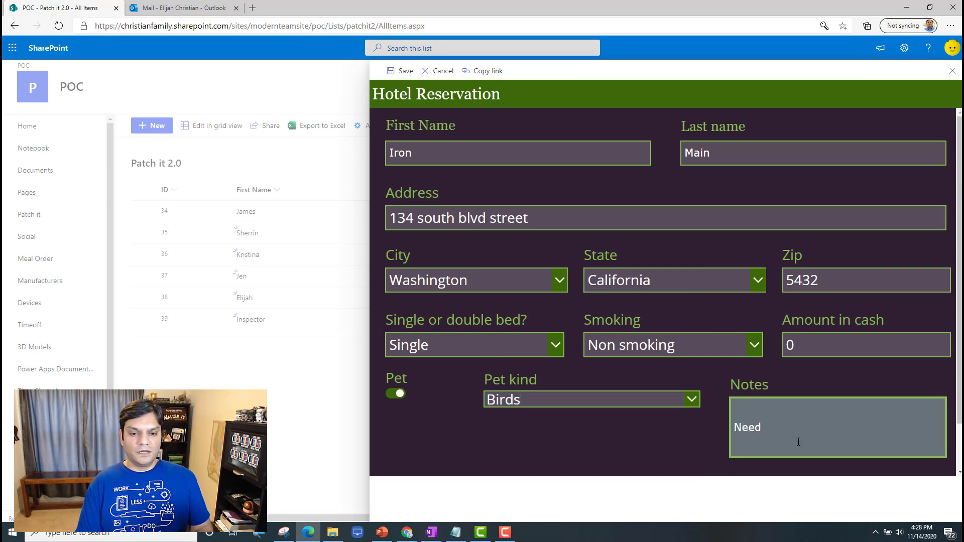
text(a very ve)
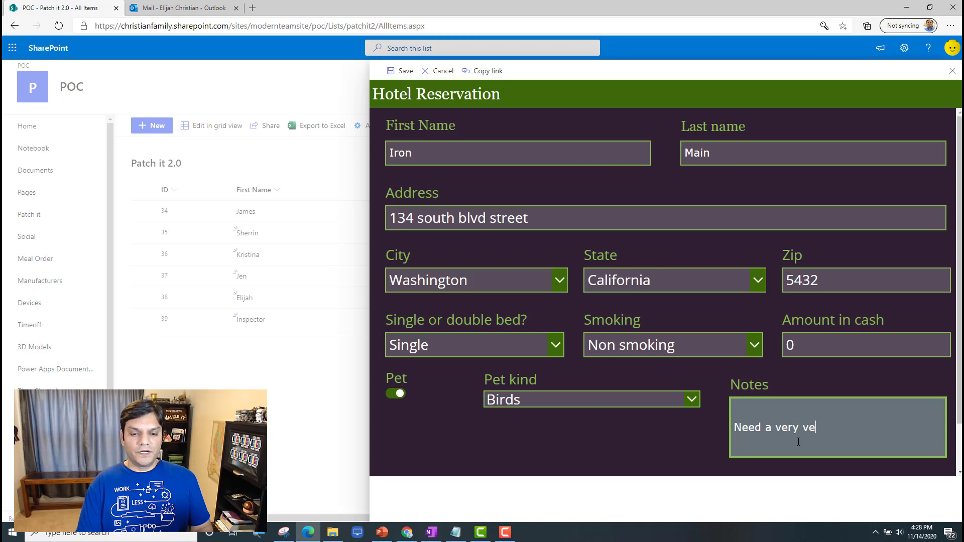
text(ry large balcony)
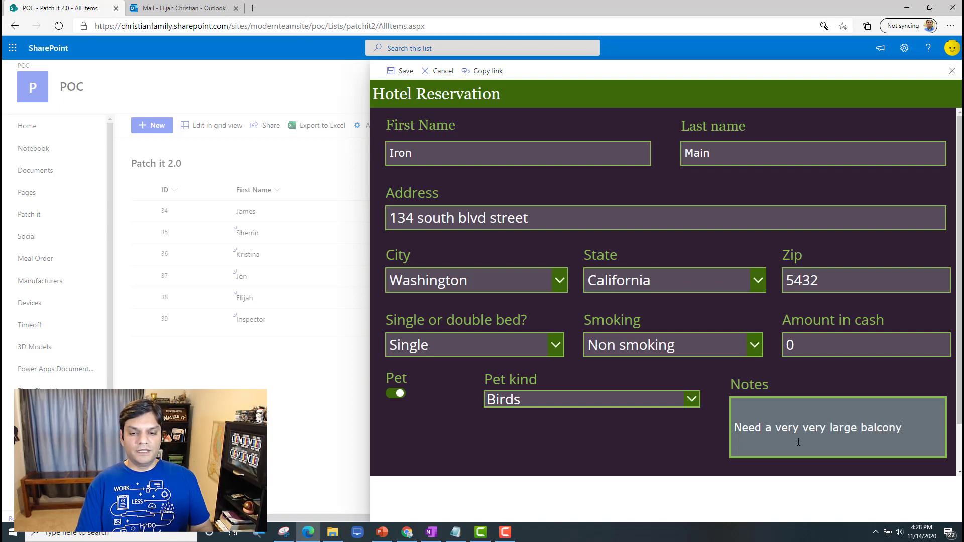
click(669, 438)
Set the arrival date to 11/23/2020 and the departure date to 11/26/2020, and save the reservation.
scroll(670, 437, down, 1)
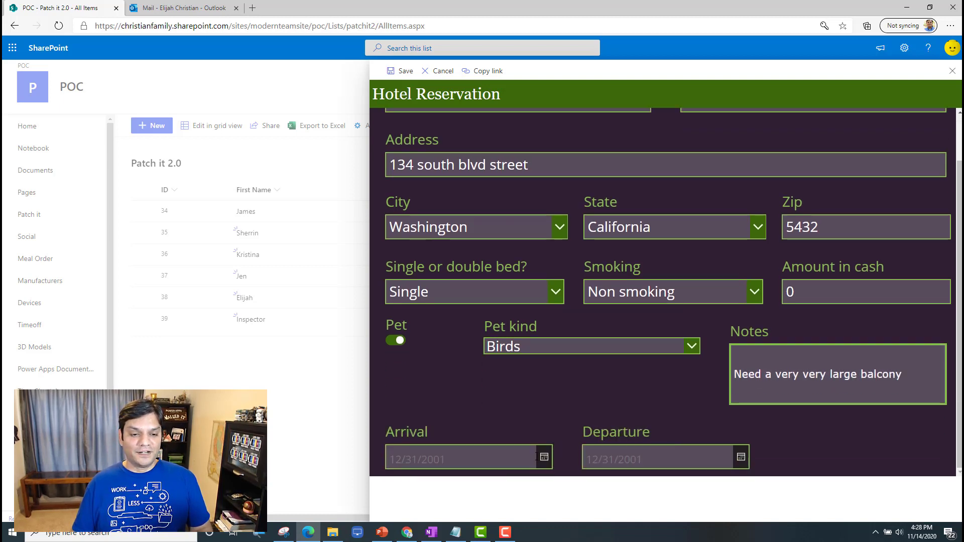
click(427, 458)
click(425, 421)
click(485, 463)
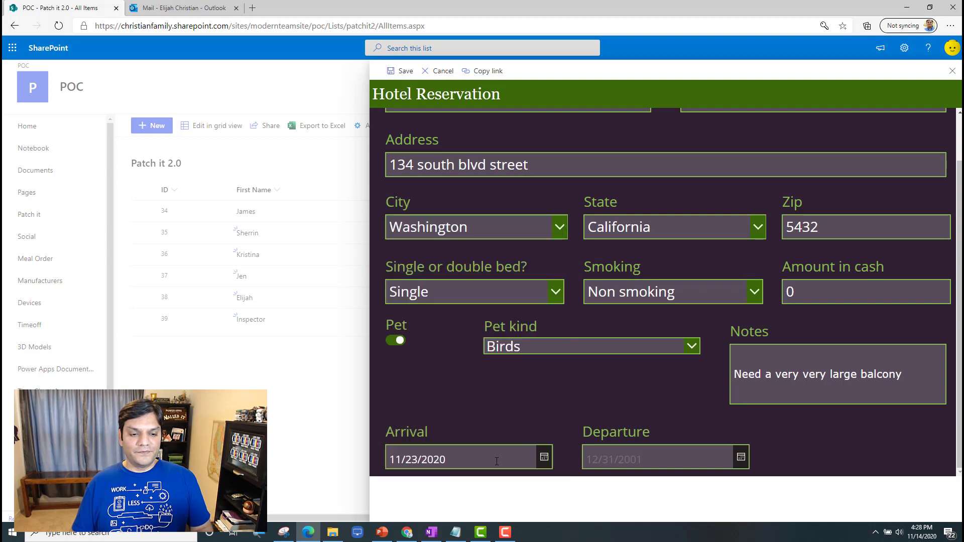
click(740, 457)
click(695, 422)
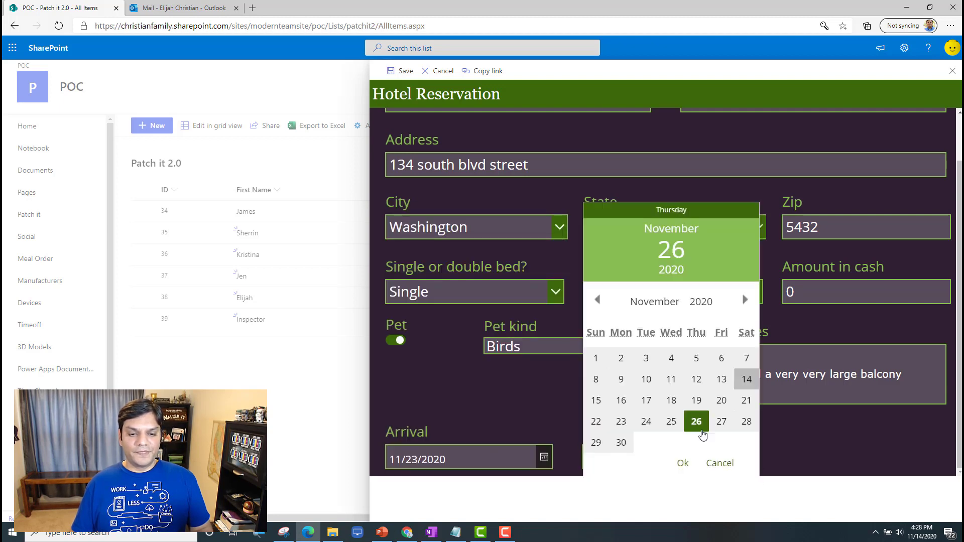
click(681, 461)
scroll(854, 439, up, 2)
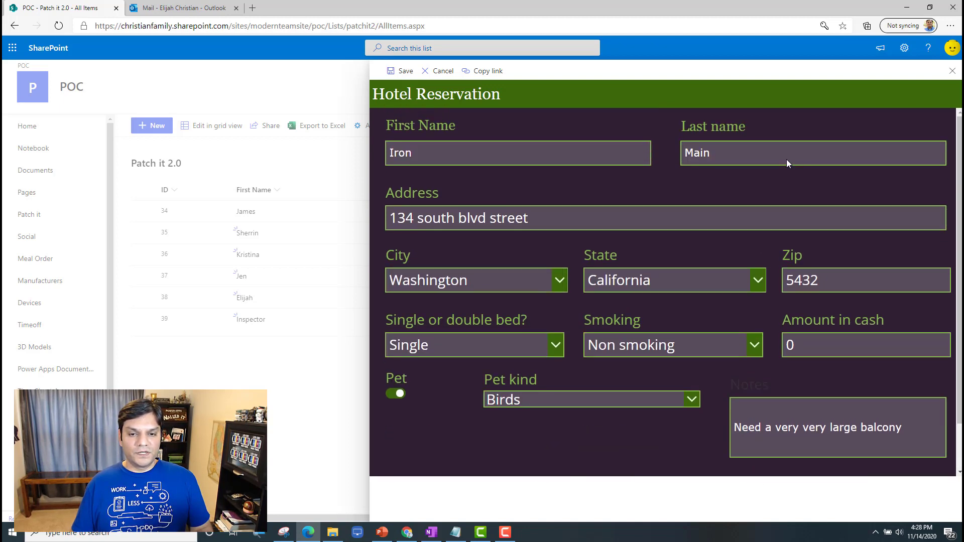
click(400, 70)
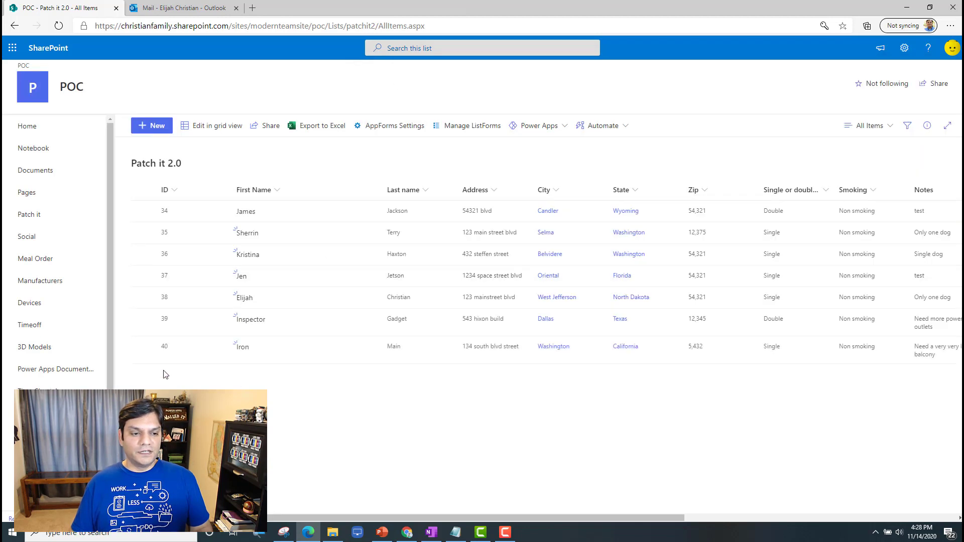
Switch to the Outlook inbox and look through the reservation emails sent by Microsoft Power Apps and Power Automate.
click(191, 8)
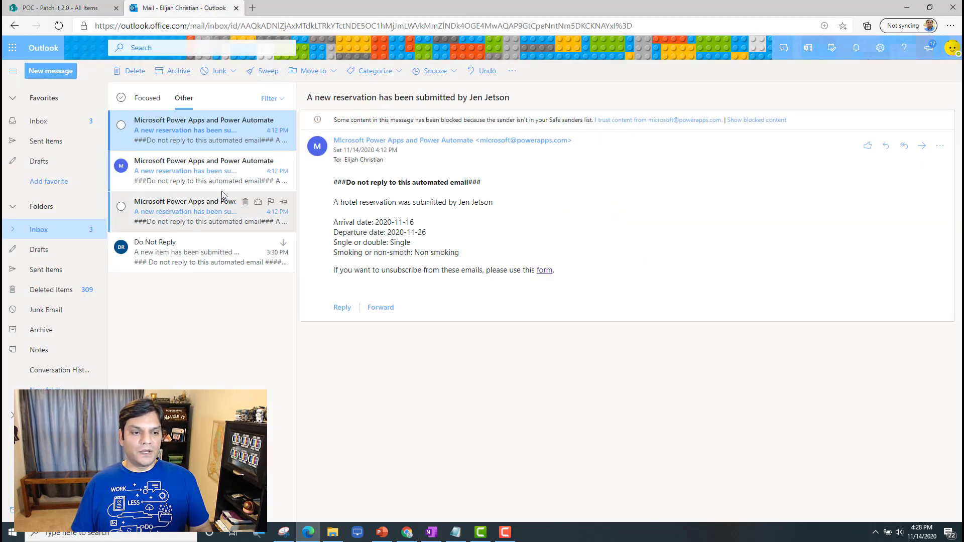
click(231, 161)
click(221, 211)
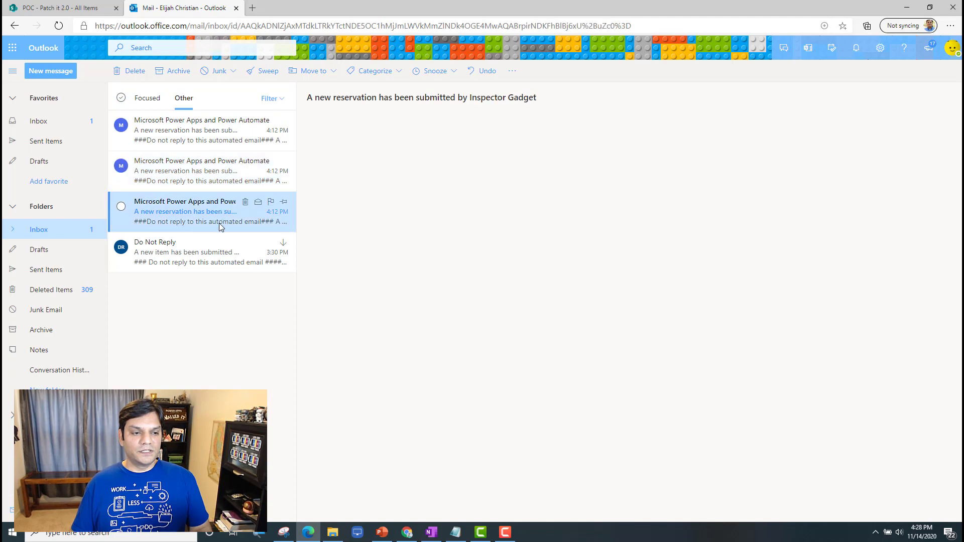
click(226, 173)
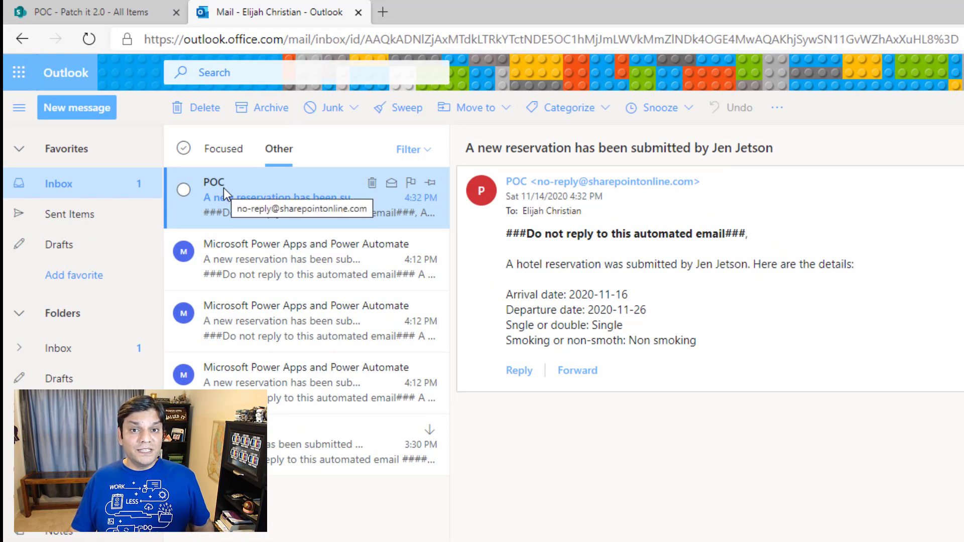
Check the site name above the Patch it 2.0 list, and compare the POC email in Outlook with the Power Automate reservation emails.
click(55, 11)
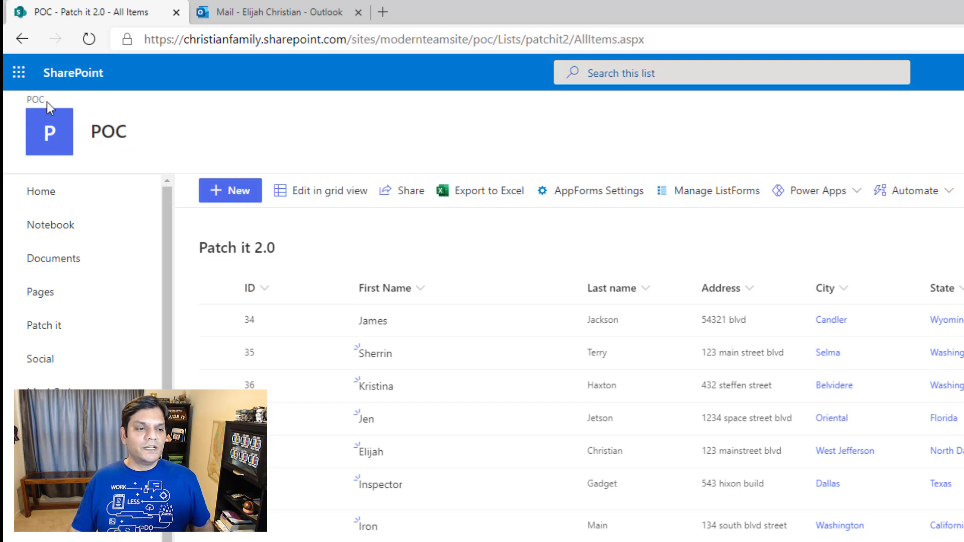
click(235, 13)
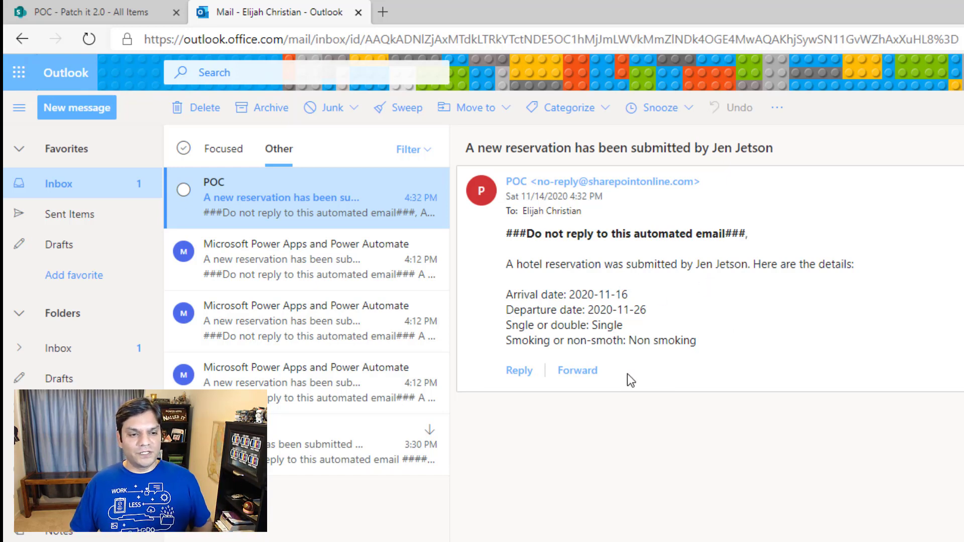
click(294, 241)
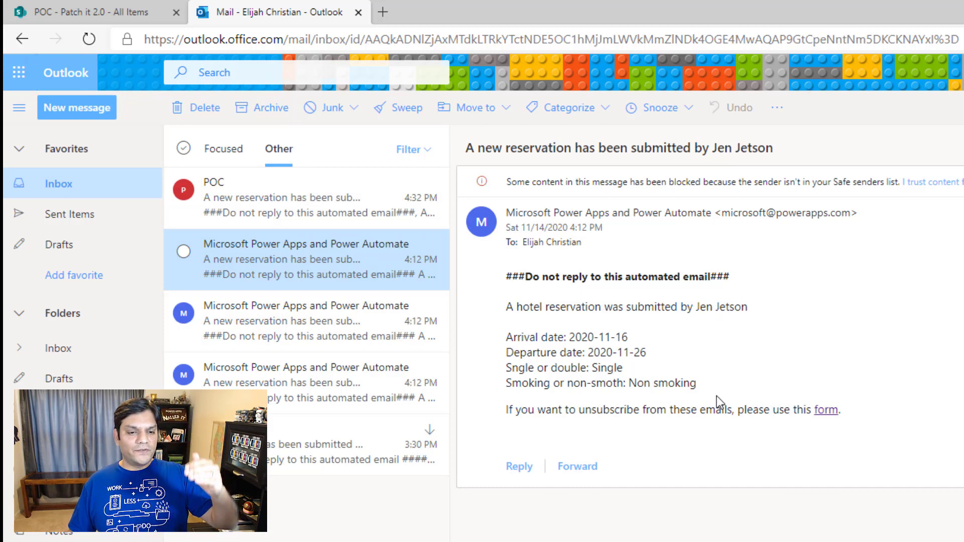
click(297, 338)
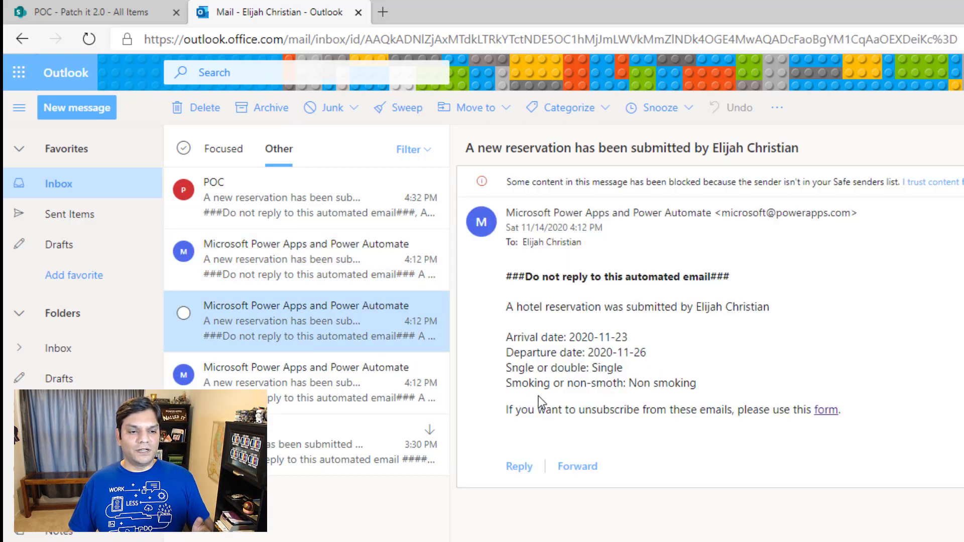